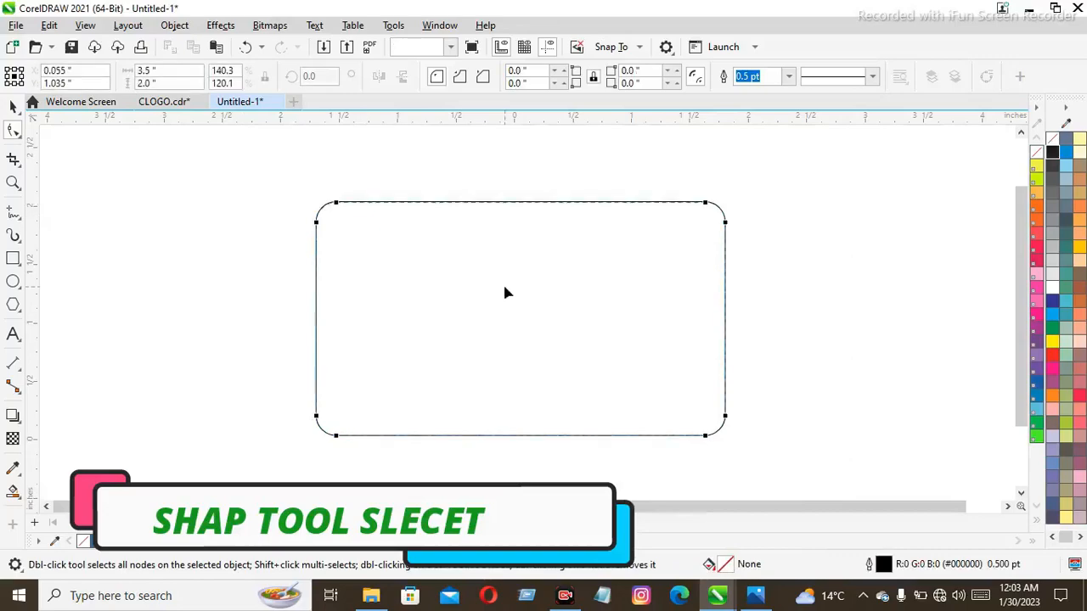
# Step: Fill the rounded card rectangle with black
pyautogui.press('space')
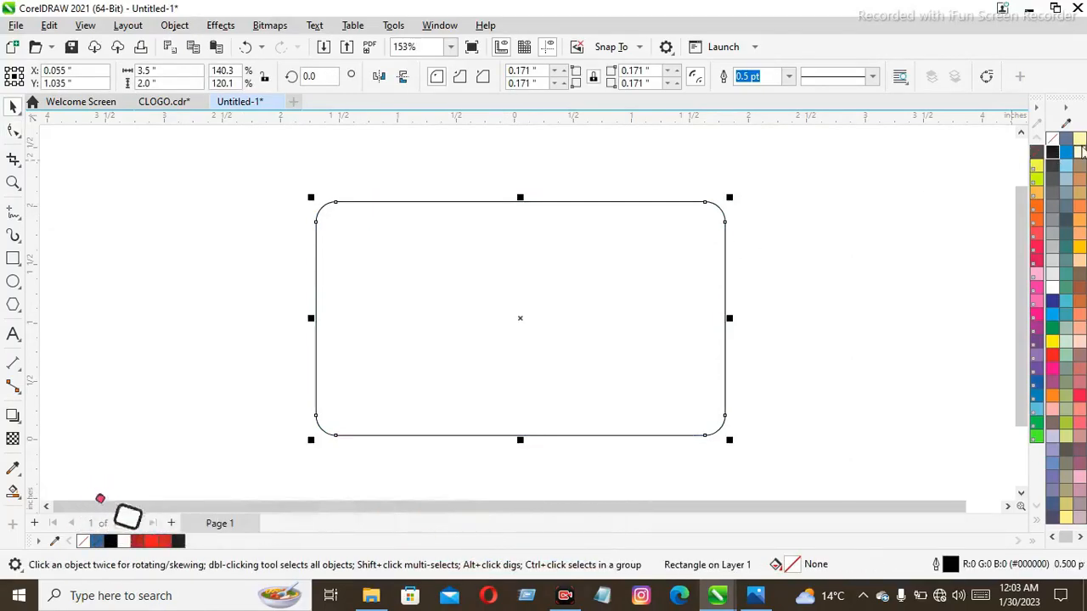
pyautogui.click(1052, 152)
pyautogui.click(701, 270)
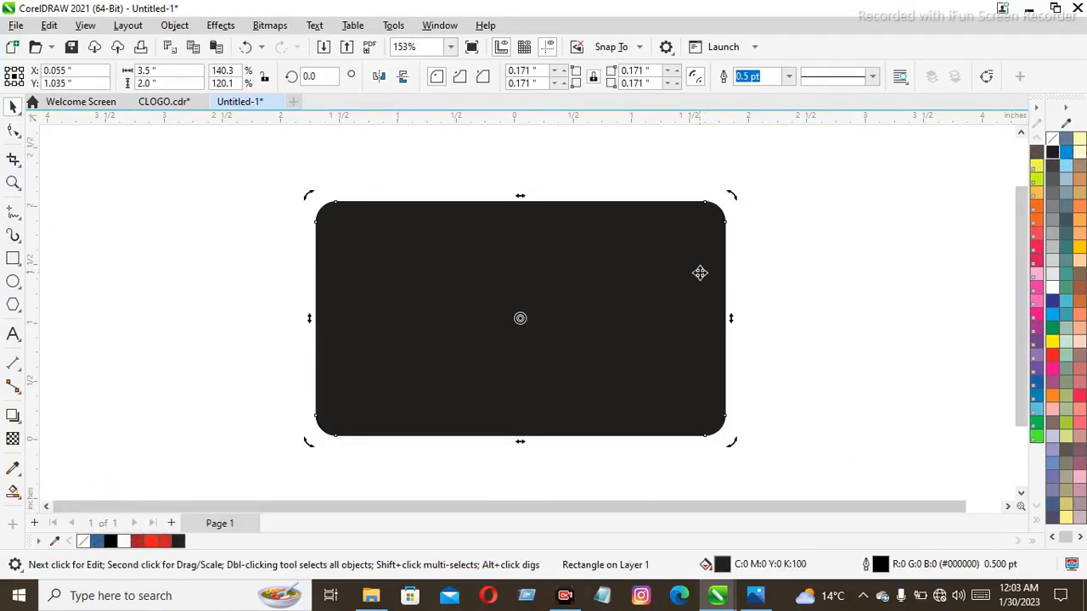
pyautogui.click(759, 265)
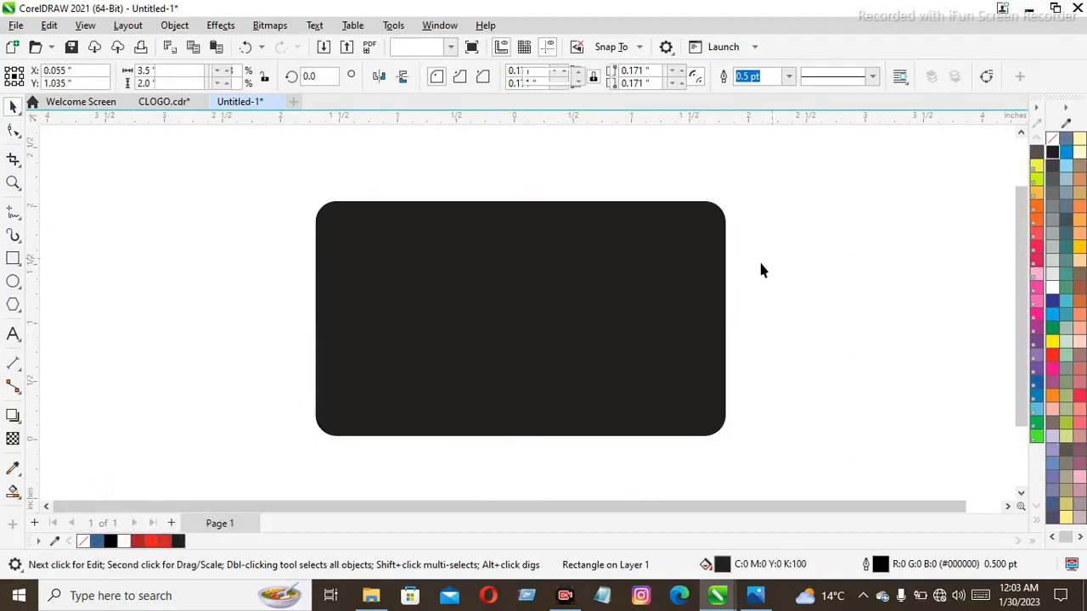
# Step: Draw a thin vertical rectangle about 0.04 in wide and 2.2 in tall on the empty canvas left of the card
pyautogui.click(10, 259)
pyautogui.moveTo(129, 204); pyautogui.dragTo(128, 465)
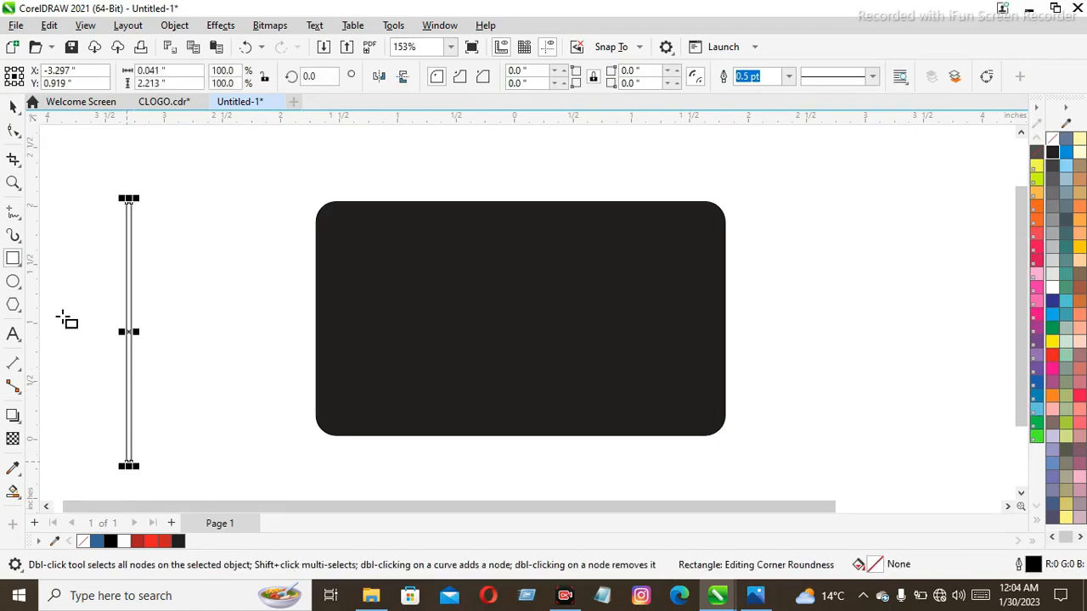
pyautogui.click(12, 115)
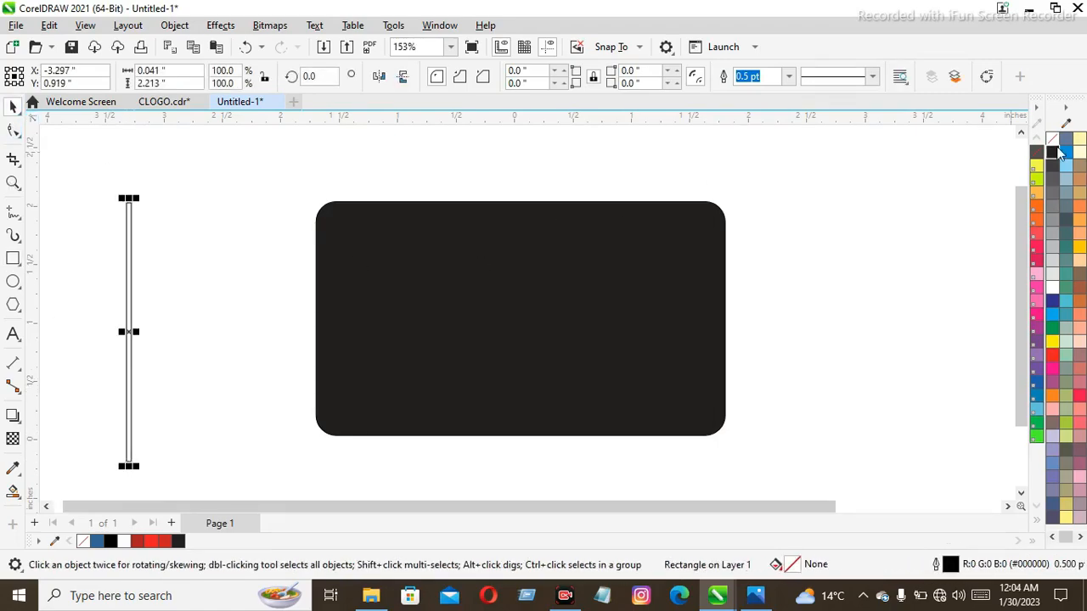
# Step: Fill the thin strip with teal (C:73 M:0 Y:24 K:0) and remove its outline
pyautogui.click(1053, 314)
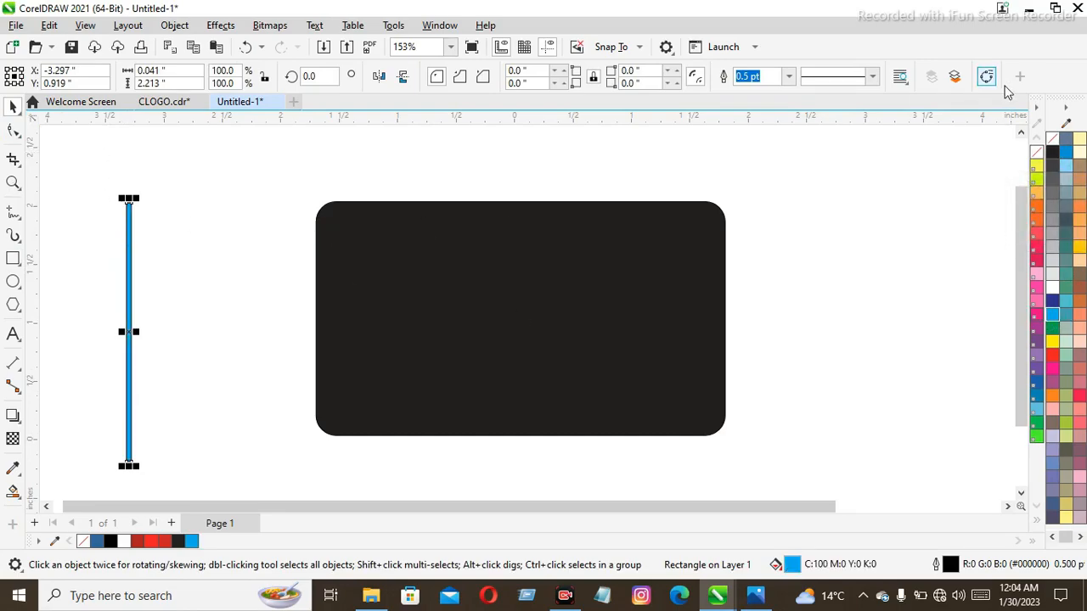
pyautogui.click(1052, 321)
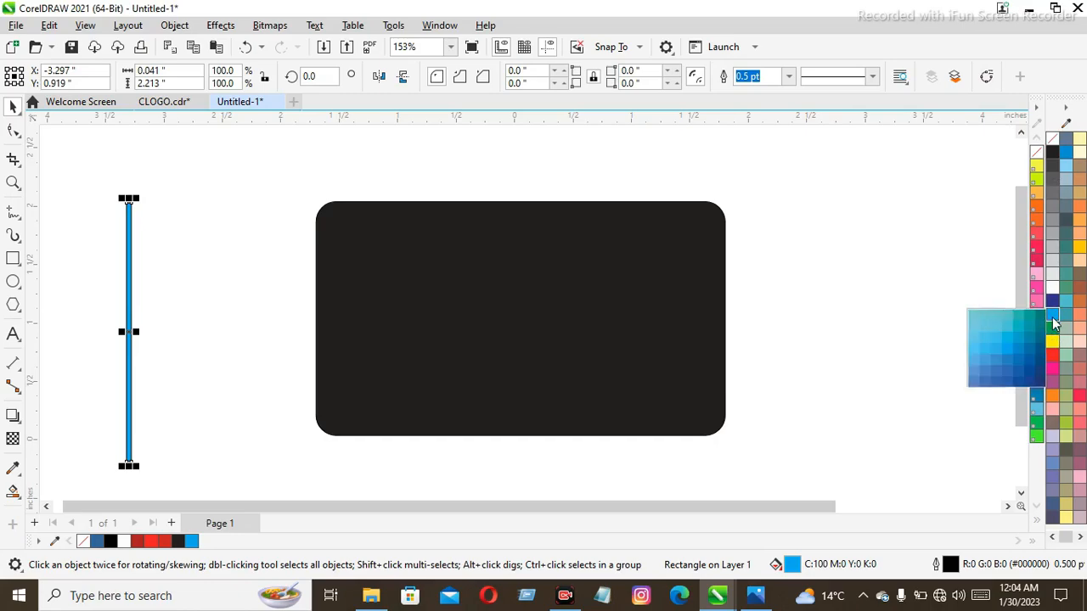
pyautogui.click(975, 319)
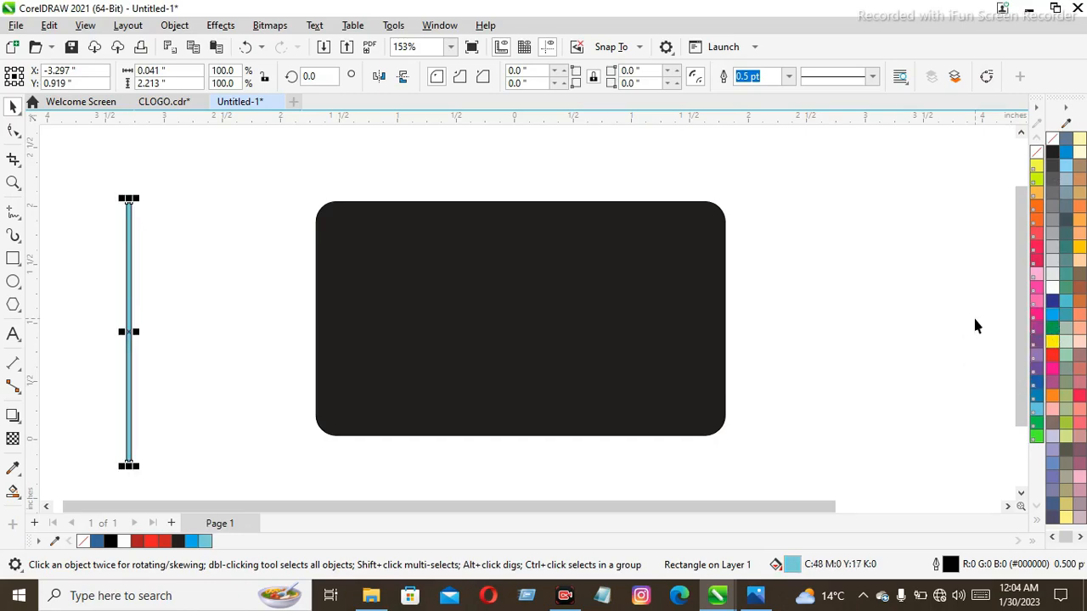
pyautogui.click(1052, 319)
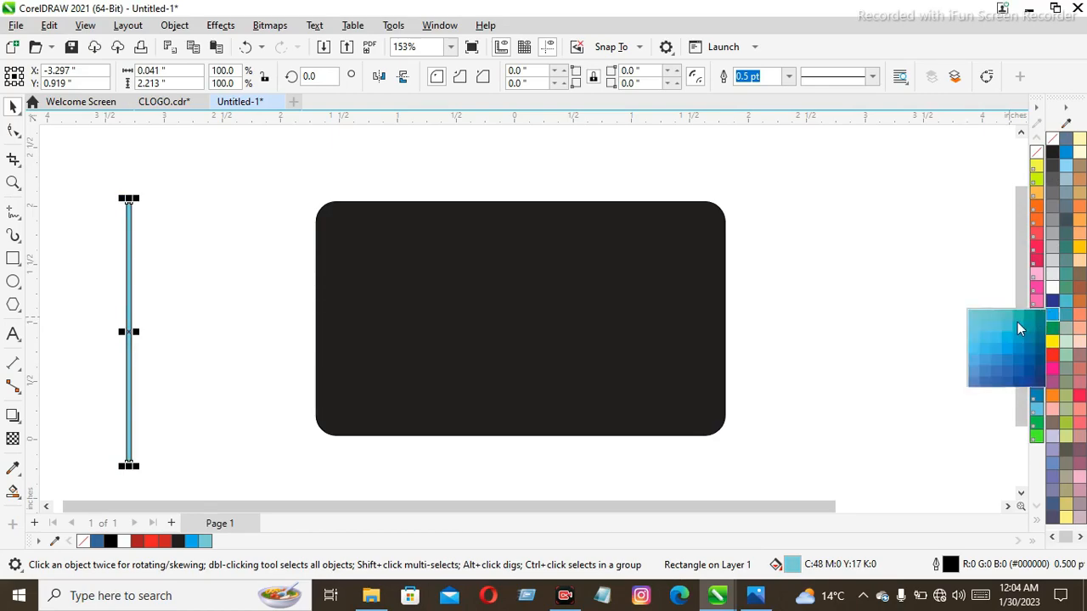
pyautogui.click(1017, 330)
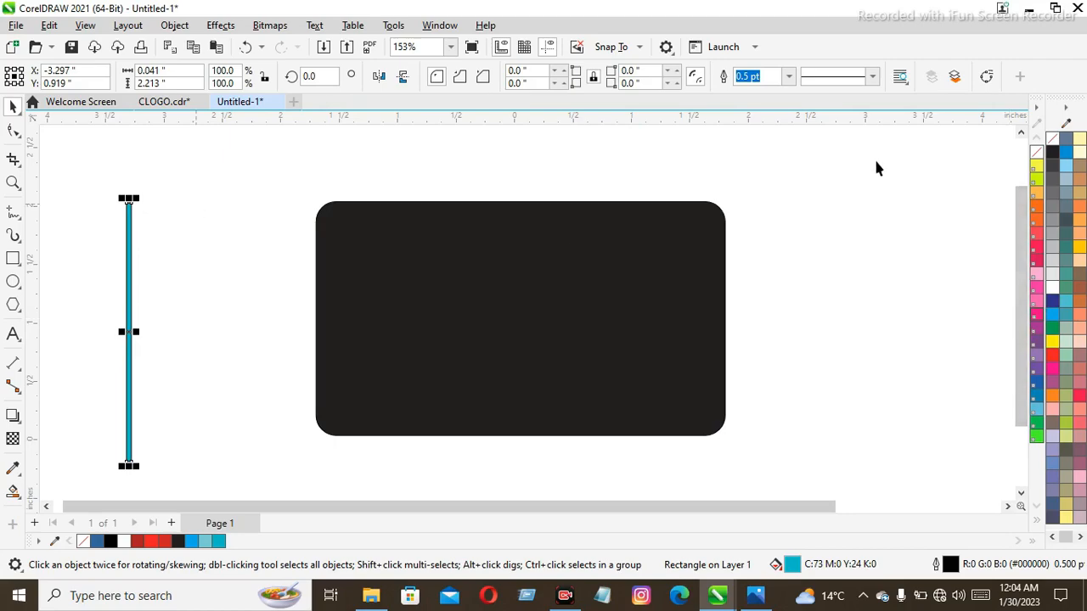
pyautogui.rightClick(1047, 139)
pyautogui.click(999, 145)
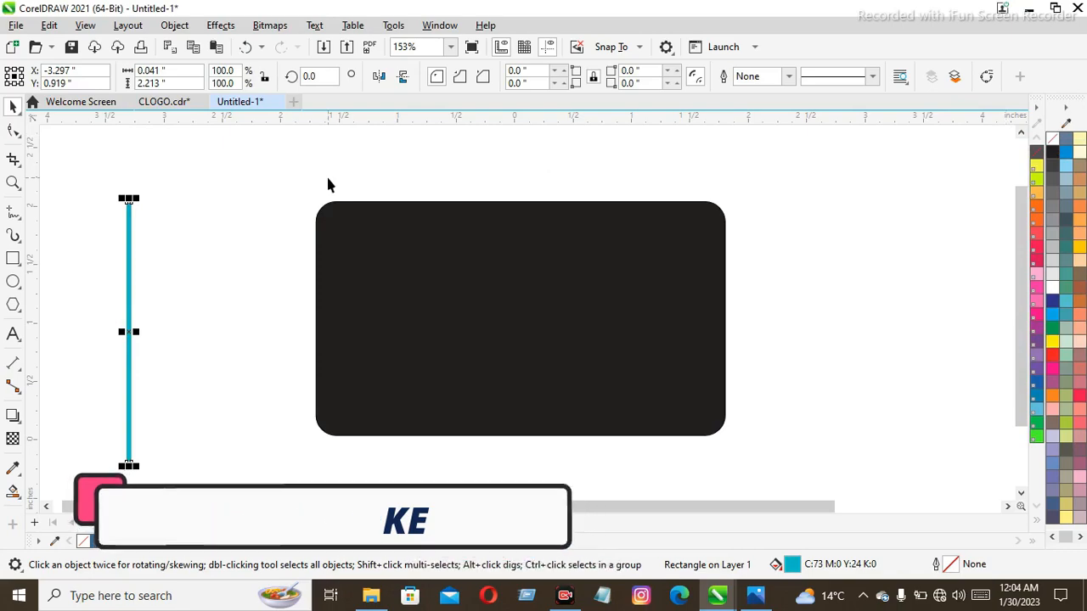
# Step: Move the teal strip onto the card's left side and rotate it about 37 degrees into a diagonal
pyautogui.click(153, 276)
pyautogui.click(130, 335)
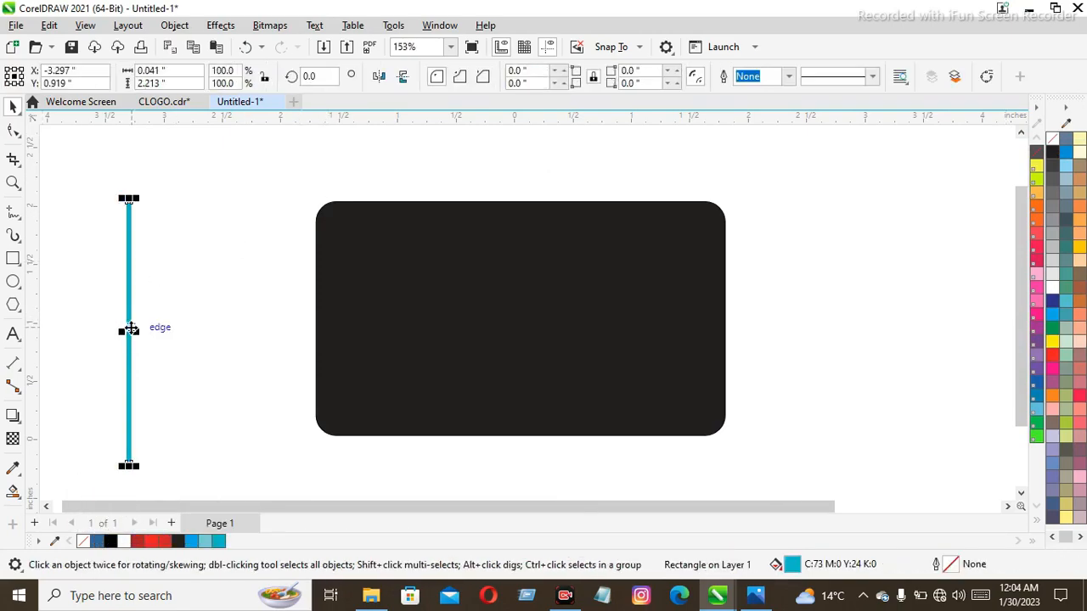
pyautogui.moveTo(131, 328); pyautogui.dragTo(346, 320)
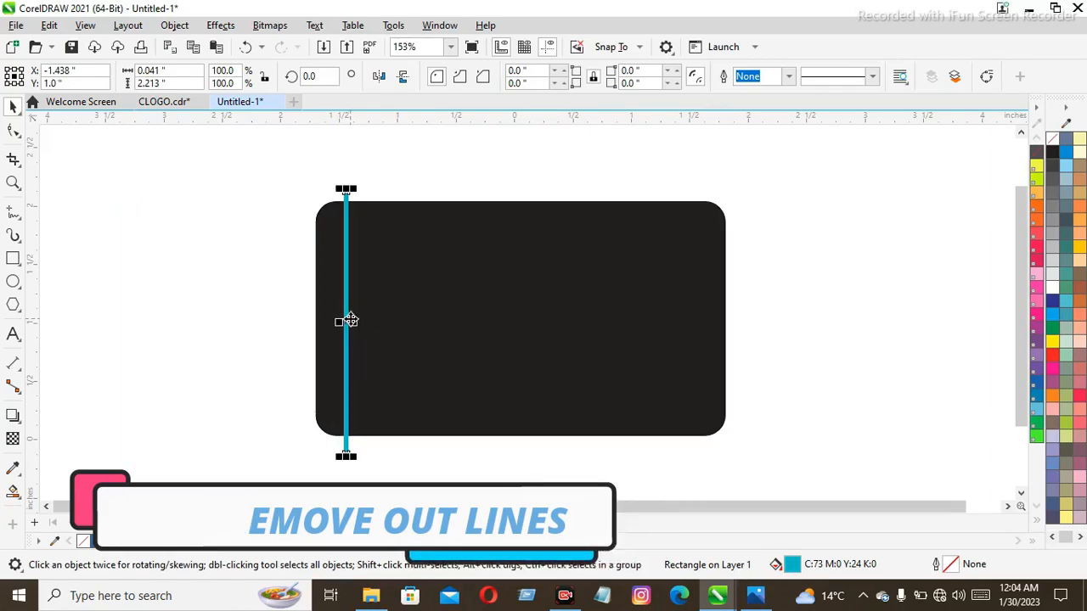
pyautogui.click(346, 319)
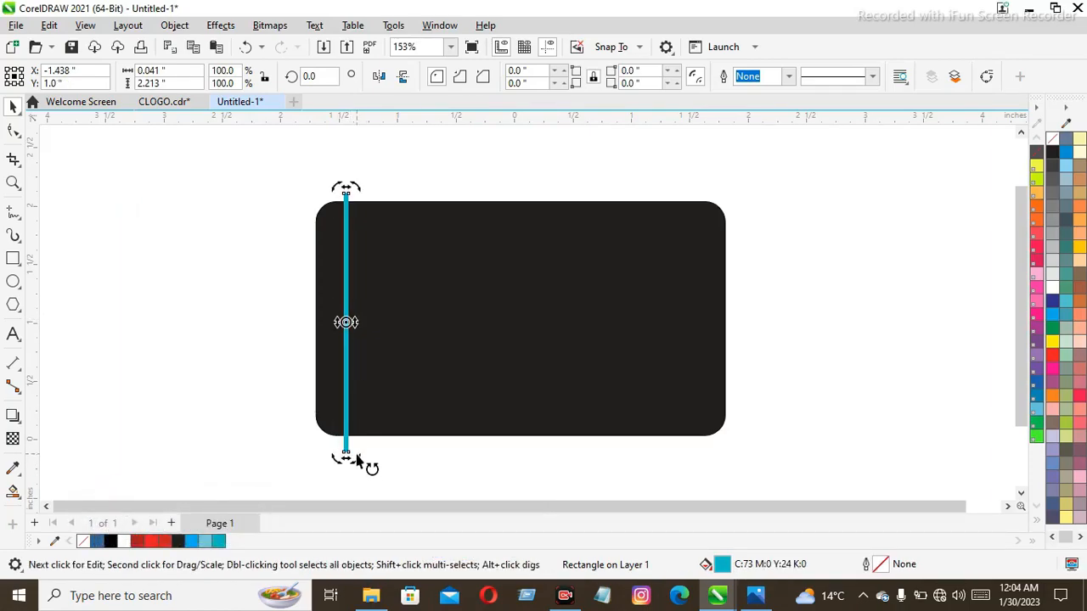
pyautogui.moveTo(357, 461); pyautogui.dragTo(439, 437)
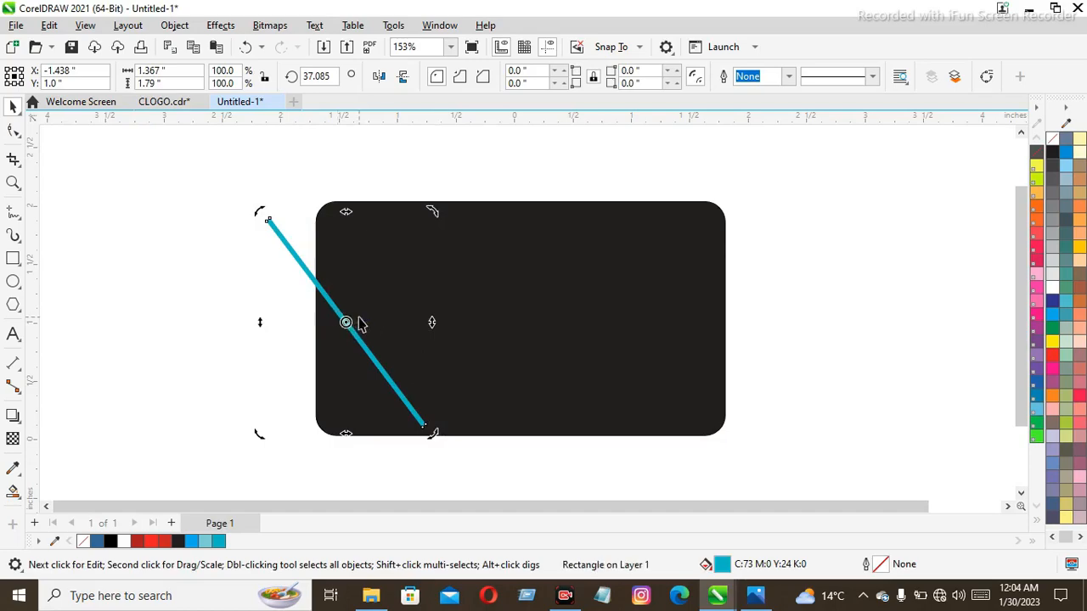
# Step: Move the diagonal strip to the card's upper-right corner and duplicate it twice
pyautogui.click(345, 326)
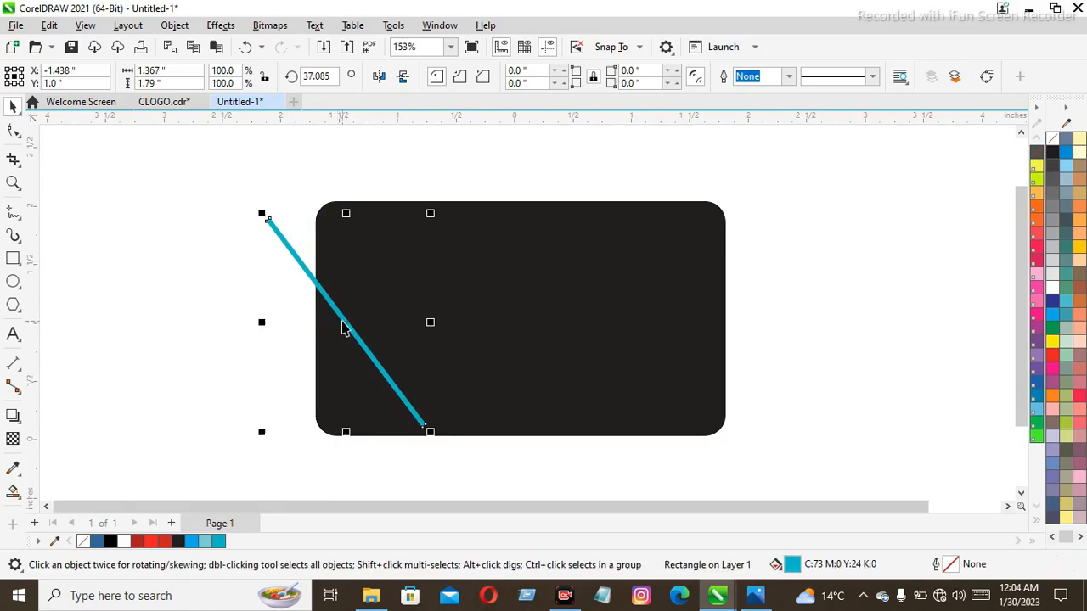
pyautogui.moveTo(344, 326); pyautogui.dragTo(671, 271)
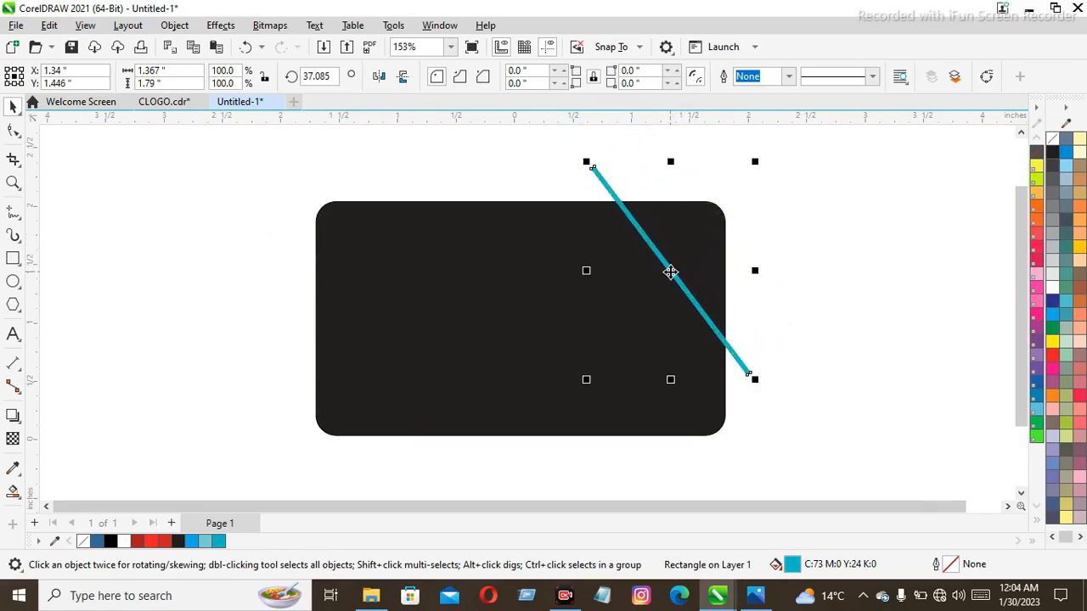
pyautogui.hotkey('ctrl', 'd')
pyautogui.hotkey('ctrl', 'd')
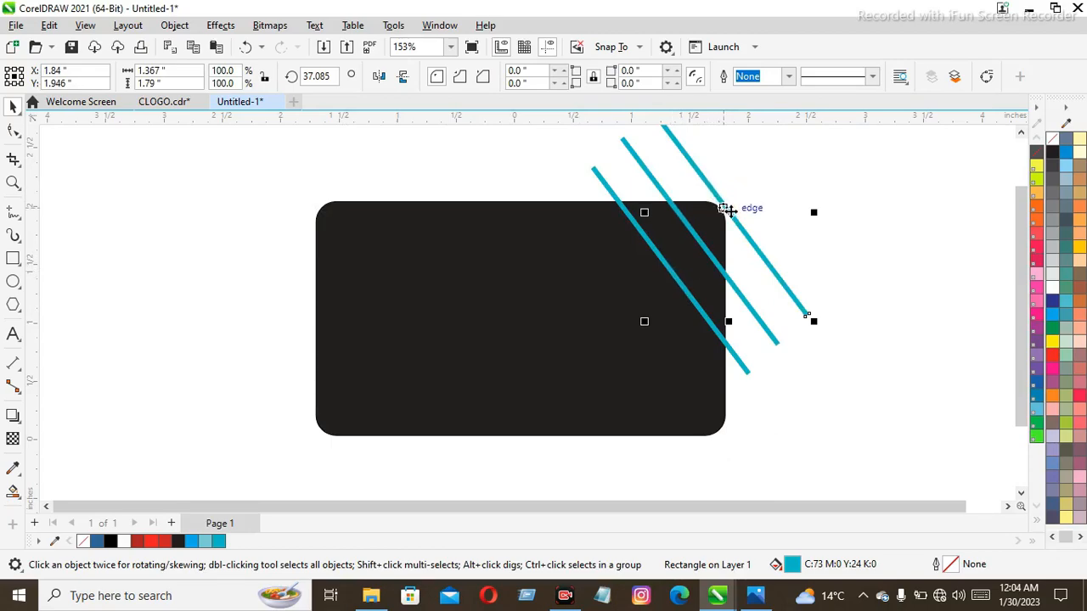
pyautogui.moveTo(728, 211); pyautogui.dragTo(731, 212)
# Step: Nudge the innermost teal strip down and slightly left, centring it at about X 1.28 in, Y 1.24 in
pyautogui.click(656, 268)
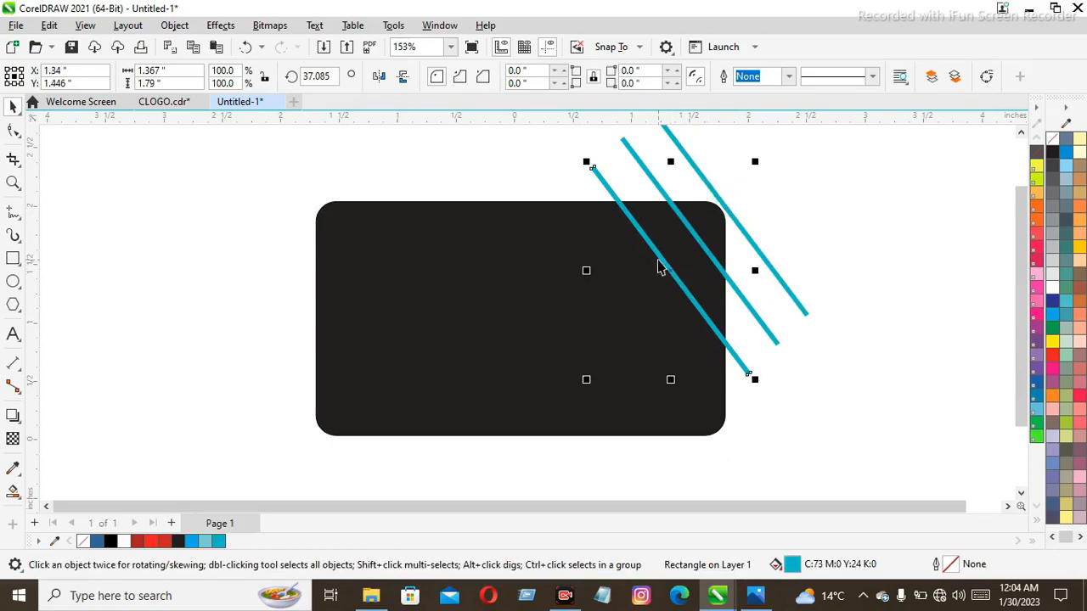
pyautogui.press('Down')
pyautogui.press('Down')
pyautogui.press('Down')
pyautogui.press('Down')
pyautogui.press('Down')
pyautogui.press('Down')
pyautogui.press('Down')
pyautogui.press('Down')
pyautogui.press('Down')
pyautogui.press('Down')
pyautogui.press('Down')
pyautogui.press('Down')
pyautogui.press('Down')
pyautogui.press('Down')
pyautogui.press('Down')
pyautogui.press('Down')
pyautogui.press('Down')
pyautogui.press('Down')
pyautogui.press('Down')
pyautogui.press('Down')
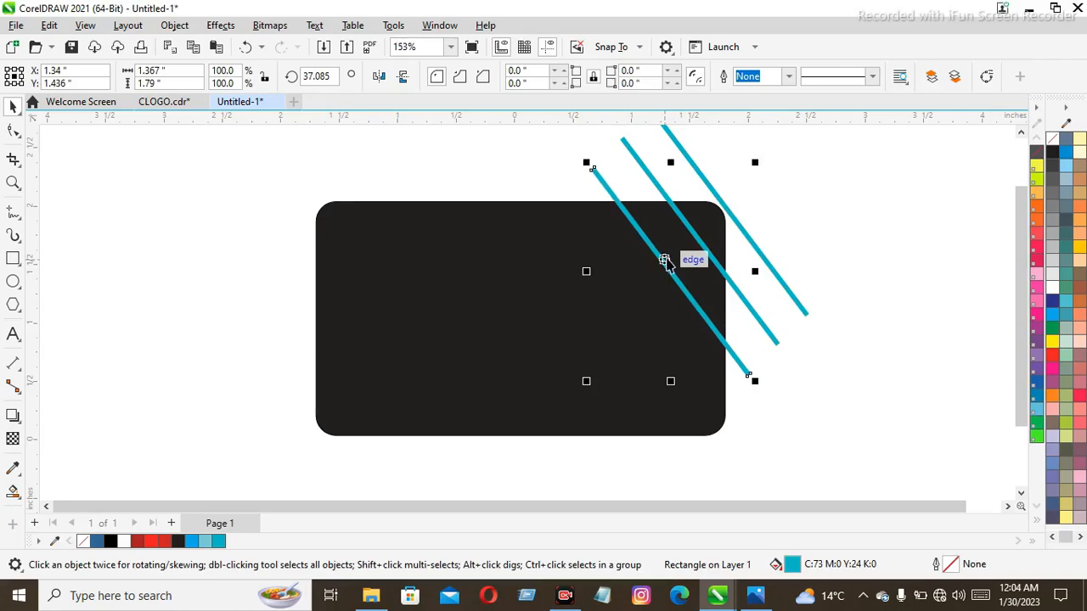
pyautogui.press('Left')
pyautogui.press('Left')
pyautogui.press('Left')
pyautogui.press('Left')
pyautogui.press('Left')
pyautogui.press('Left')
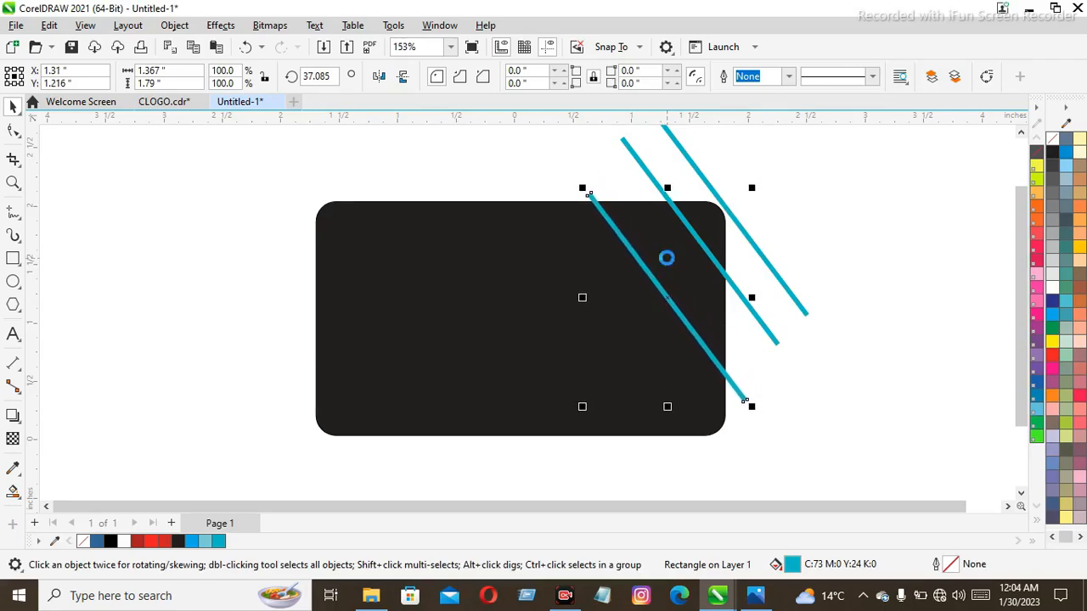
pyautogui.press('Up')
pyautogui.press('Up')
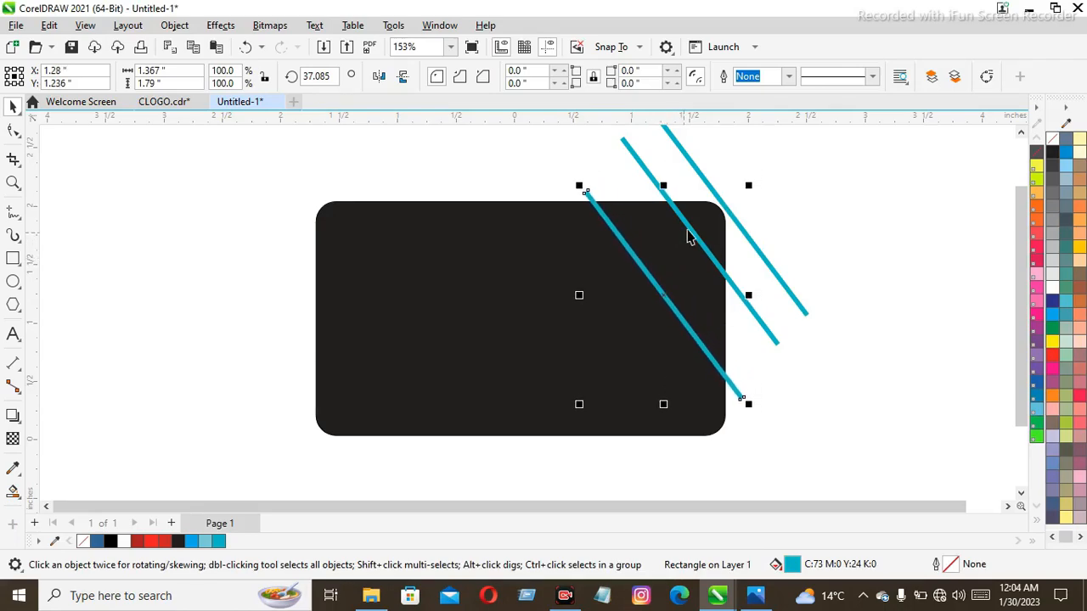
# Step: Nudge the middle teal strip closer to the innermost one, centring it at about X 1.51 in, Y 1.40 in
pyautogui.press('Right')
pyautogui.press('Right')
pyautogui.press('Right')
pyautogui.press('Right')
pyautogui.press('Right')
pyautogui.press('Right')
pyautogui.press('Right')
pyautogui.press('Right')
pyautogui.press('Right')
pyautogui.press('Right')
pyautogui.press('Right')
pyautogui.press('Right')
pyautogui.press('Right')
pyautogui.press('Right')
pyautogui.press('Right')
pyautogui.press('Right')
pyautogui.press('Right')
pyautogui.press('Right')
pyautogui.press('Right')
pyautogui.press('Right')
pyautogui.press('Up')
pyautogui.press('Up')
pyautogui.press('Up')
pyautogui.press('Up')
pyautogui.press('Up')
pyautogui.press('Up')
pyautogui.press('Up')
pyautogui.press('Up')
pyautogui.press('Up')
pyautogui.press('Up')
pyautogui.press('Up')
pyautogui.press('Up')
pyautogui.press('Up')
pyautogui.press('Up')
pyautogui.press('Up')
pyautogui.press('Up')
pyautogui.press('Up')
pyautogui.press('Up')
pyautogui.press('Up')
pyautogui.press('Up')
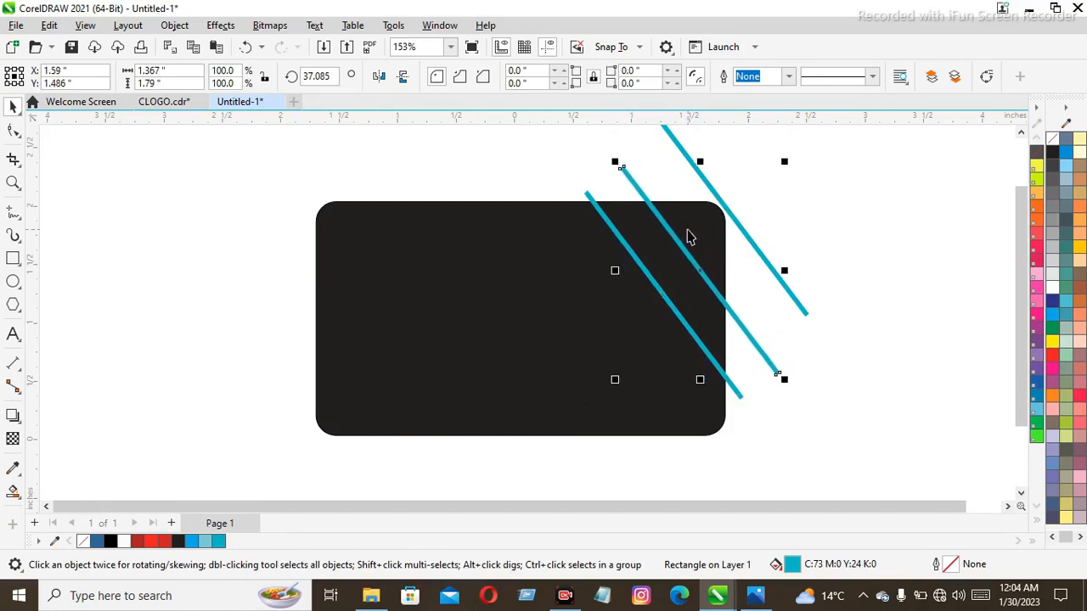
pyautogui.press('Down')
pyautogui.press('Down')
pyautogui.press('Down')
pyautogui.press('Down')
pyautogui.press('Down')
pyautogui.press('Down')
pyautogui.press('Down')
pyautogui.press('Down')
pyautogui.press('Down')
pyautogui.press('Left')
pyautogui.press('Left')
pyautogui.press('Left')
pyautogui.press('Left')
pyautogui.press('Left')
pyautogui.press('Left')
pyautogui.press('Left')
pyautogui.press('Left')
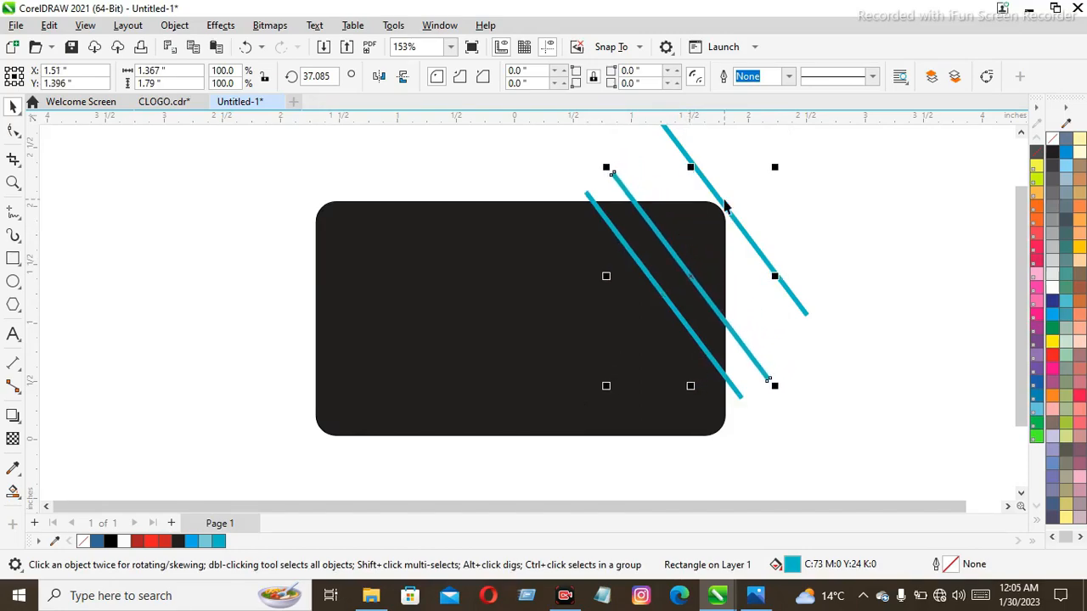
# Step: Nudge the outermost teal strip left and down toward the middle one, centring it at about X 1.56 in, Y 1.68 in
pyautogui.click(724, 205)
pyautogui.press('Left')
pyautogui.press('Left')
pyautogui.press('Left')
pyautogui.press('Left')
pyautogui.press('Left')
pyautogui.press('Left')
pyautogui.press('Left')
pyautogui.press('Left')
pyautogui.press('Left')
pyautogui.press('Left')
pyautogui.press('Left')
pyautogui.press('Left')
pyautogui.press('Left')
pyautogui.press('Left')
pyautogui.press('Left')
pyautogui.press('Left')
pyautogui.press('Left')
pyautogui.press('Left')
pyautogui.press('Left')
pyautogui.press('Left')
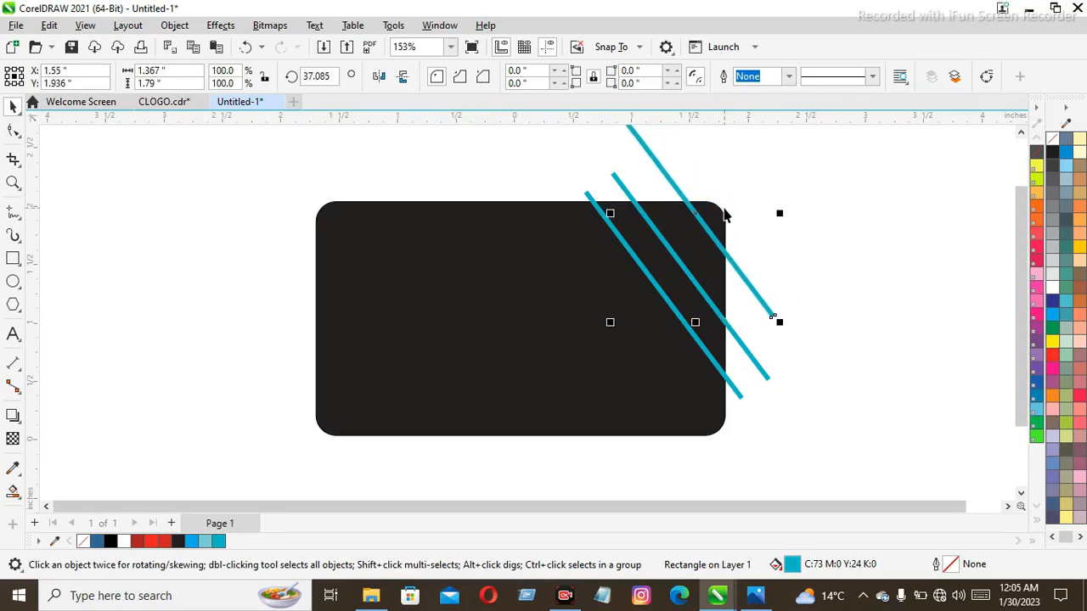
pyautogui.press('Down')
pyautogui.press('Down')
pyautogui.press('Down')
pyautogui.press('Down')
pyautogui.press('Down')
pyautogui.press('Down')
pyautogui.press('Down')
pyautogui.press('Down')
pyautogui.press('Down')
pyautogui.press('Down')
pyautogui.press('Down')
pyautogui.press('Down')
pyautogui.press('Down')
pyautogui.press('Down')
pyautogui.press('Down')
pyautogui.press('Down')
pyautogui.press('Down')
pyautogui.press('Down')
pyautogui.press('Down')
pyautogui.press('Down')
pyautogui.press('Down')
pyautogui.press('Right')
pyautogui.press('Right')
pyautogui.press('Right')
pyautogui.press('Right')
pyautogui.press('Right')
pyautogui.press('Right')
pyautogui.press('Right')
pyautogui.press('Right')
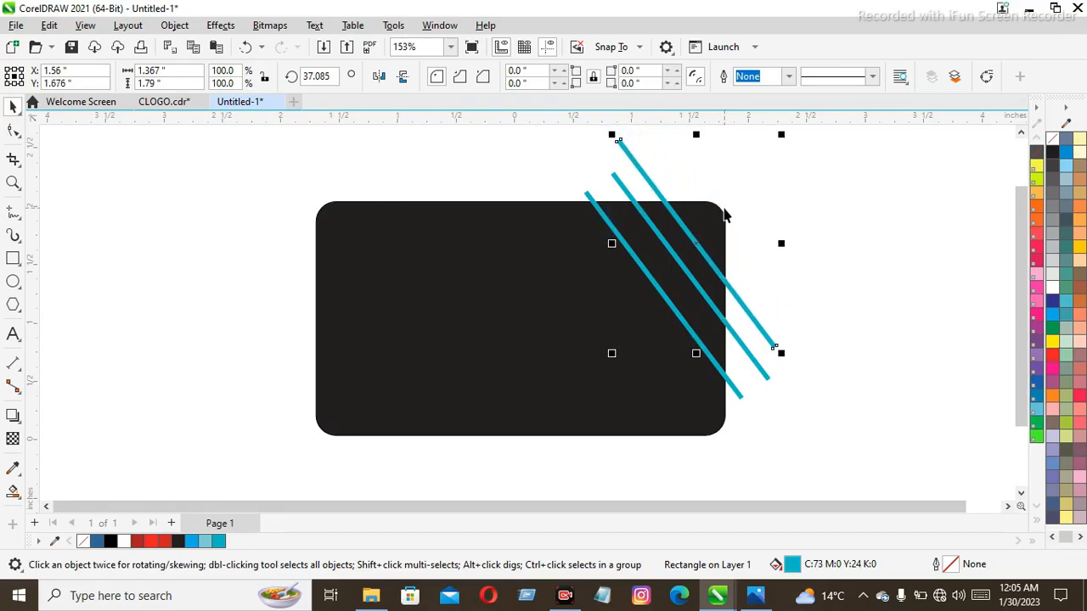
# Step: Nudge the outermost teal stripe down and slightly right, centring it at about X 1.63 in, Y 1.61 in
pyautogui.press('Down')
pyautogui.press('Down')
pyautogui.press('Down')
pyautogui.press('Down')
pyautogui.press('Down')
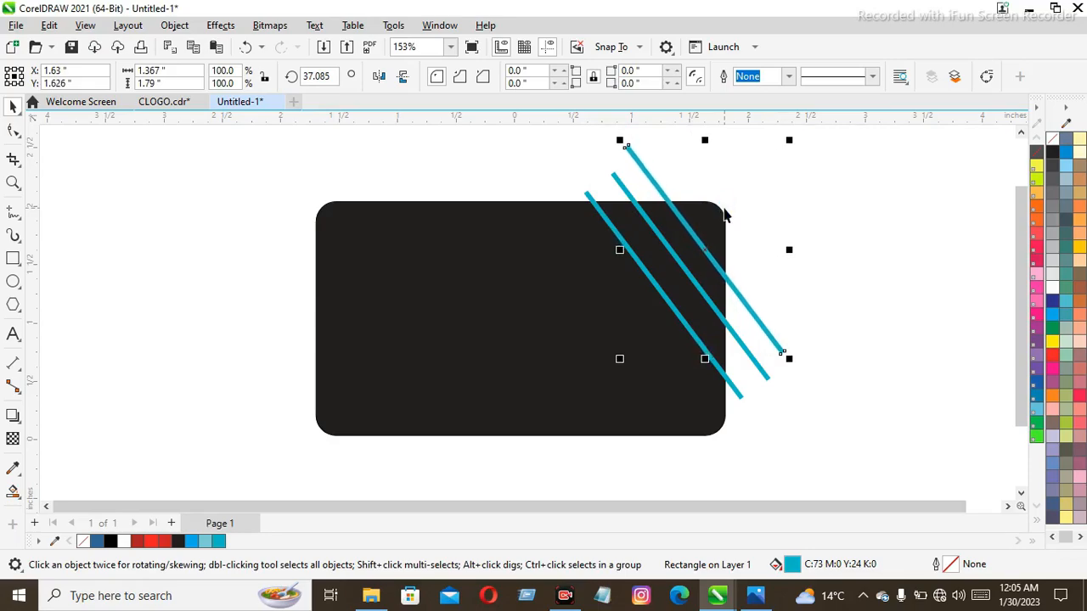
pyautogui.click(807, 206)
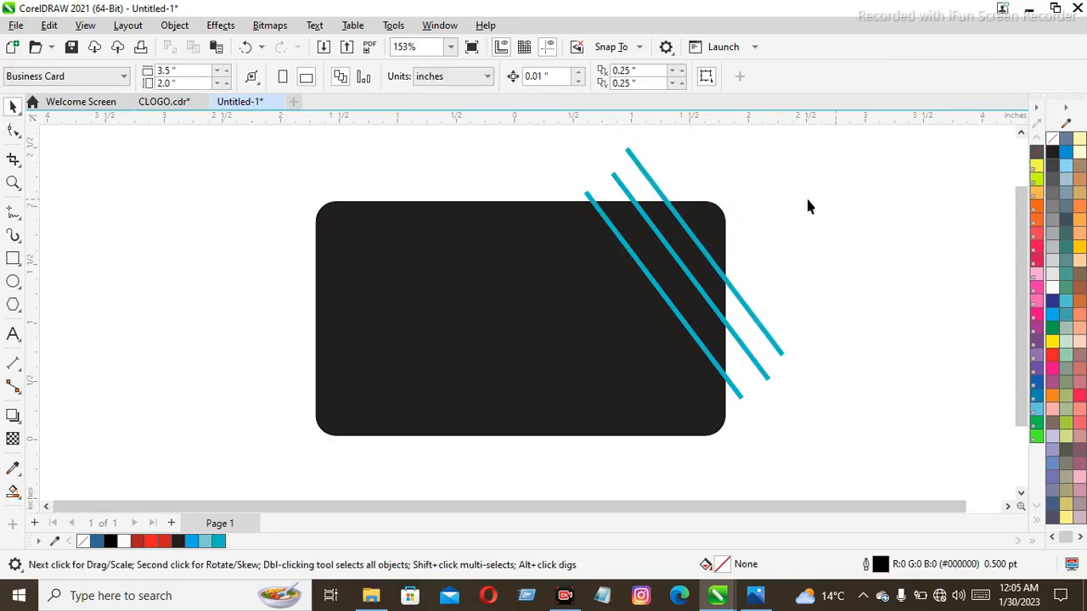
# Step: Group the three diagonal teal stripes
pyautogui.click(661, 200)
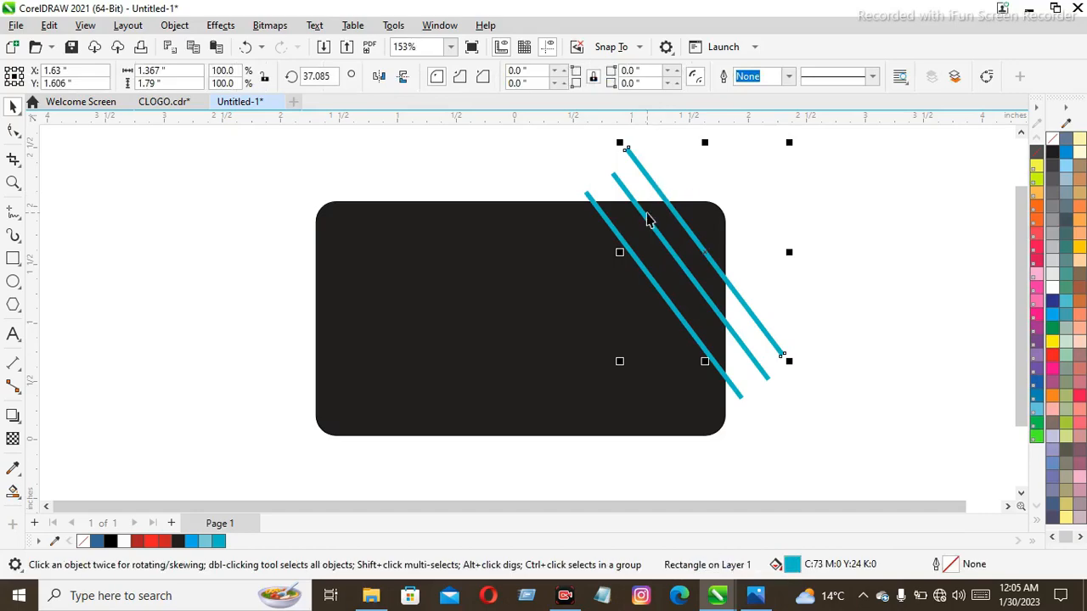
pyautogui.keyDown('shift'); pyautogui.click(621, 192); pyautogui.keyUp('shift')
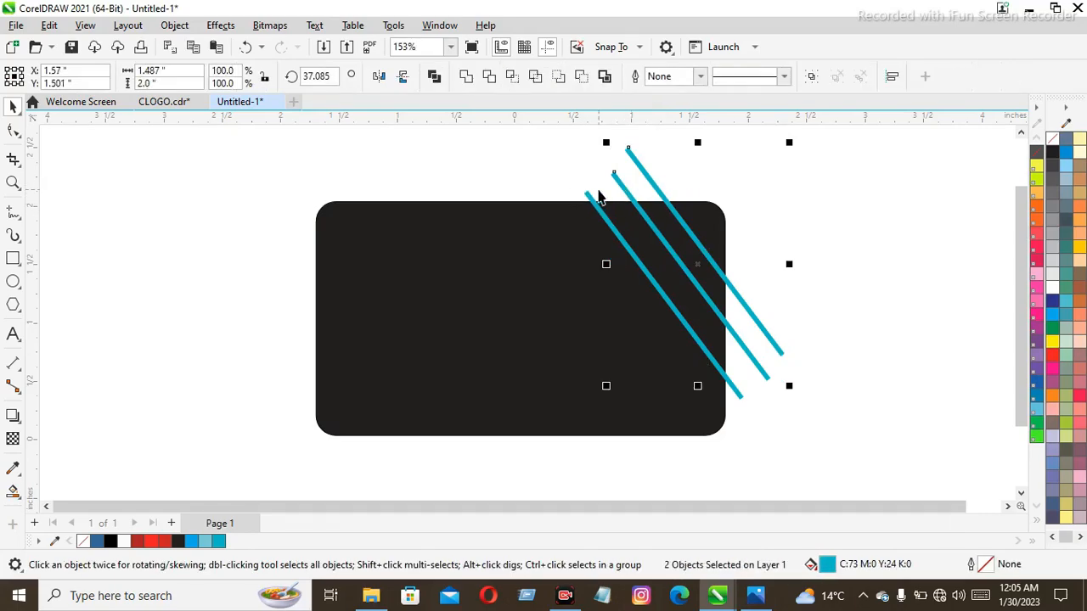
pyautogui.keyDown('shift'); pyautogui.click(591, 199); pyautogui.keyUp('shift')
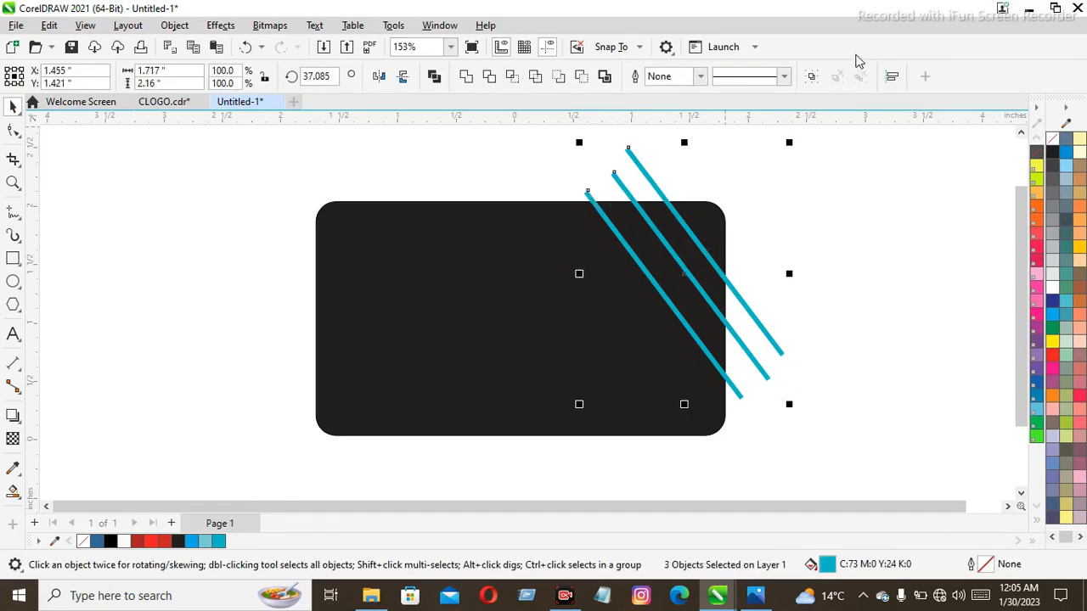
pyautogui.click(810, 77)
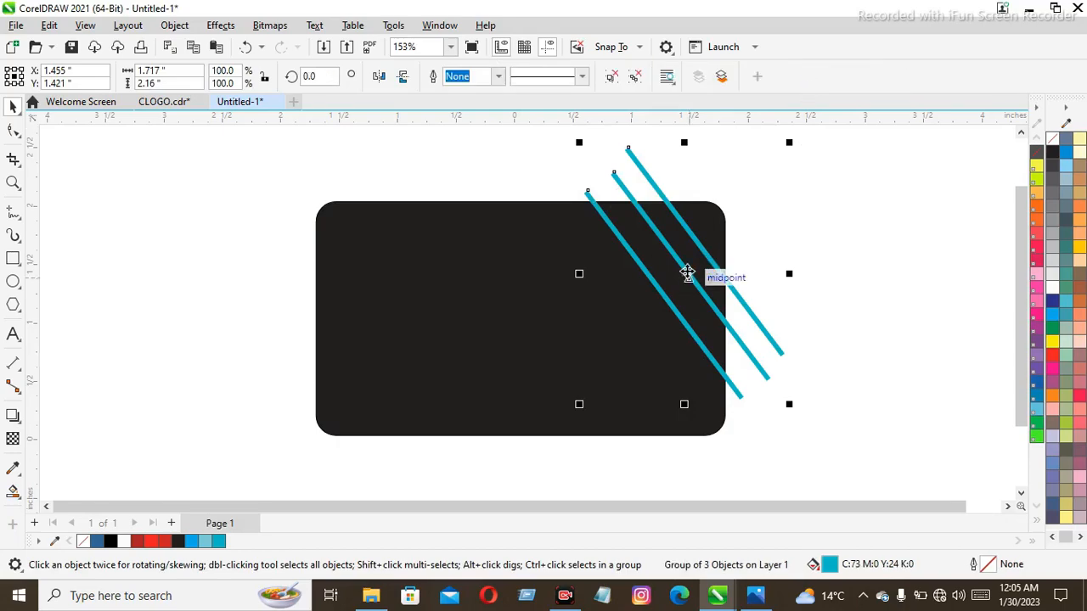
# Step: Move the stripe group to the card's lower-left corner and place a duplicate over the upper-right corner, at about X 1.50 in, Y 1.62 in
pyautogui.moveTo(688, 274); pyautogui.dragTo(365, 384)
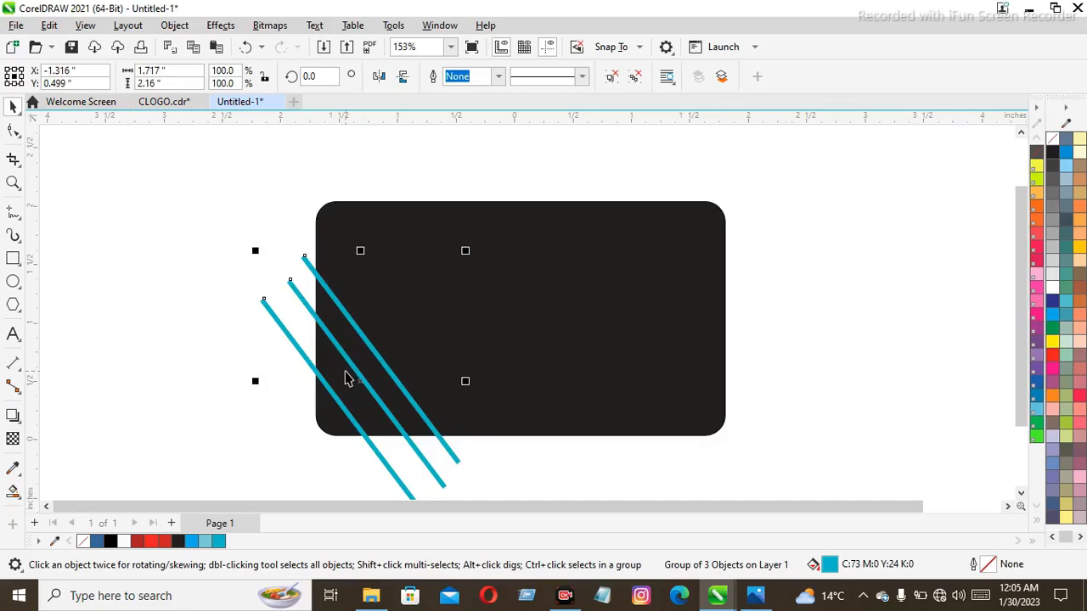
pyautogui.hotkey('ctrl', 'd')
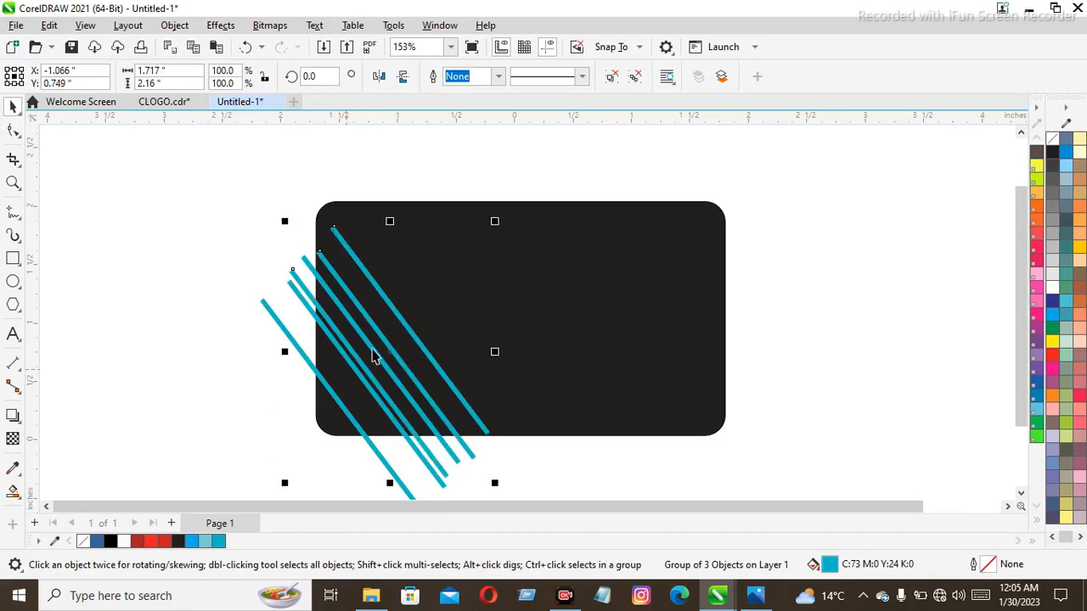
pyautogui.moveTo(383, 354); pyautogui.dragTo(689, 248)
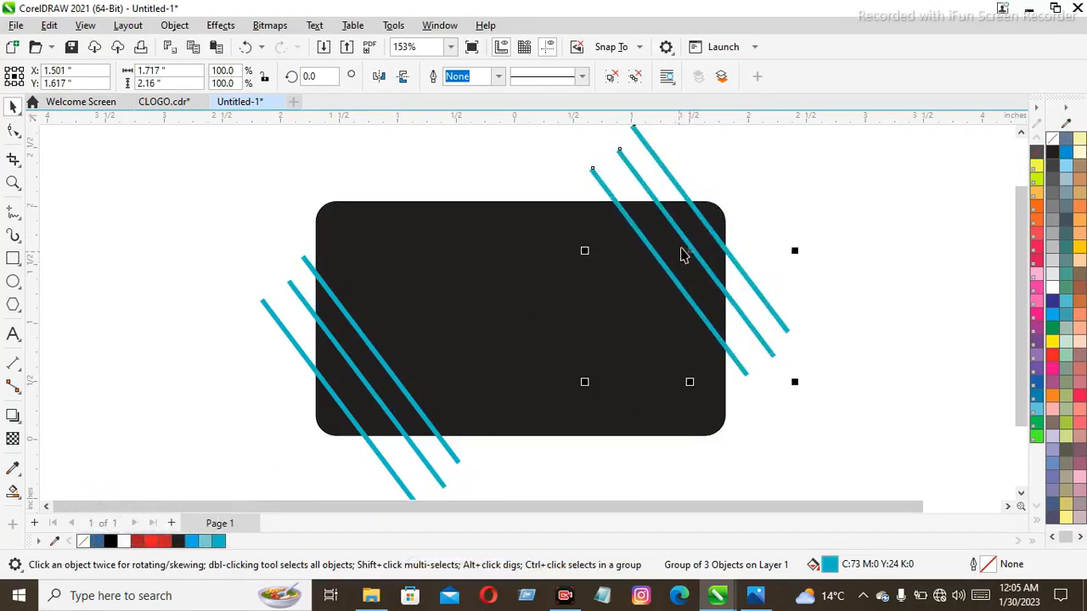
# Step: Try to place the upper-right stripe group inside the black card with PowerClip
pyautogui.rightClick(685, 253)
pyautogui.click(730, 300)
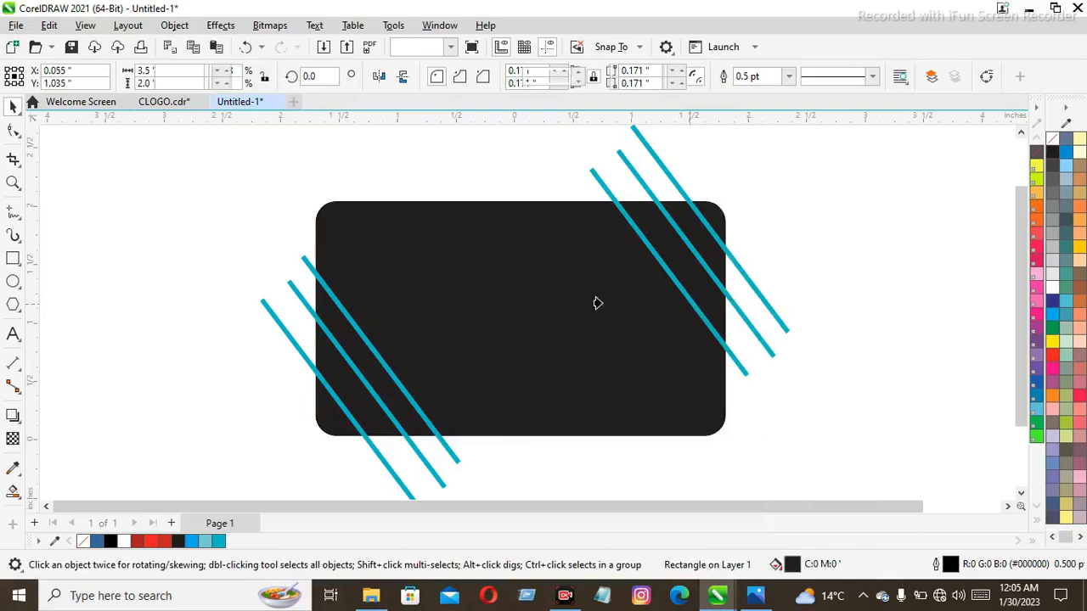
pyautogui.click(571, 307)
pyautogui.click(528, 352)
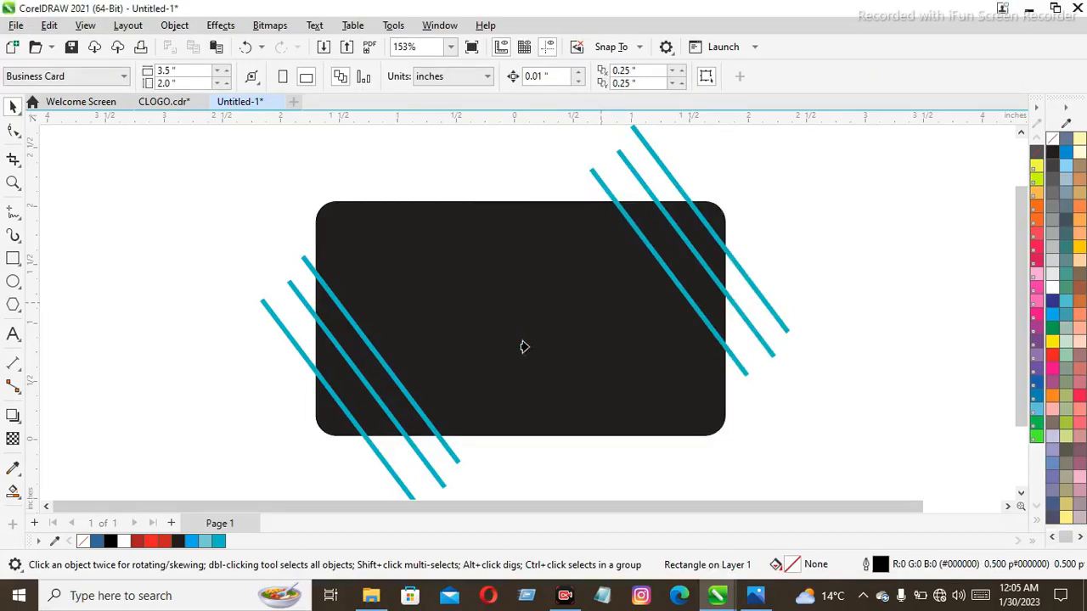
pyautogui.click(553, 288)
pyautogui.click(598, 347)
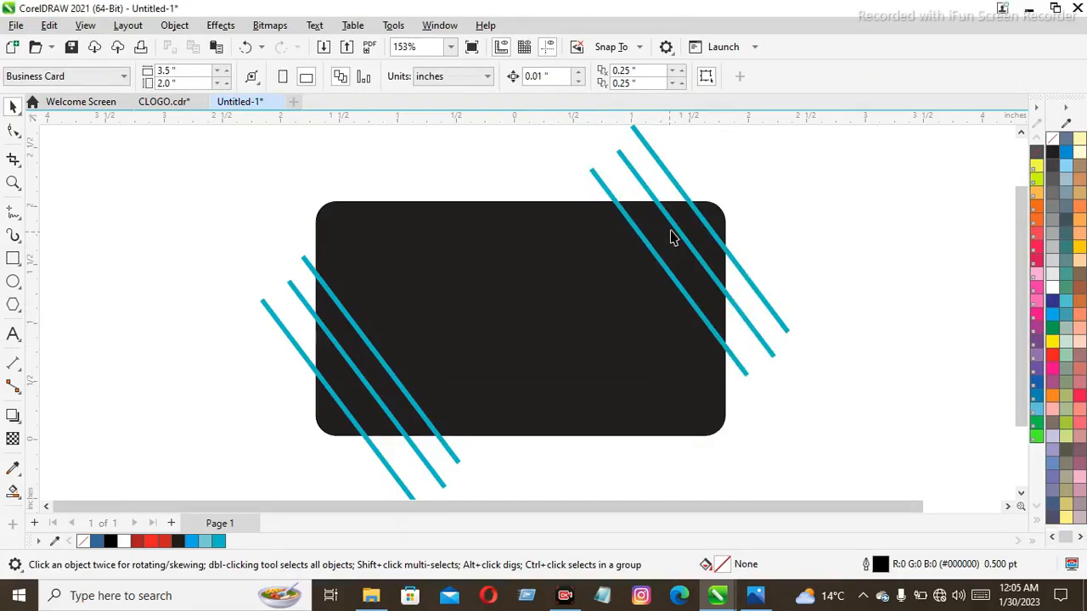
# Step: PowerClip the upper-right stripe group inside the black rounded card
pyautogui.click(670, 235)
pyautogui.click(674, 228)
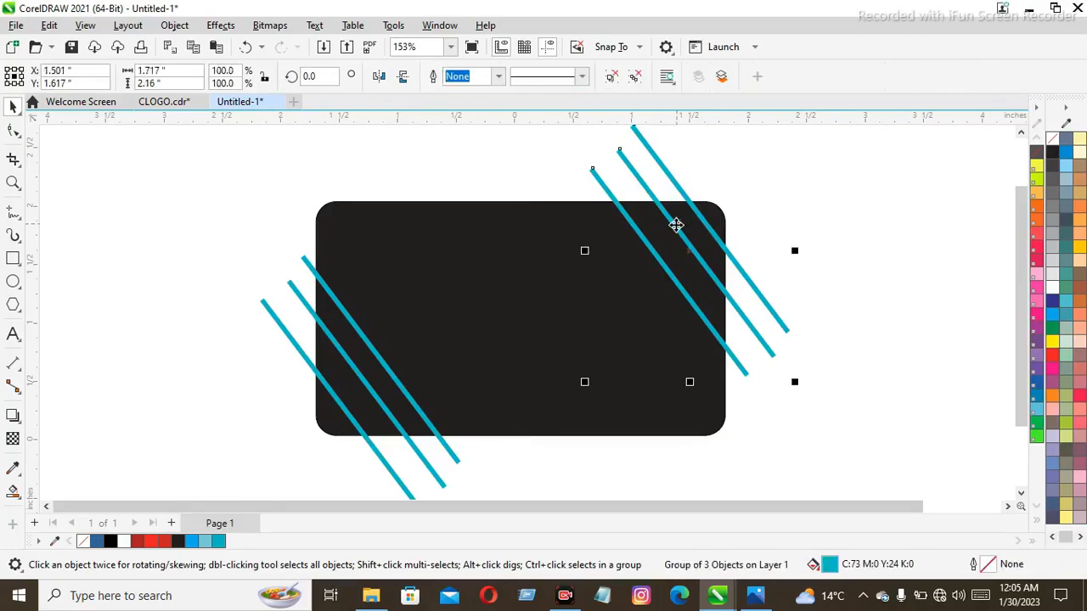
pyautogui.rightClick(677, 230)
pyautogui.click(691, 301)
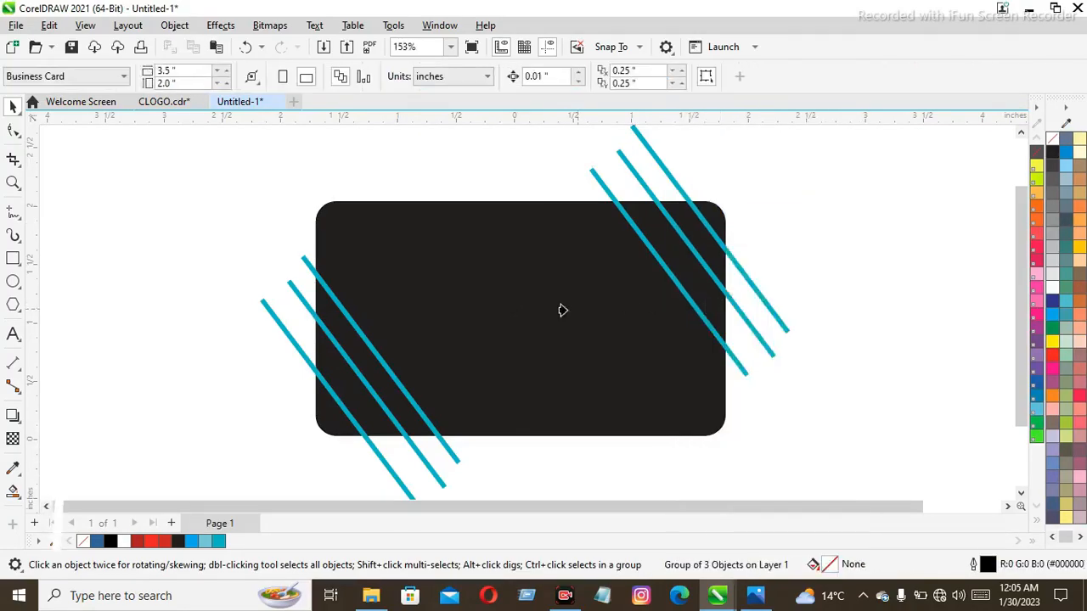
pyautogui.click(562, 309)
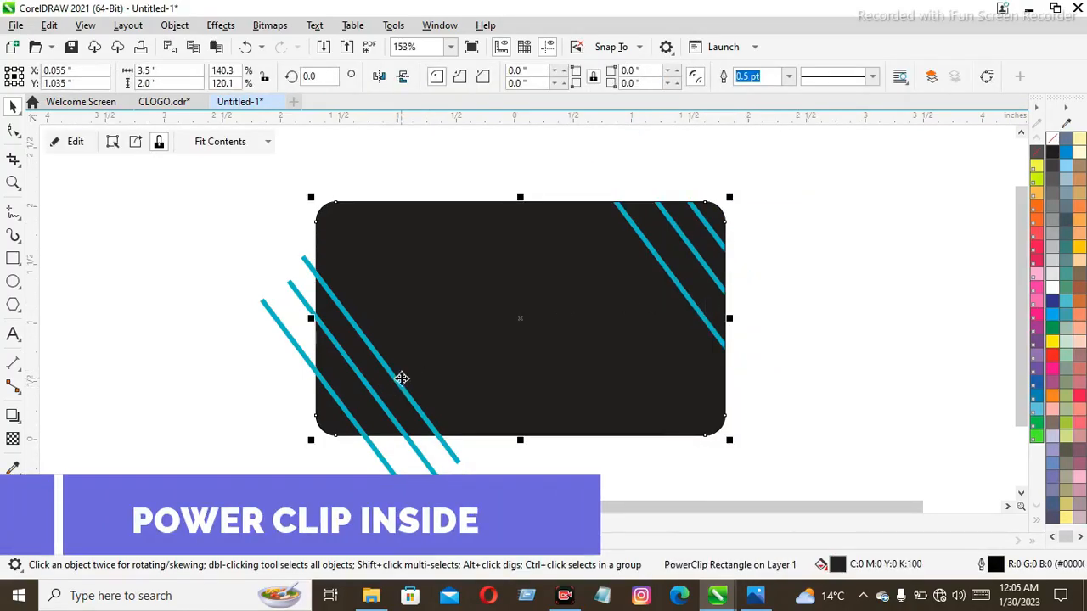
# Step: PowerClip the lower-left stripe group inside the black rounded card as well
pyautogui.click(349, 373)
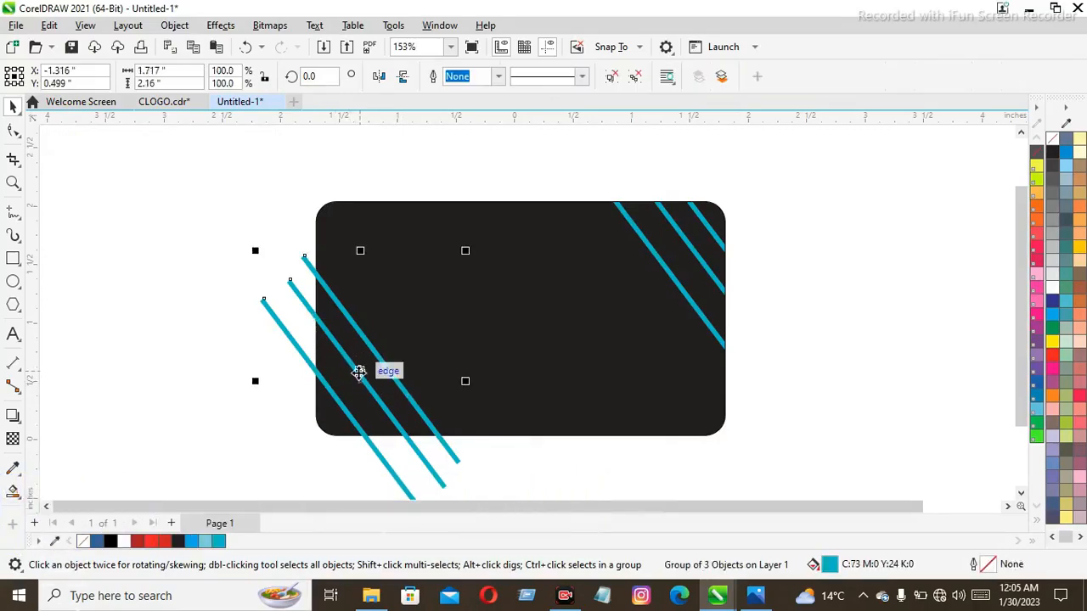
pyautogui.rightClick(357, 368)
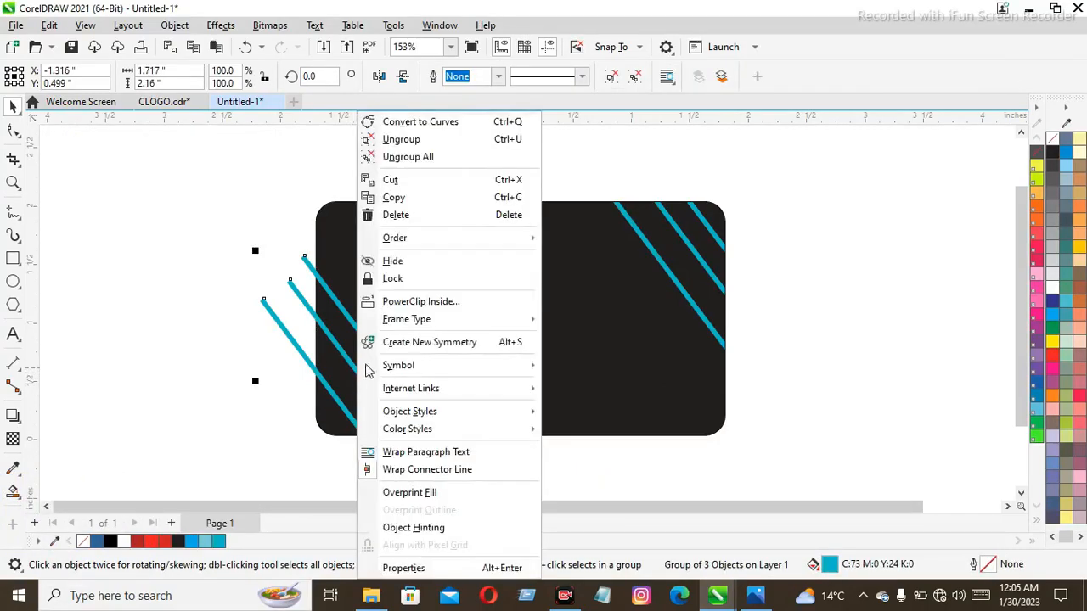
pyautogui.click(400, 302)
pyautogui.click(416, 303)
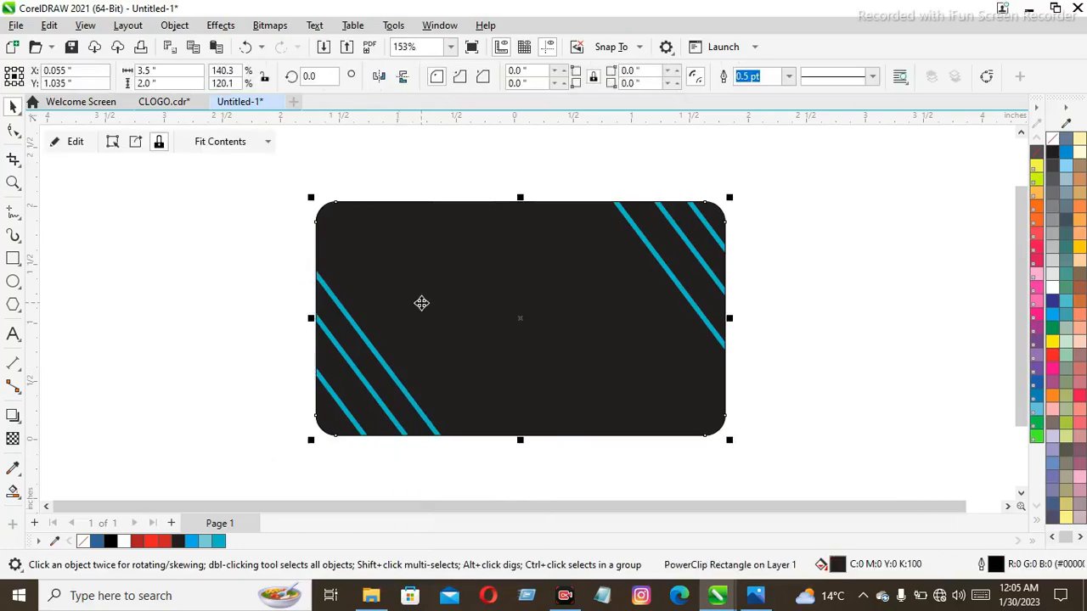
pyautogui.click(168, 234)
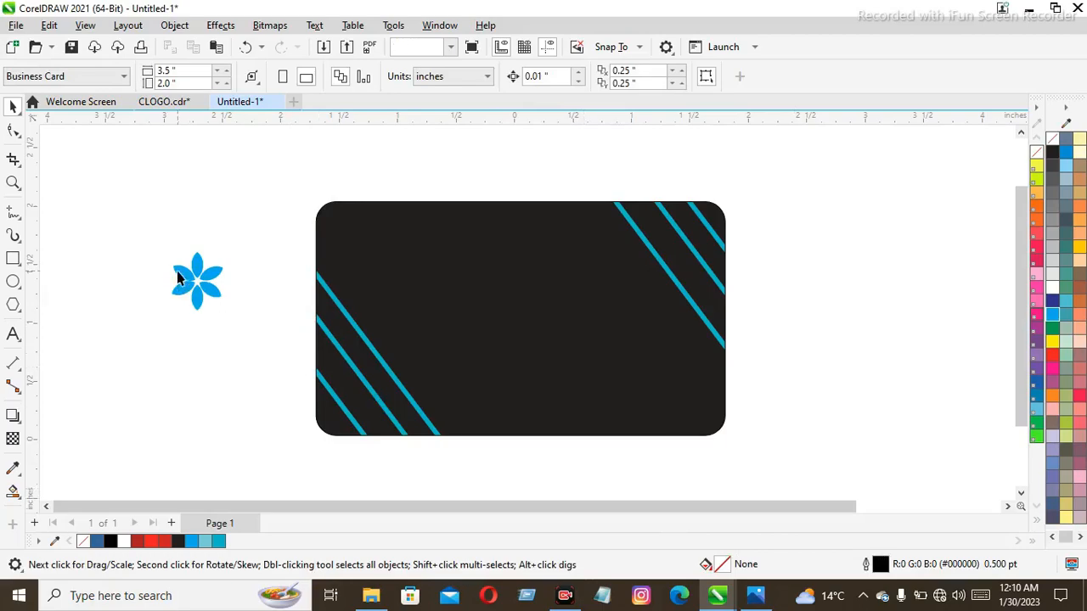
# Step: Enlarge the blue flower logo to about 0.86 by 0.98 in and centre it horizontally and vertically on the card
pyautogui.click(177, 278)
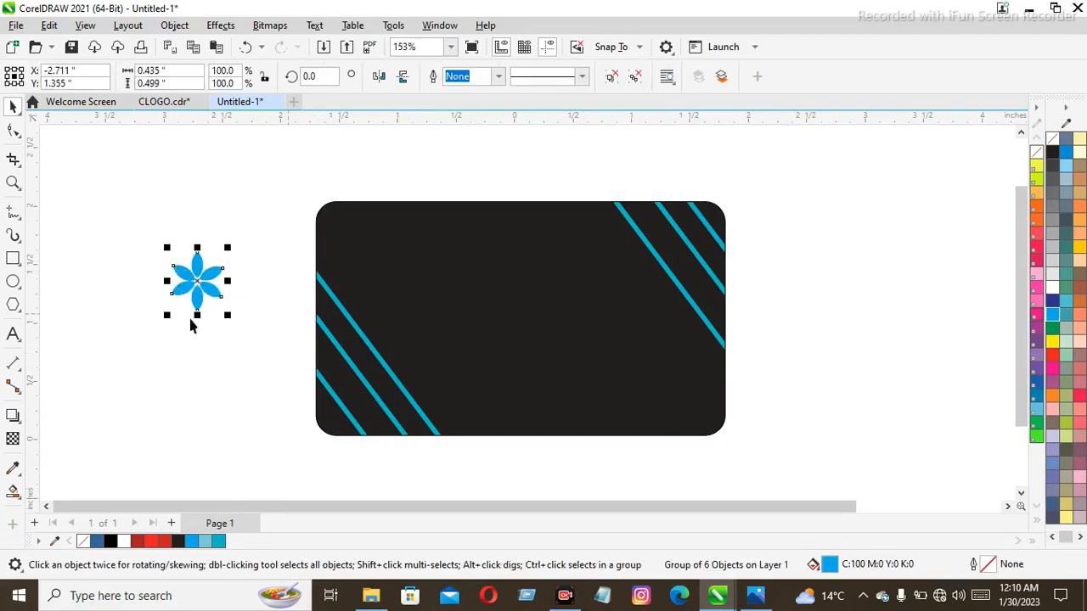
pyautogui.moveTo(227, 317); pyautogui.dragTo(252, 372)
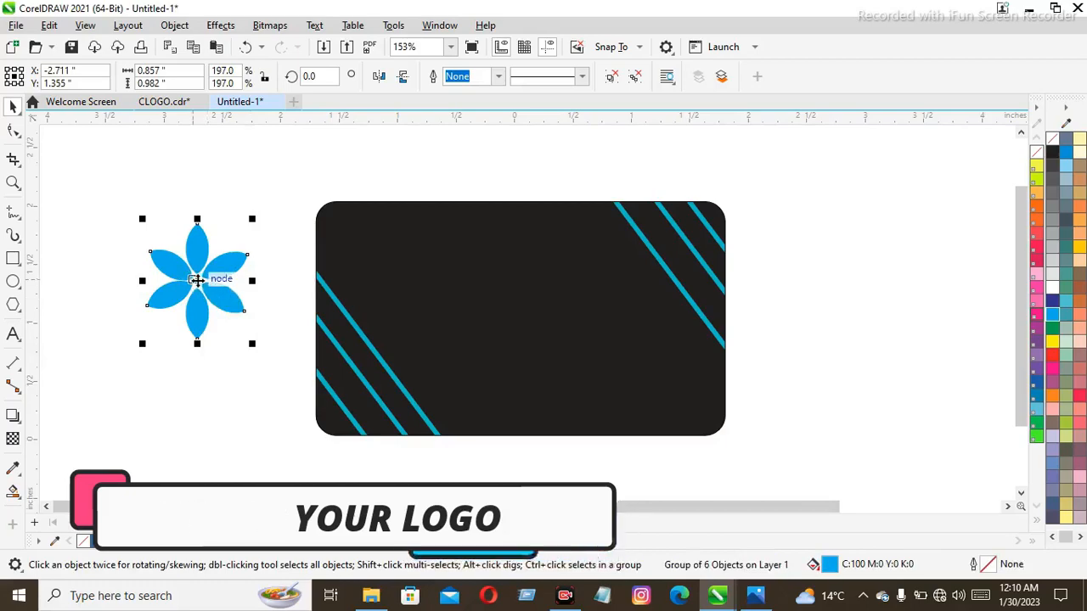
pyautogui.keyDown('shift'); pyautogui.click(498, 297); pyautogui.keyUp('shift')
pyautogui.press('c')
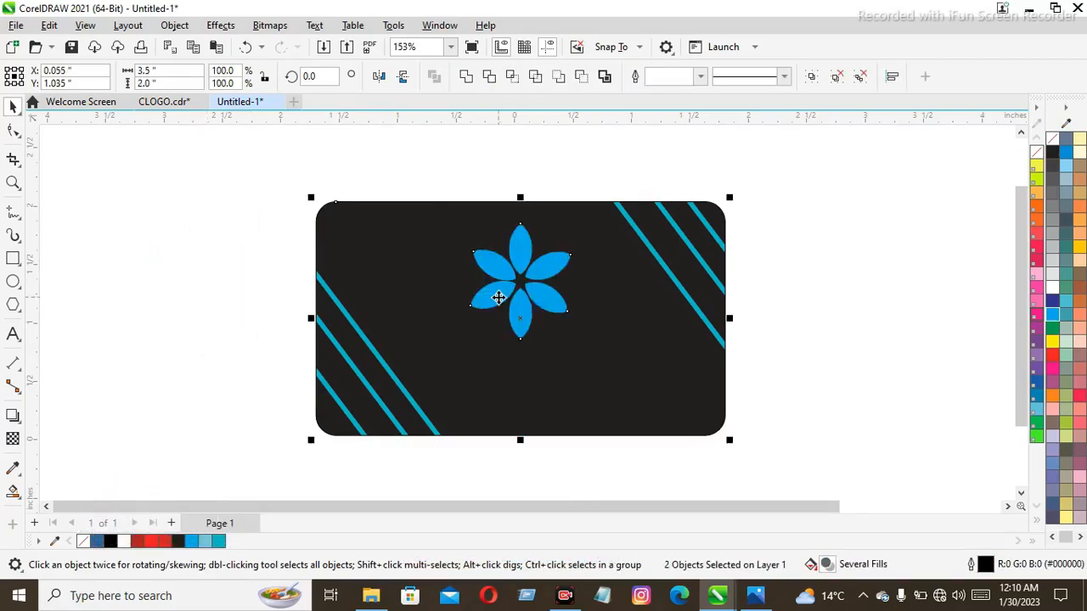
pyautogui.press('e')
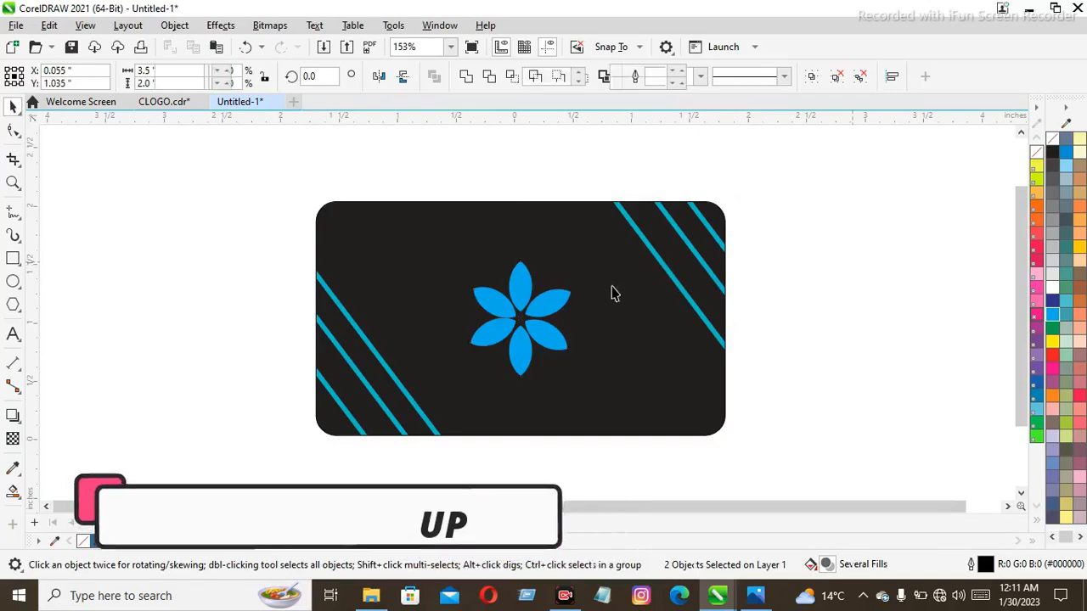
pyautogui.press('Escape')
# Step: Nudge the flower logo straight up into the card's upper half, centring it at about Y 1.33 in
pyautogui.click(559, 310)
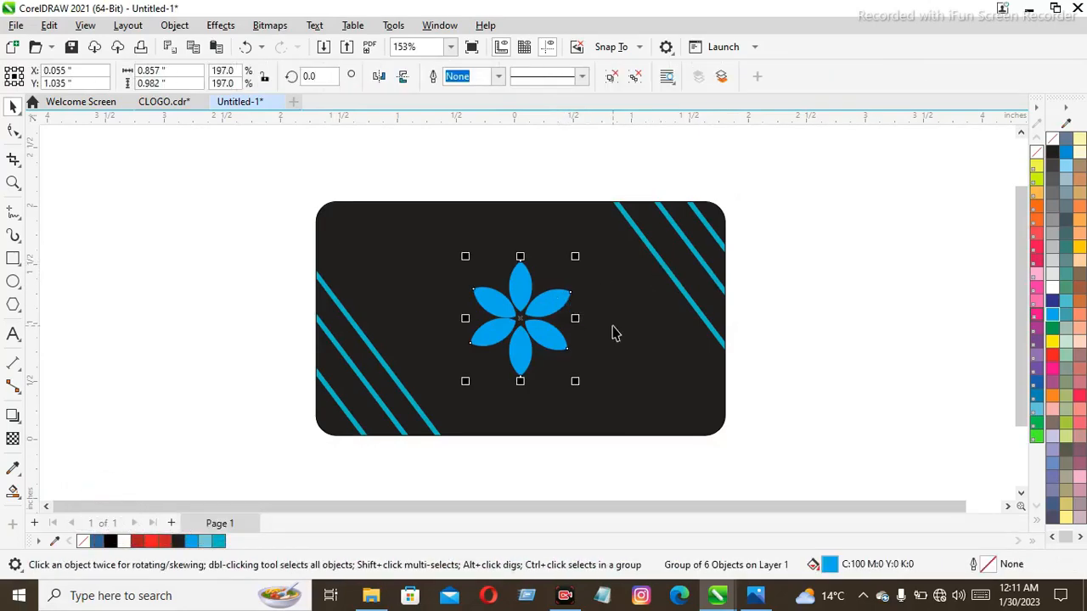
pyautogui.press('Up')
pyautogui.press('Up')
pyautogui.press('Up')
pyautogui.press('Up')
pyautogui.press('Up')
pyautogui.press('Up')
pyautogui.press('Up')
pyautogui.press('Up')
pyautogui.press('Up')
pyautogui.press('Up')
pyautogui.press('Up')
pyautogui.press('Up')
pyautogui.press('Up')
pyautogui.press('Up')
pyautogui.press('Up')
pyautogui.press('Up')
pyautogui.press('Up')
pyautogui.press('Up')
pyautogui.press('Up')
pyautogui.press('Up')
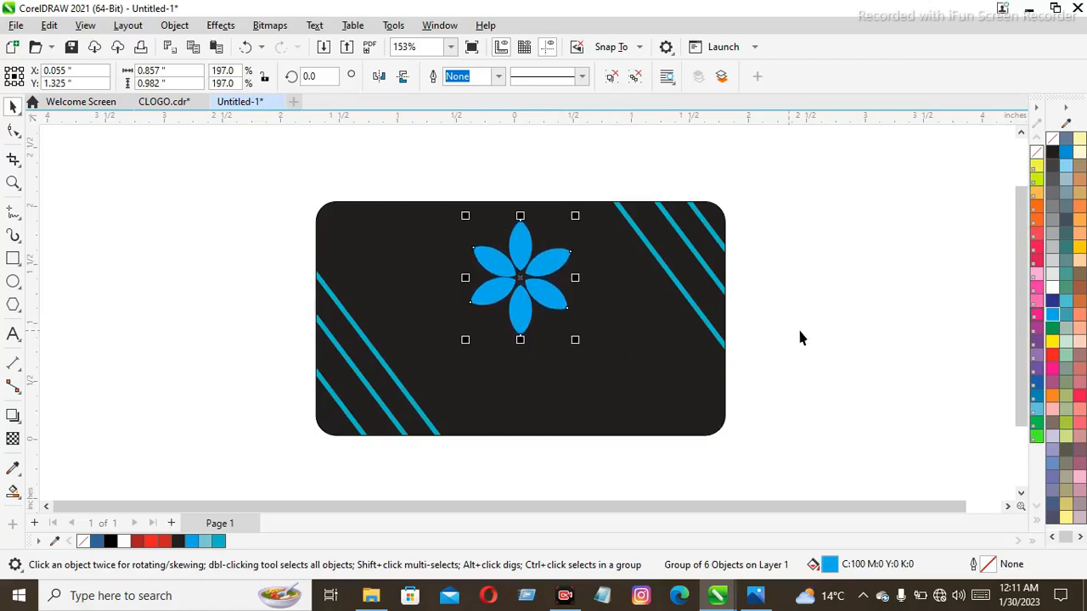
pyautogui.press('Escape')
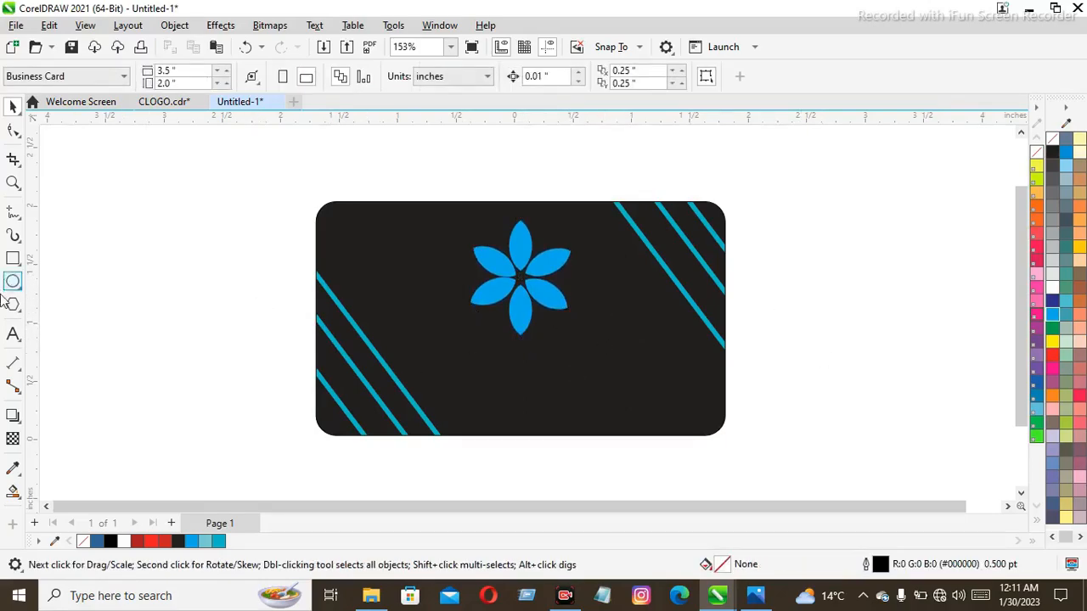
# Step: Add the artistic text "COMPANY NAME" beside the card
pyautogui.click(13, 335)
pyautogui.click(145, 312)
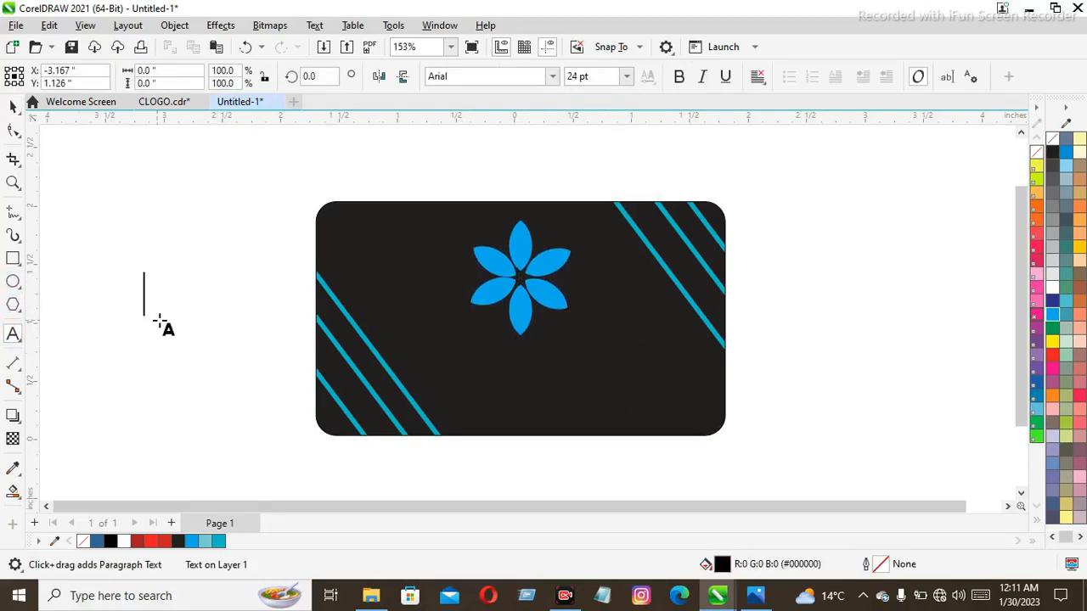
pyautogui.write('C')
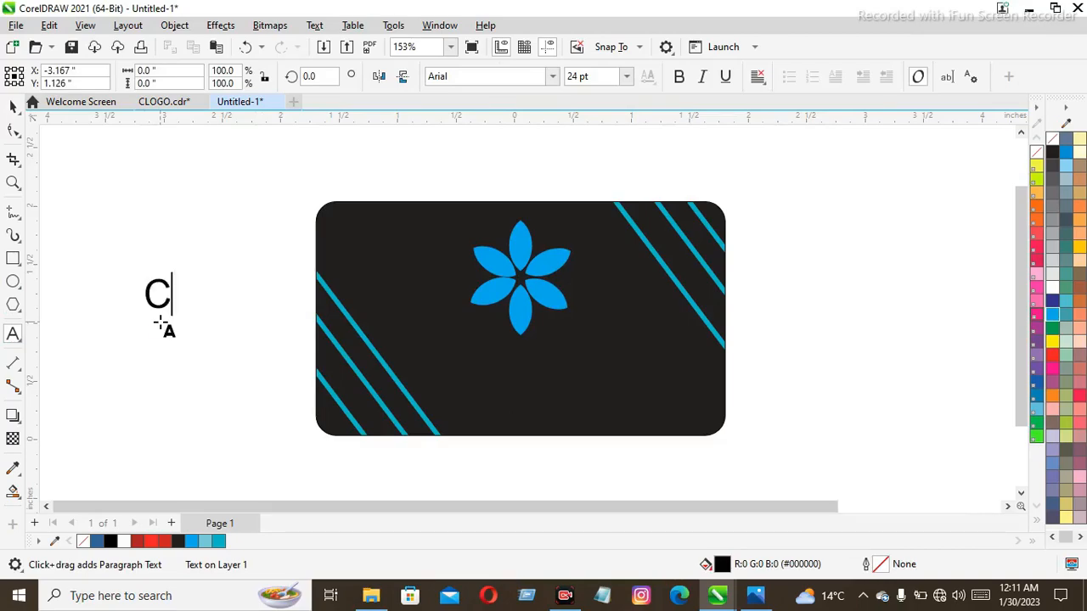
pyautogui.write('OMPA')
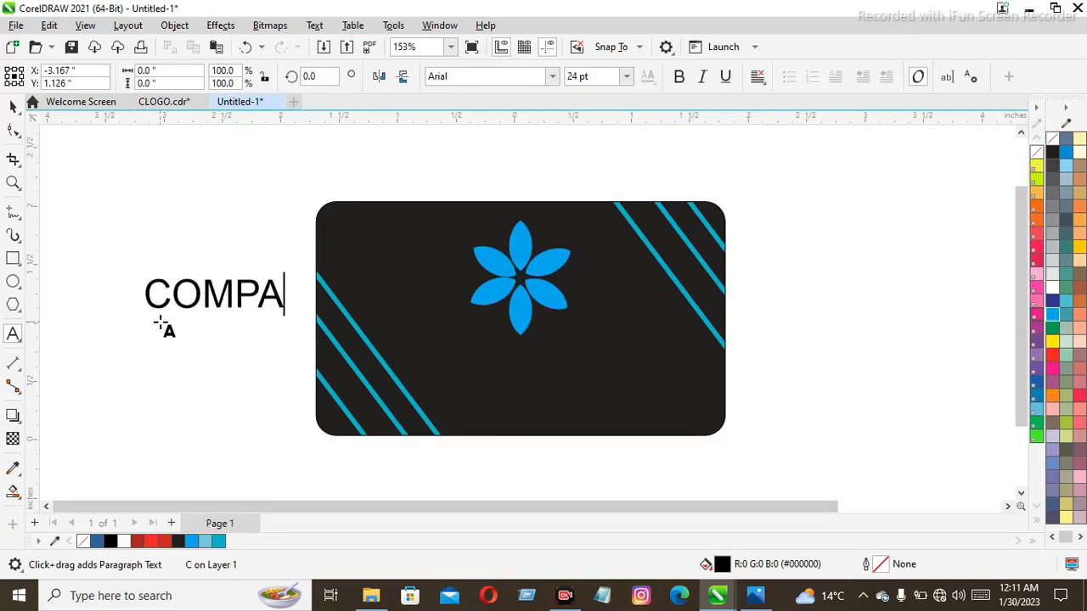
pyautogui.write('NY NAME')
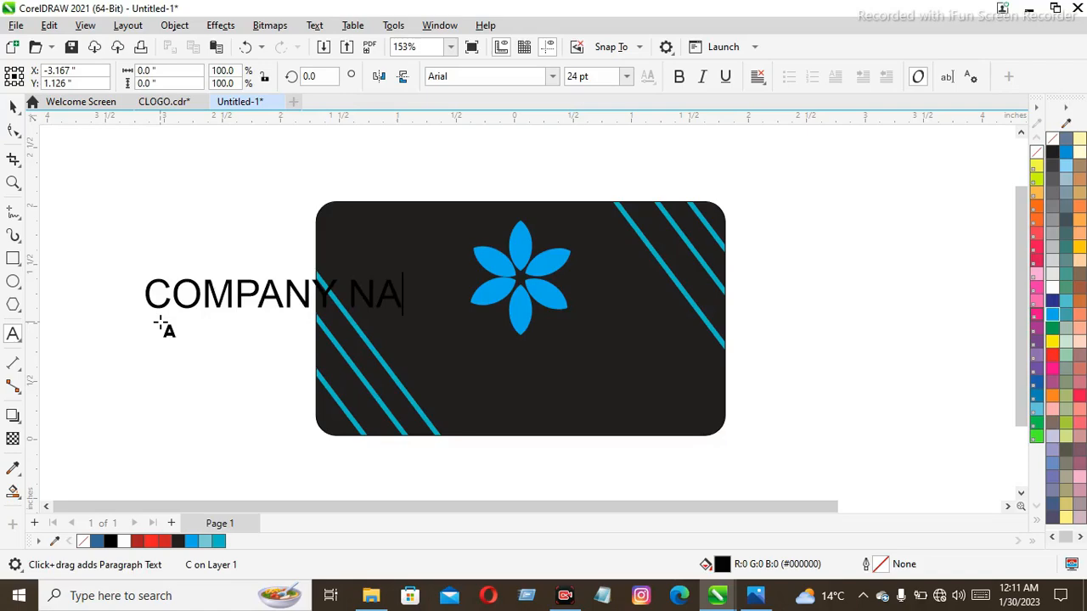
pyautogui.click(11, 104)
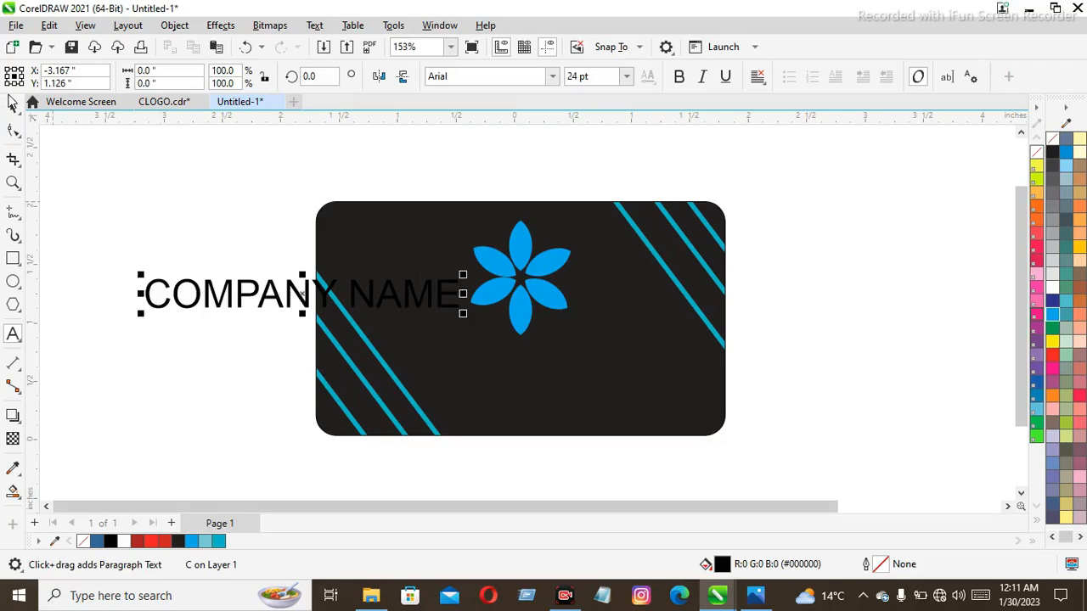
# Step: Colour the COMPANY NAME text cyan (C:100 M:0 Y:0 K:0) and set its font to Geometr415 Blk BT
pyautogui.click(1053, 315)
pyautogui.click(552, 77)
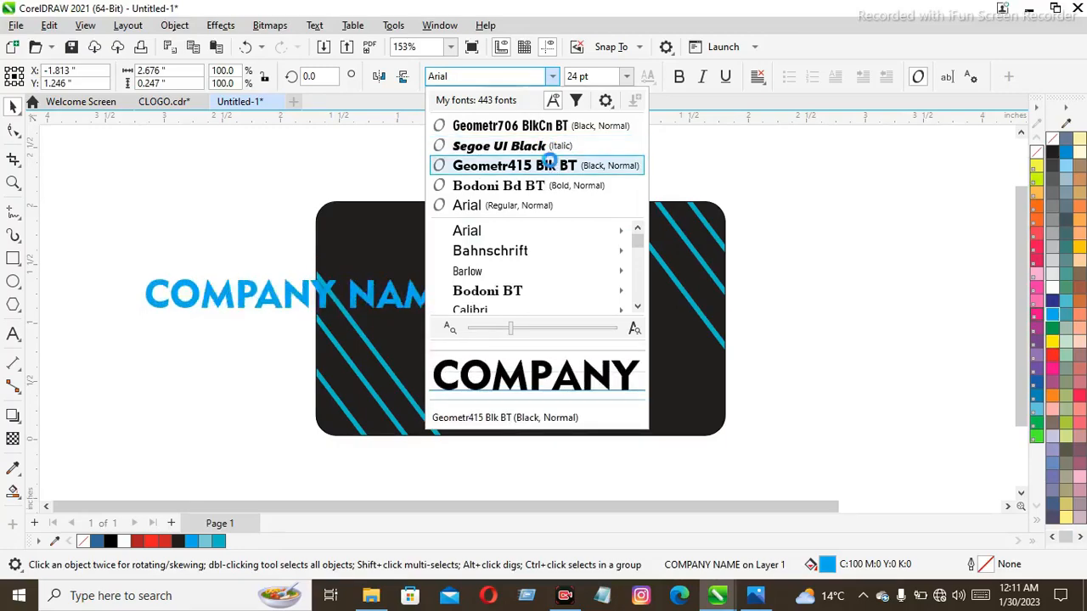
pyautogui.click(548, 165)
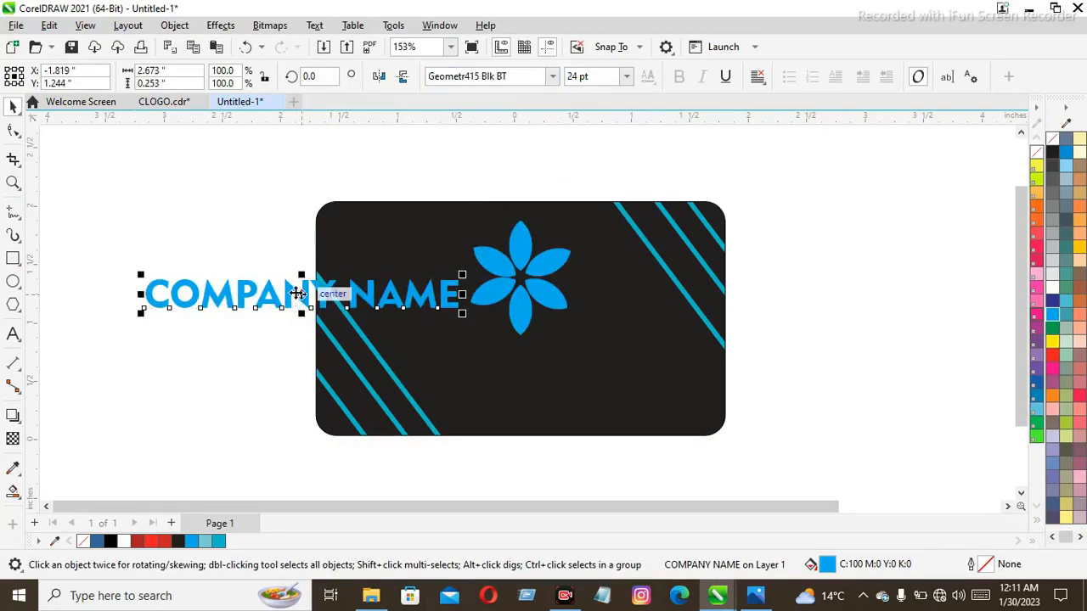
# Step: Move the COMPANY NAME text onto the card below the logo and shrink it to about 18 pt, roughly 2 in wide
pyautogui.moveTo(297, 293); pyautogui.dragTo(547, 363)
pyautogui.moveTo(706, 379); pyautogui.dragTo(630, 385)
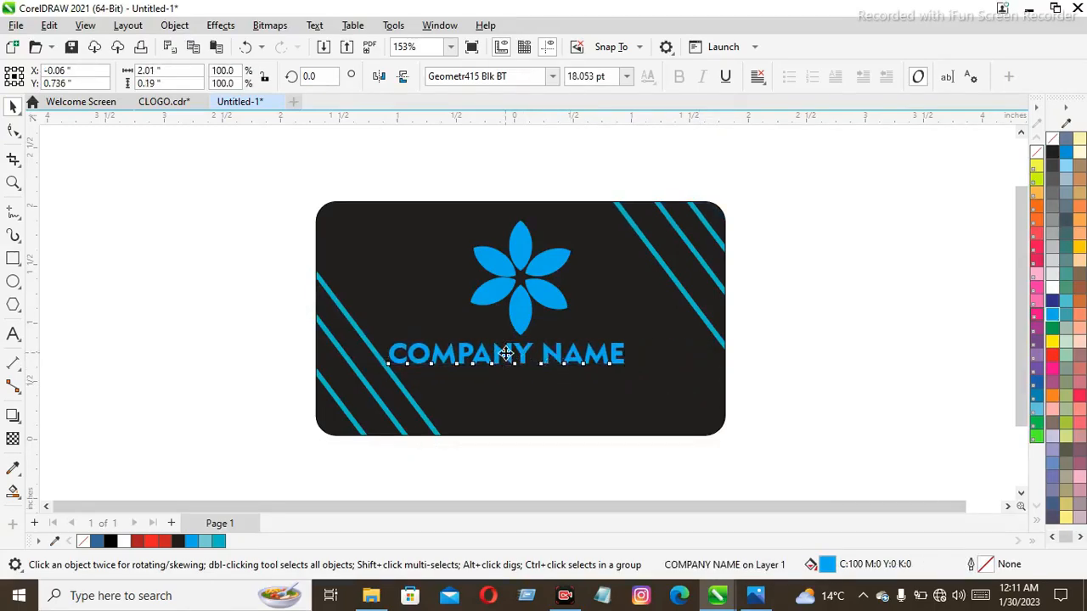
pyautogui.moveTo(506, 353); pyautogui.dragTo(526, 357)
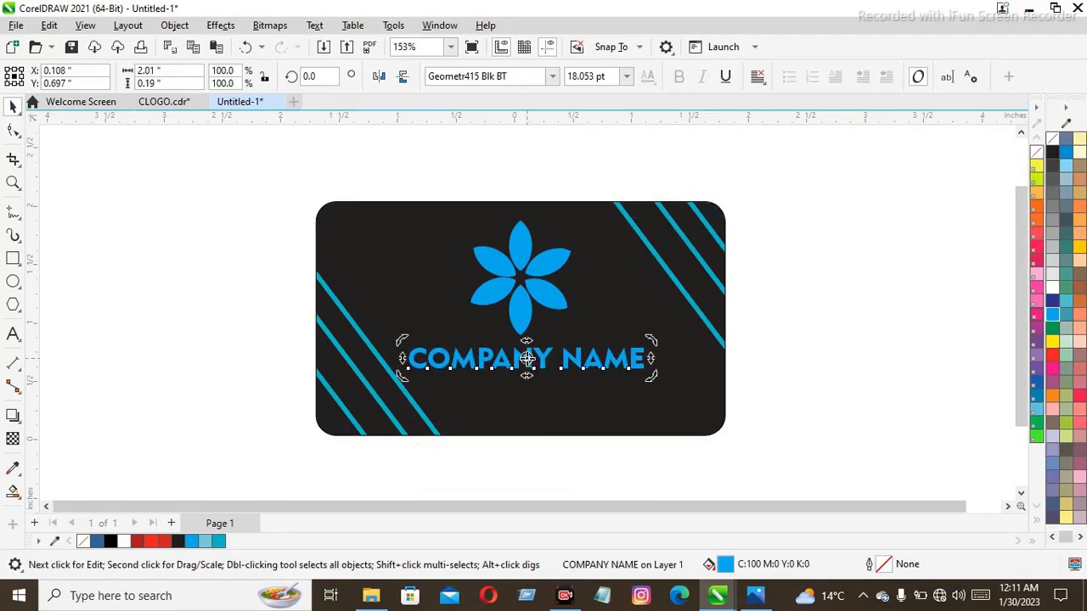
# Step: Centre the COMPANY NAME text horizontally on the flower logo above it
pyautogui.keyDown('shift'); pyautogui.click(521, 319); pyautogui.keyUp('shift')
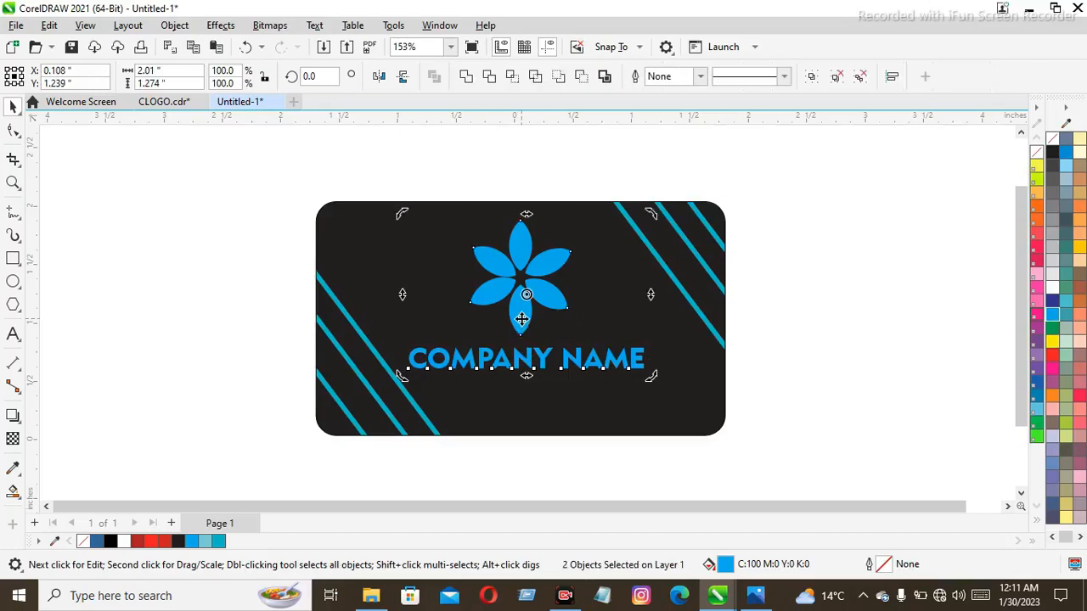
pyautogui.press('c')
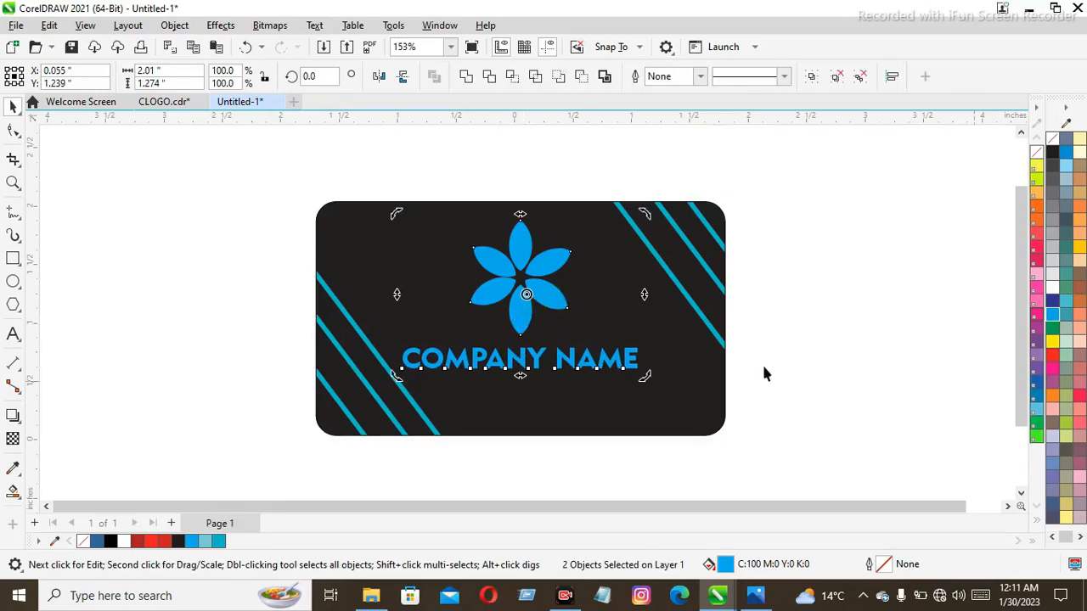
pyautogui.click(795, 326)
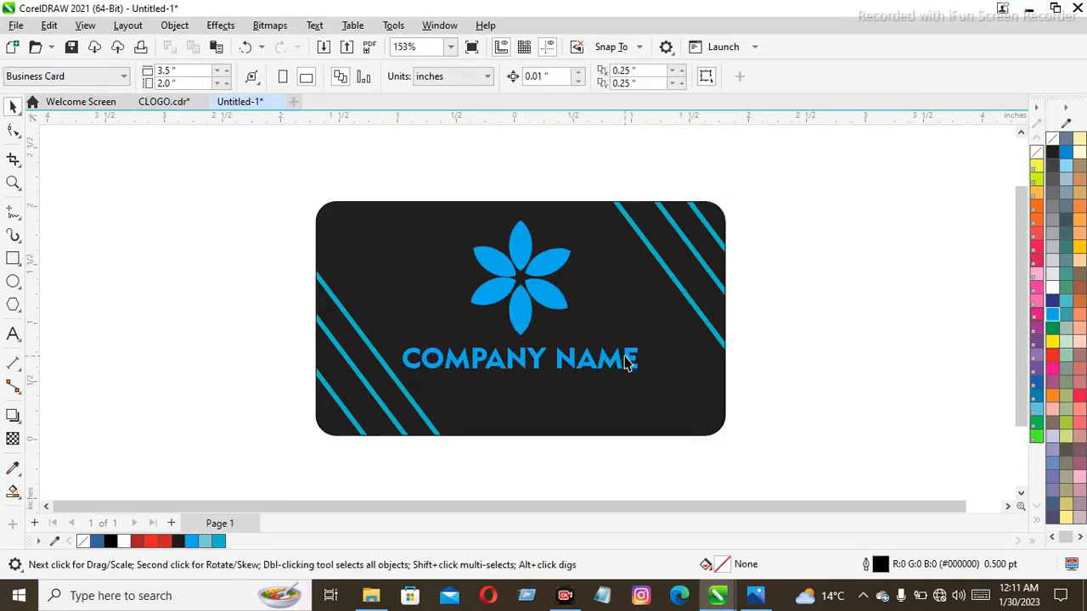
pyautogui.click(441, 235)
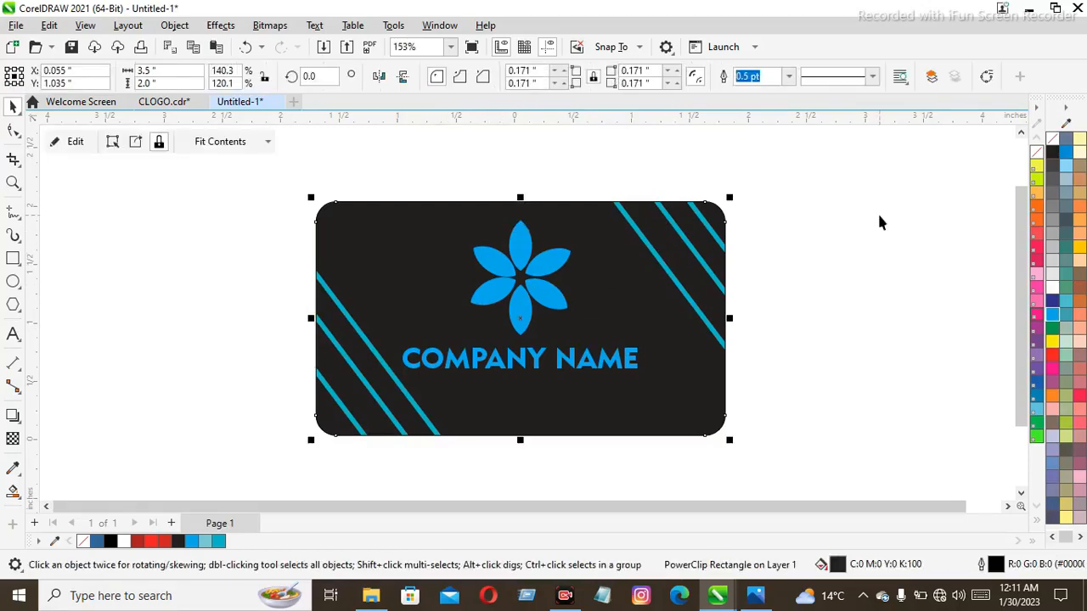
pyautogui.click(877, 212)
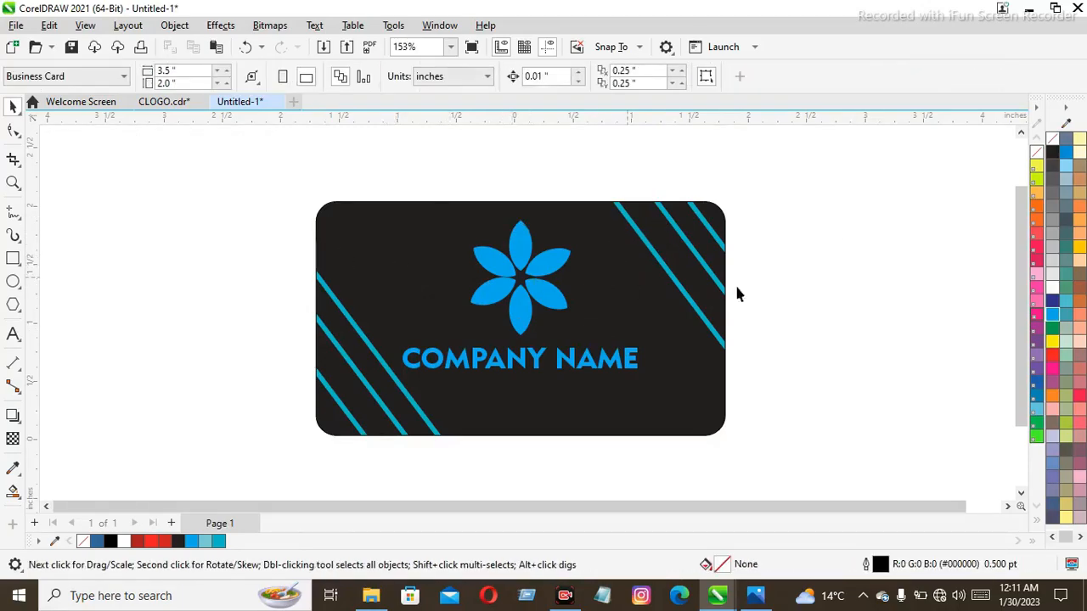
pyautogui.click(558, 262)
pyautogui.click(163, 186)
# Step: Group the card, flower logo and COMPANY NAME text, and duplicate the group to get two cards side by side
pyautogui.moveTo(237, 170); pyautogui.dragTo(958, 504)
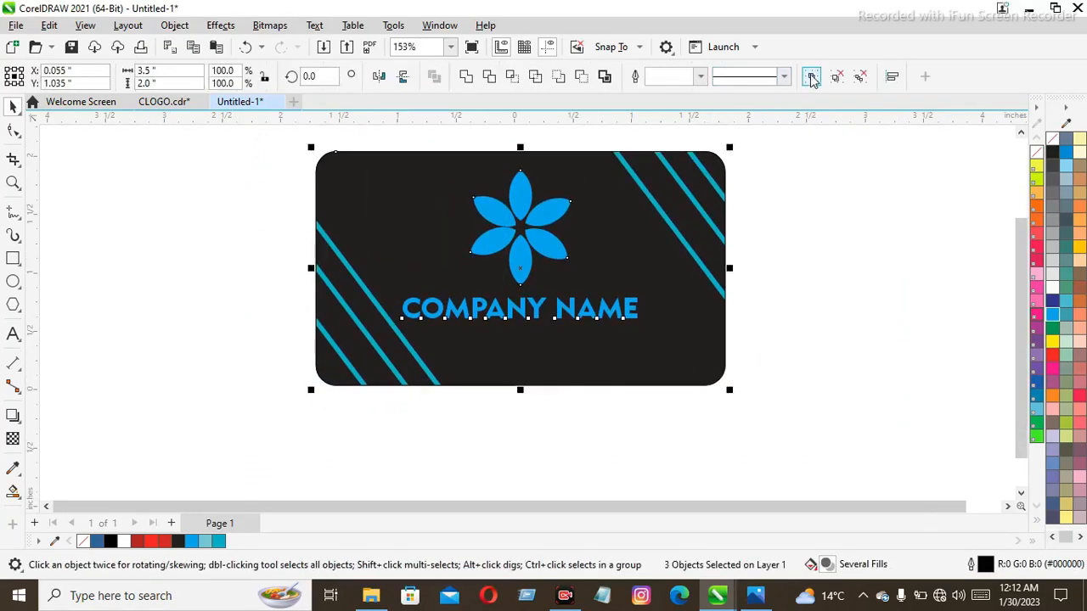
pyautogui.click(810, 77)
pyautogui.scroll(-1, 727, 246)
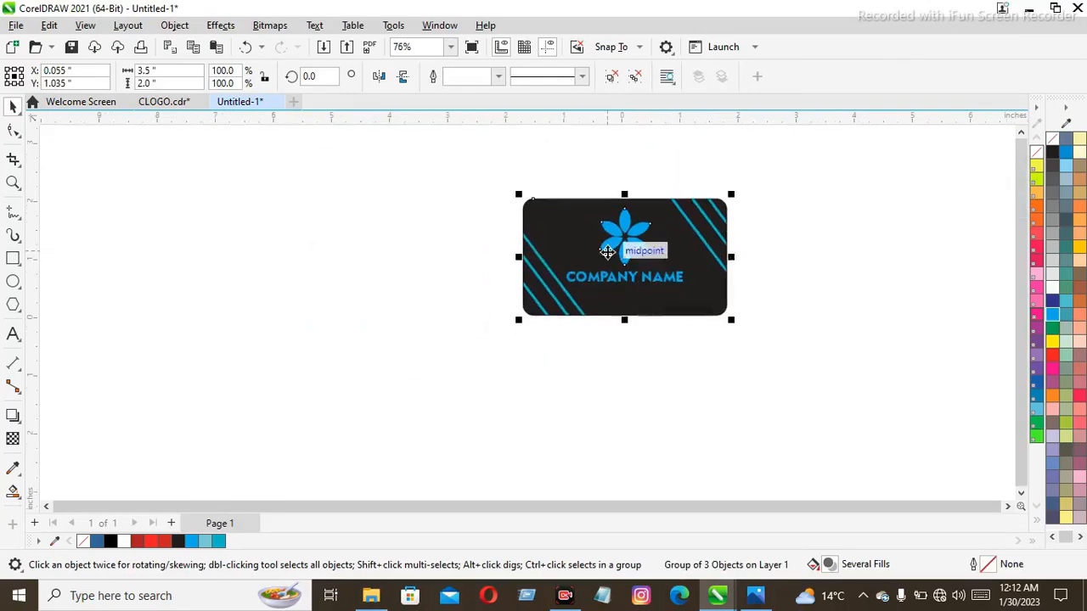
pyautogui.moveTo(632, 248); pyautogui.dragTo(659, 263)
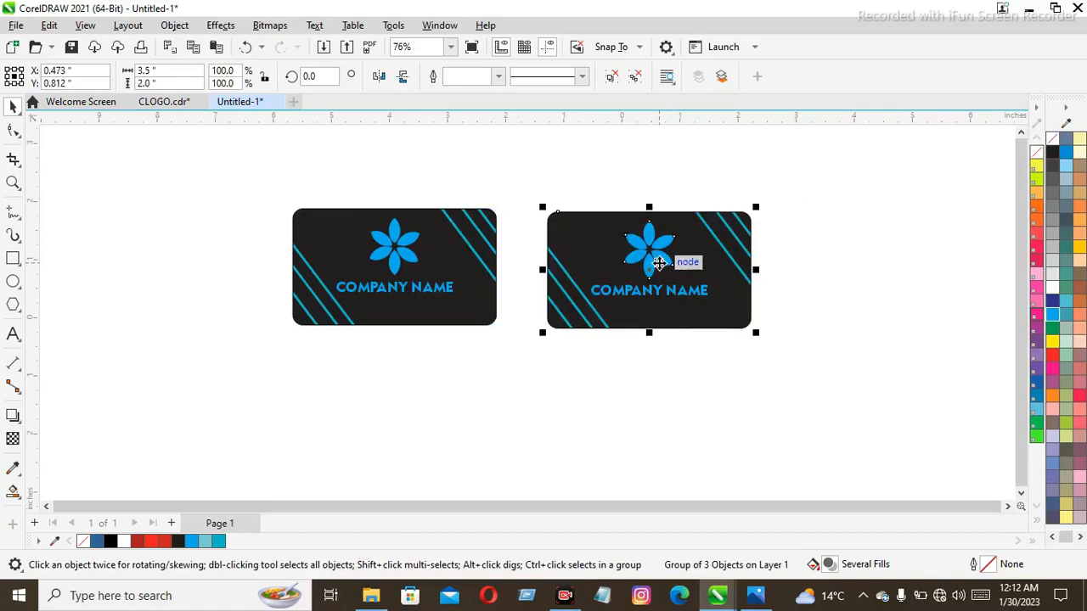
# Step: Ungroup the right card completely and delete the lower-left group of three teal stripes from inside its PowerClip
pyautogui.click(635, 77)
pyautogui.click(563, 294)
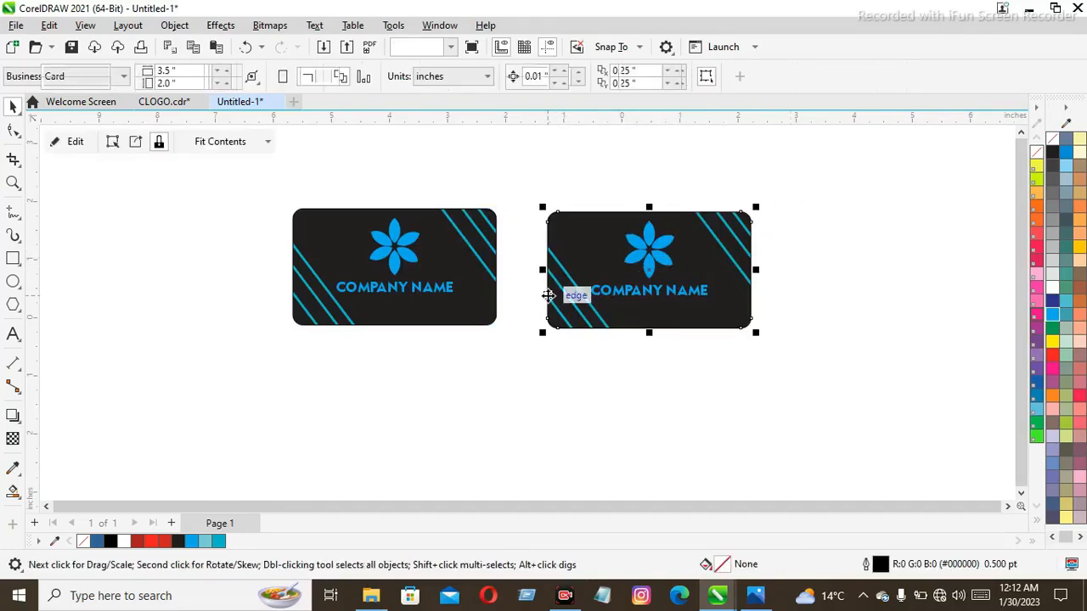
pyautogui.click(270, 230)
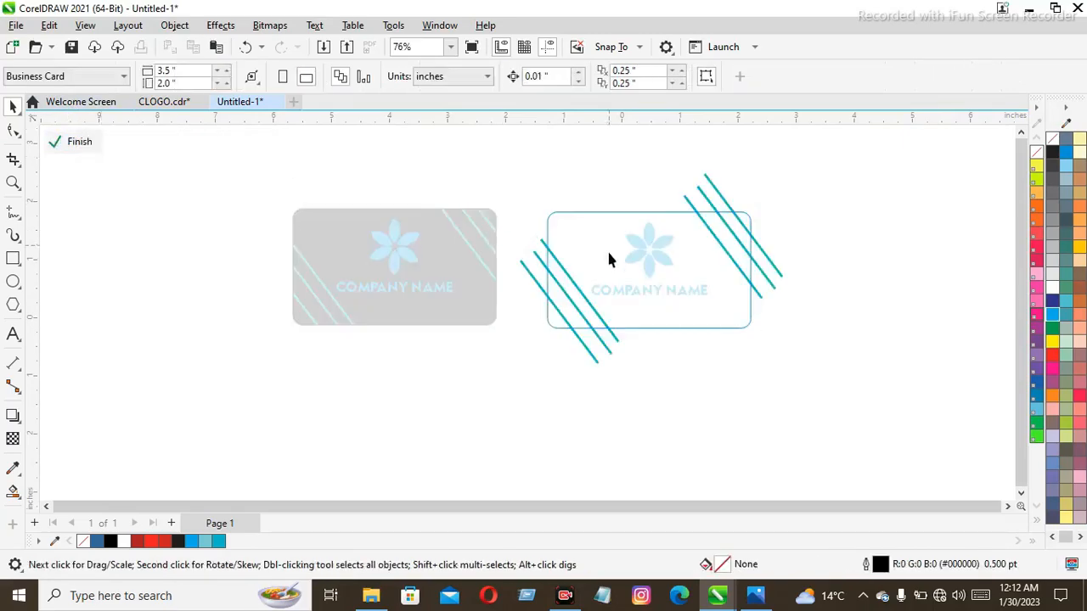
pyautogui.click(579, 293)
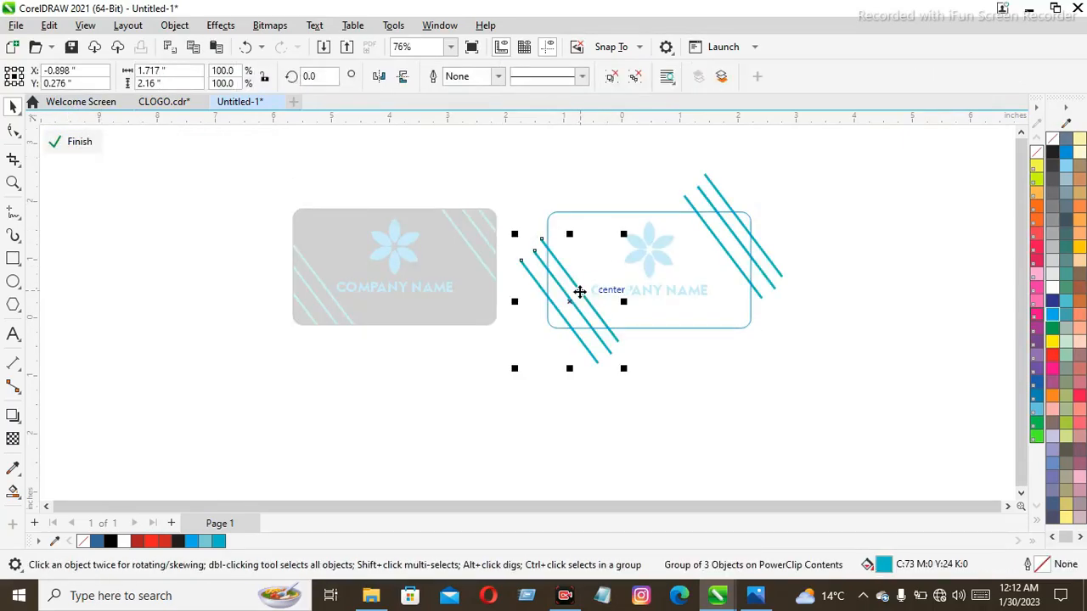
pyautogui.press('Delete')
pyautogui.click(76, 142)
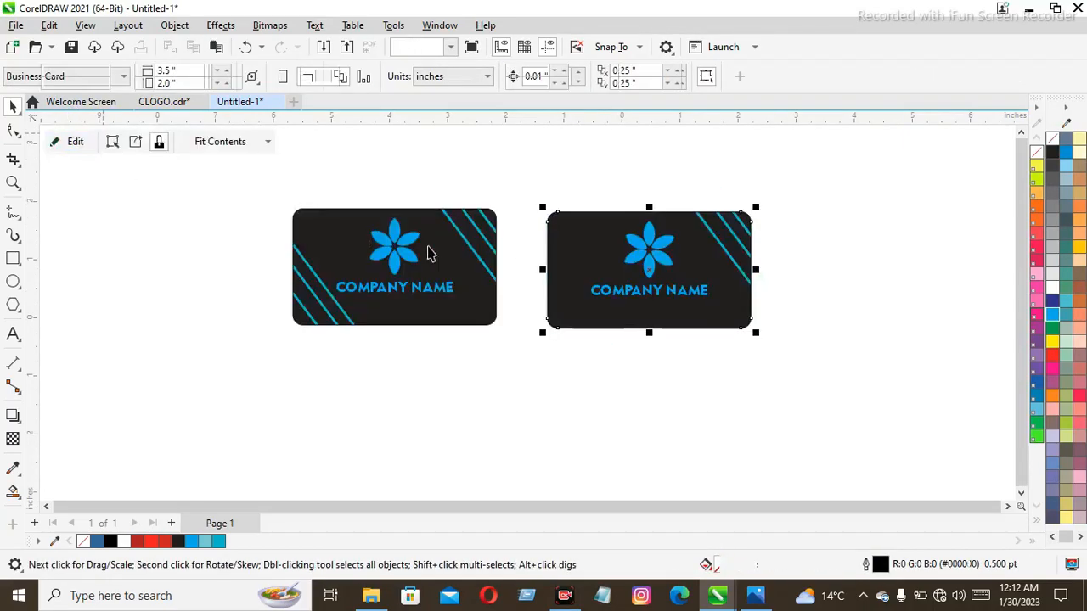
# Step: Delete the flower logo and the COMPANY NAME text from the right card
pyautogui.click(858, 283)
pyautogui.click(629, 257)
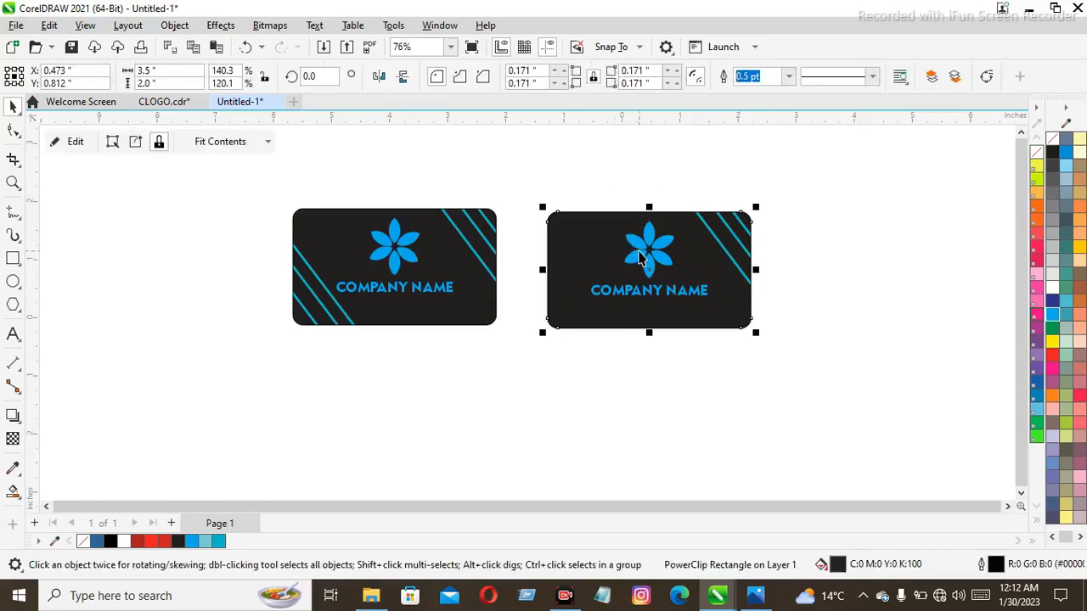
pyautogui.keyDown('ctrl'); pyautogui.click(652, 253); pyautogui.keyUp('ctrl')
pyautogui.click(793, 248)
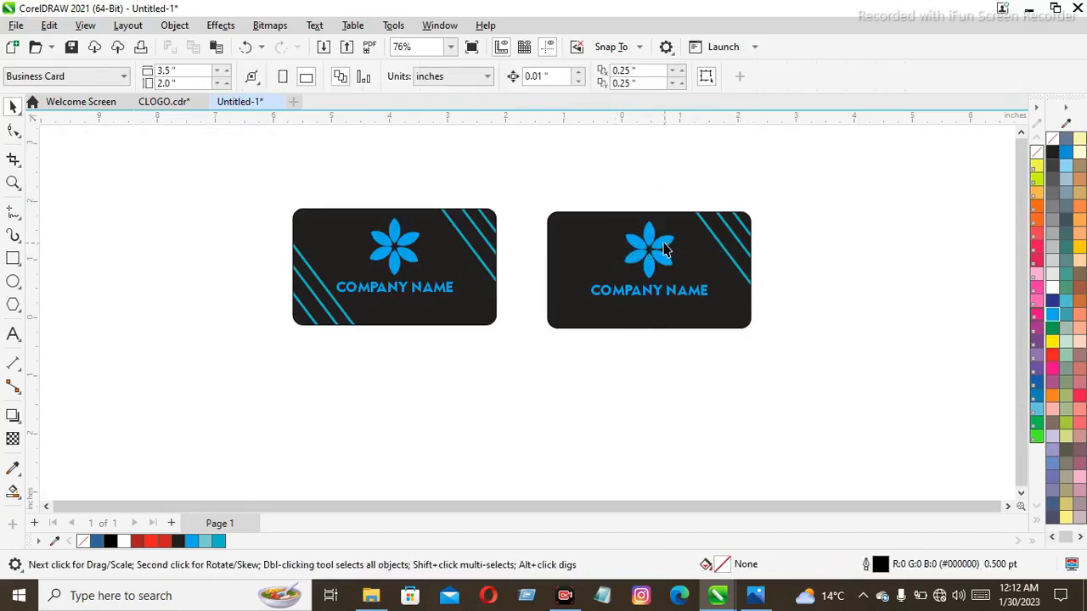
pyautogui.moveTo(600, 190); pyautogui.dragTo(689, 311)
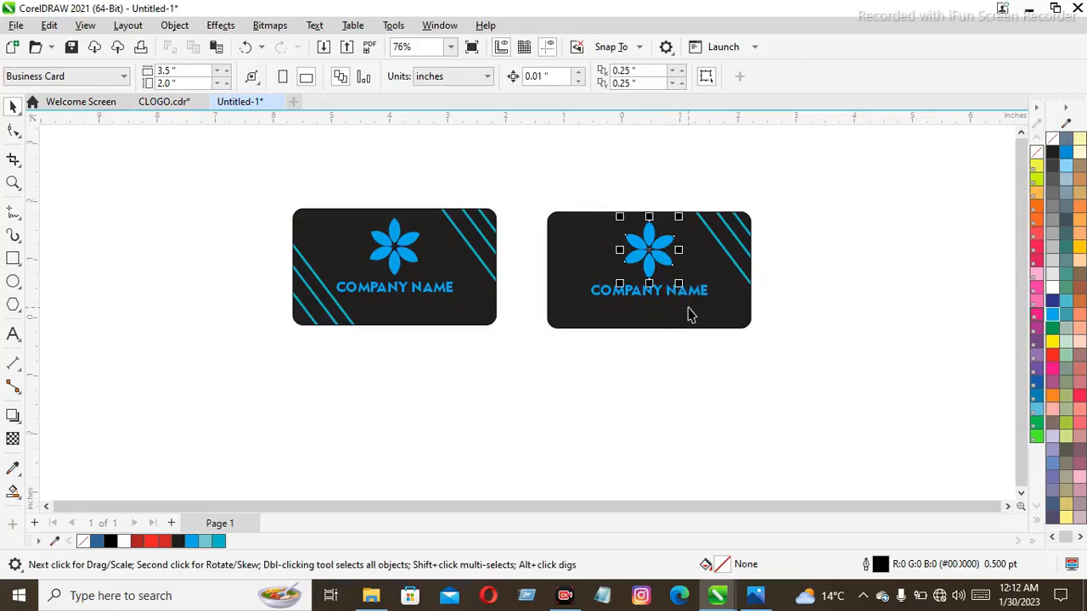
pyautogui.press('Delete')
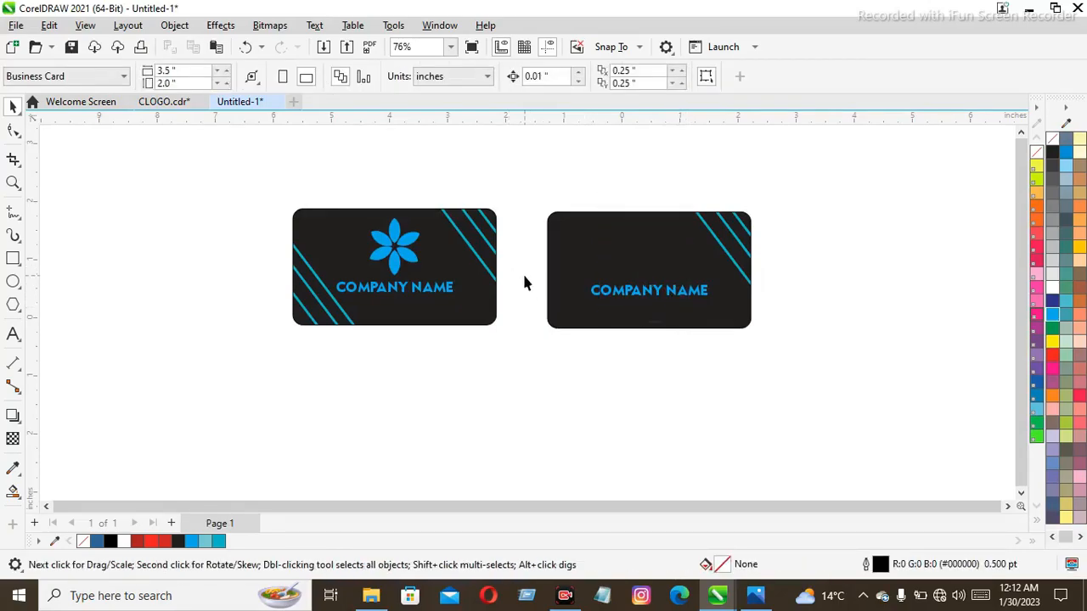
pyautogui.moveTo(523, 277); pyautogui.dragTo(728, 315)
pyautogui.press('Delete')
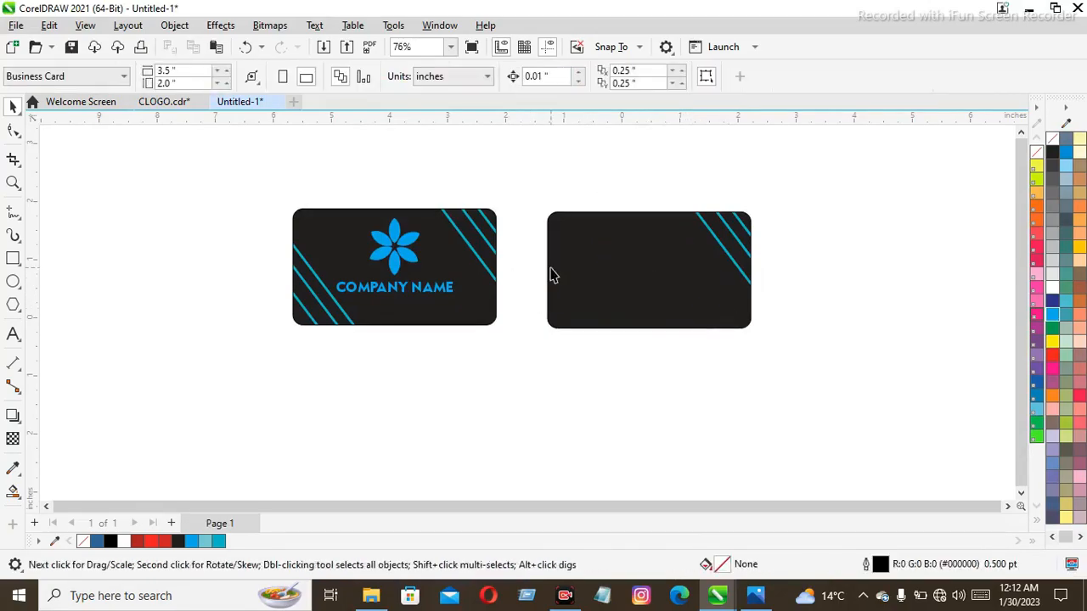
pyautogui.click(550, 270)
pyautogui.click(537, 263)
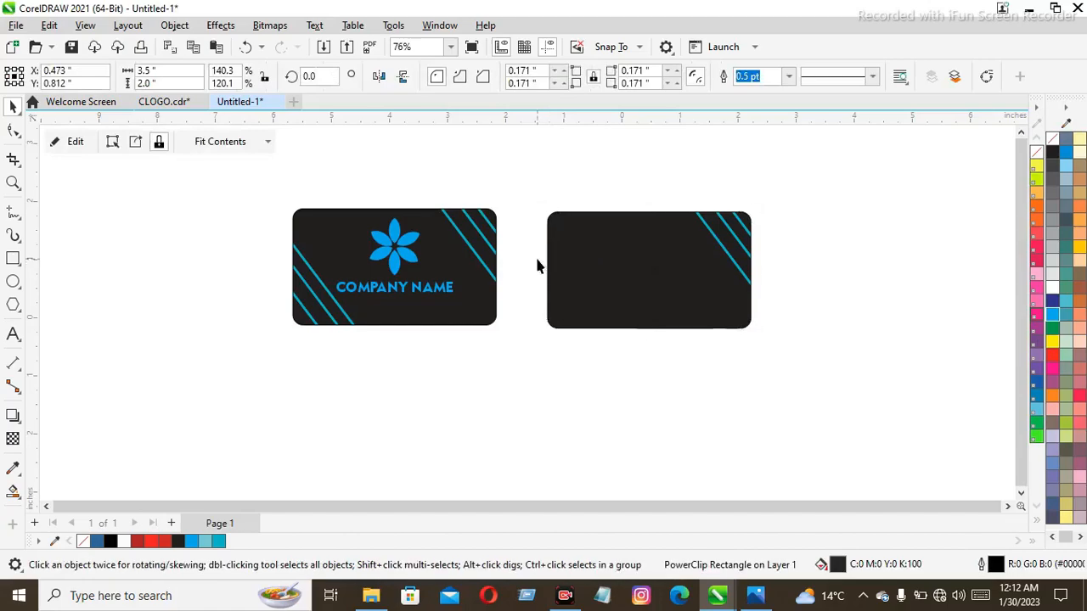
# Step: Ungroup the left card completely and group the six petals of its flower logo
pyautogui.click(410, 243)
pyautogui.click(584, 126)
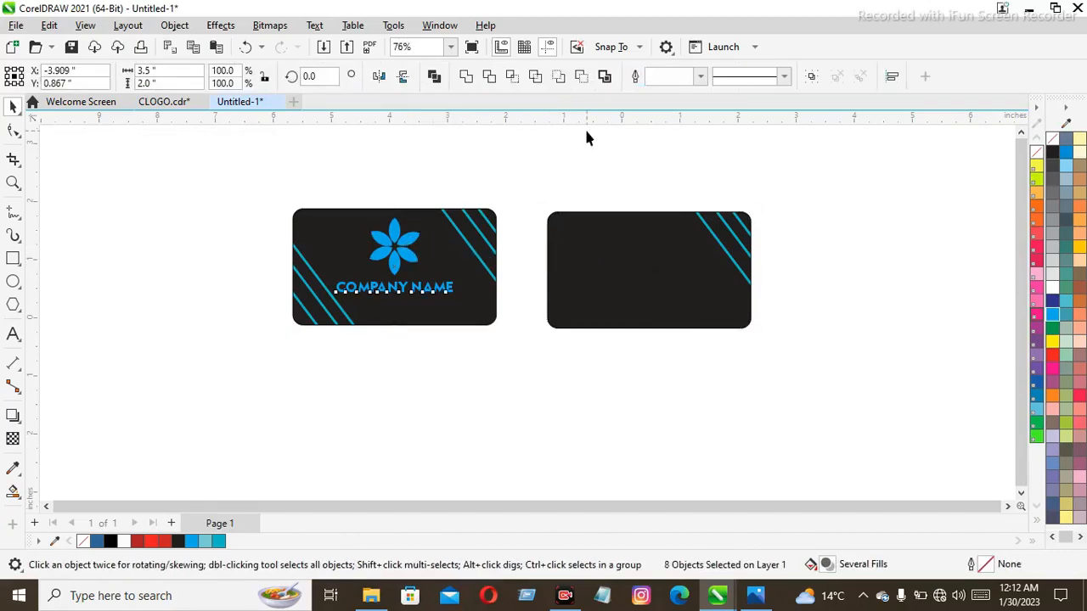
pyautogui.click(392, 243)
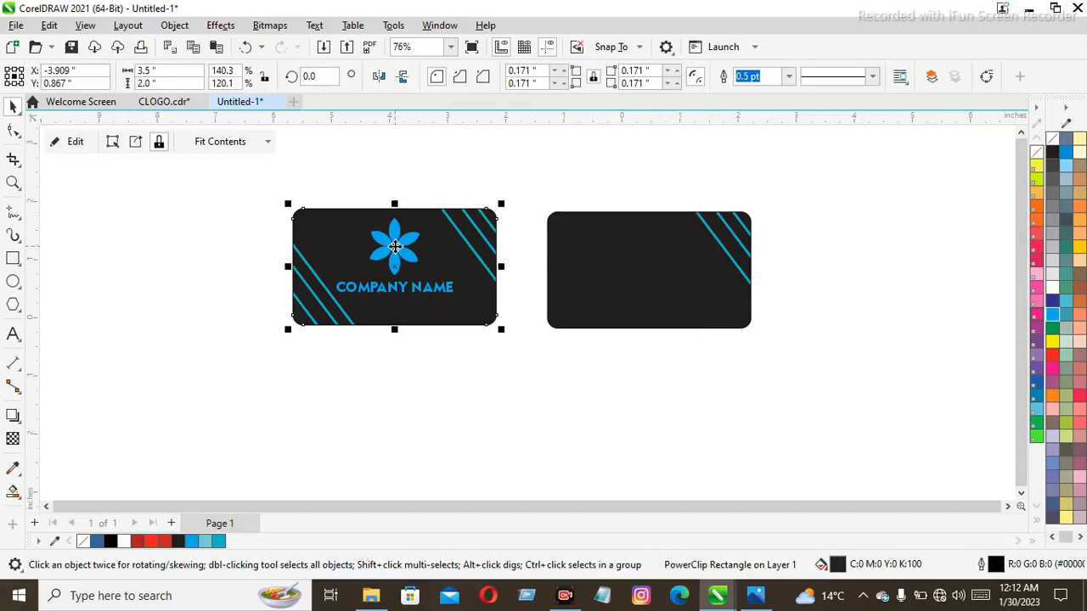
pyautogui.click(426, 175)
pyautogui.click(401, 259)
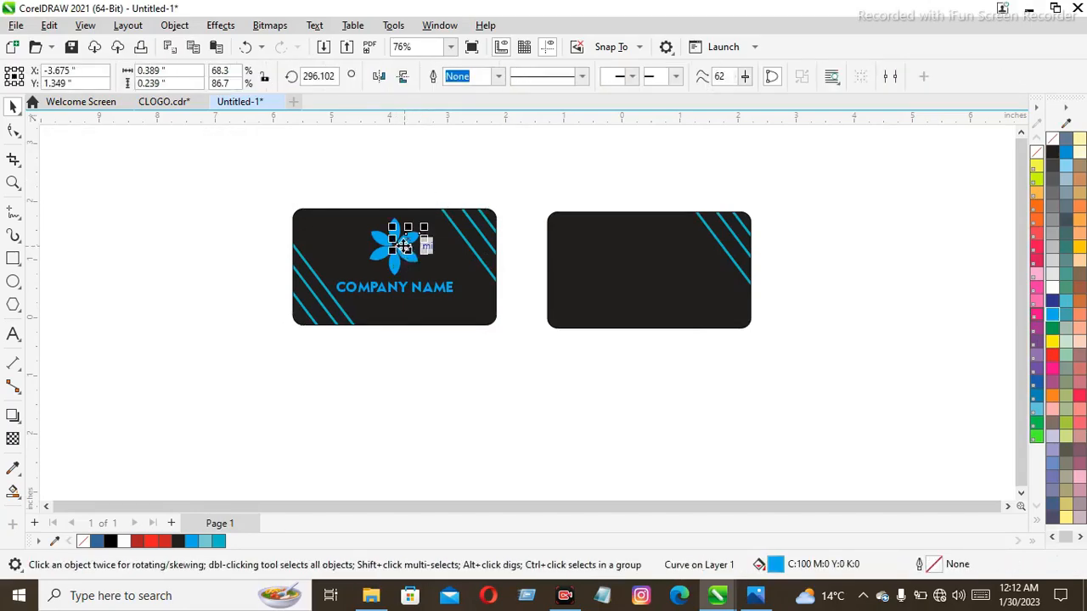
pyautogui.click(451, 176)
pyautogui.moveTo(347, 198); pyautogui.dragTo(437, 288)
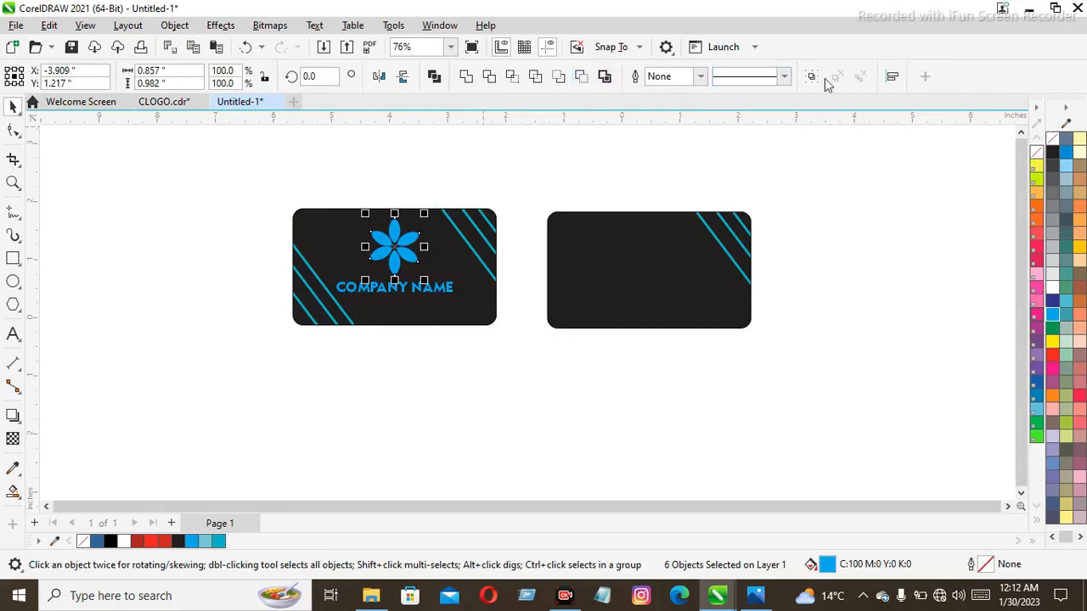
pyautogui.click(811, 76)
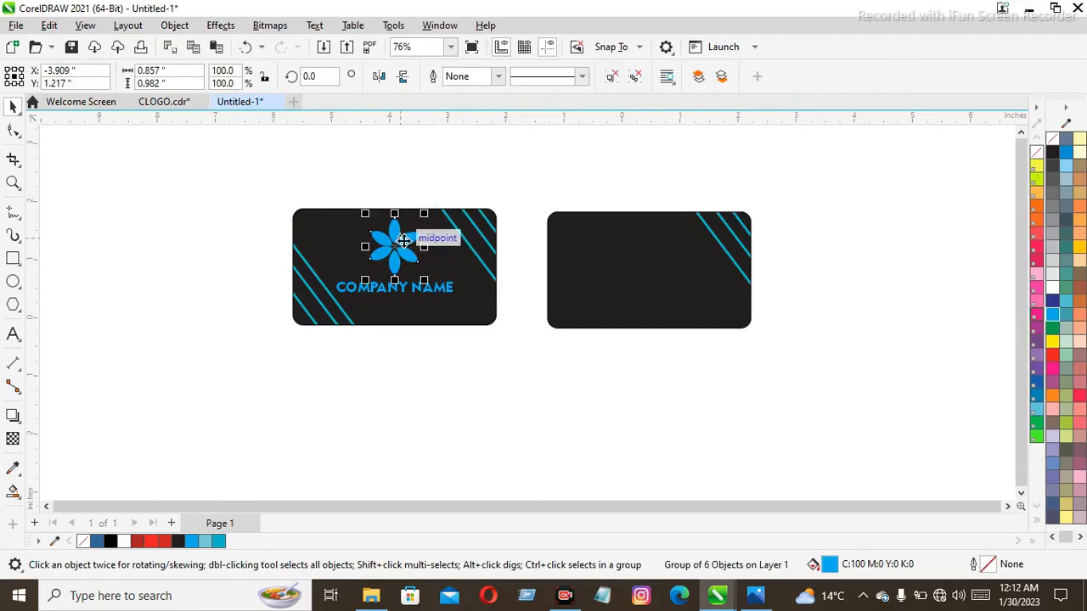
# Step: Place a copy of the left card's grouped flower logo in the upper-left corner of the right card, in front of it
pyautogui.moveTo(395, 243); pyautogui.dragTo(578, 241)
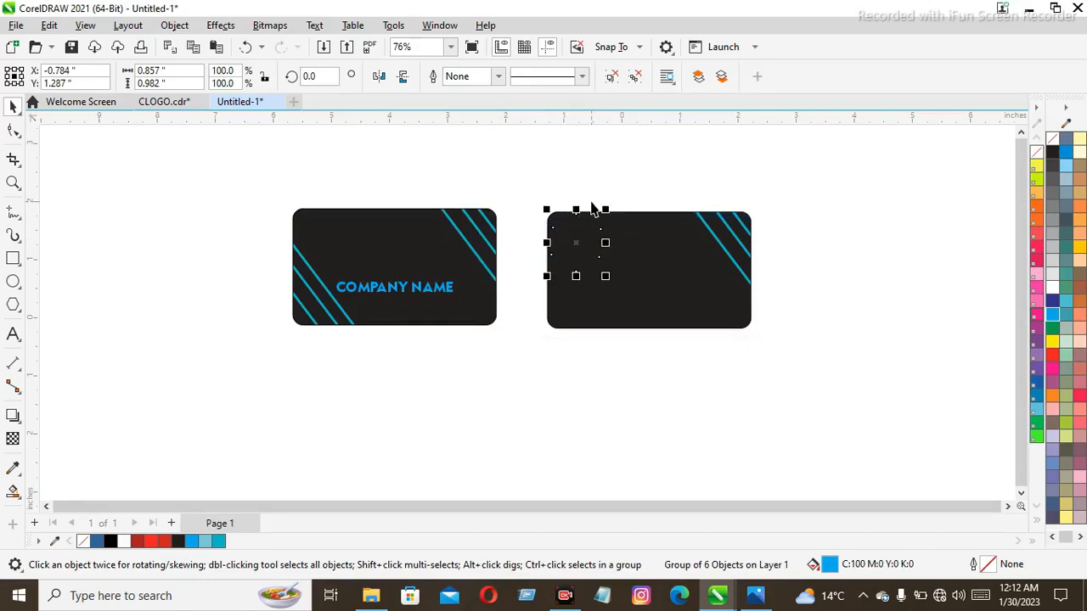
pyautogui.hotkey('ctrl', 'z')
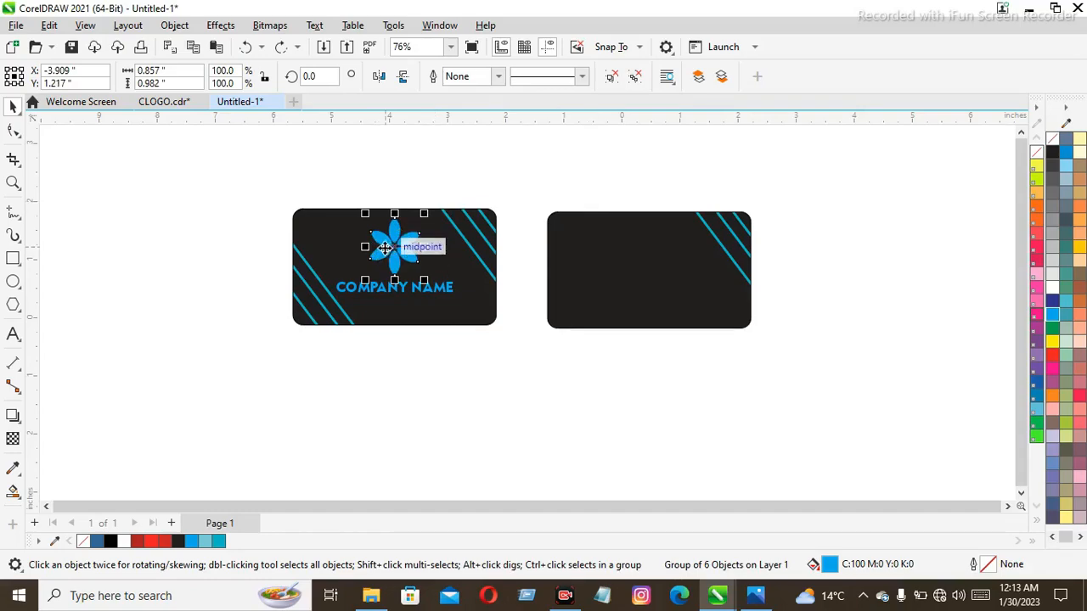
pyautogui.moveTo(393, 246); pyautogui.dragTo(581, 242)
pyautogui.click(703, 163)
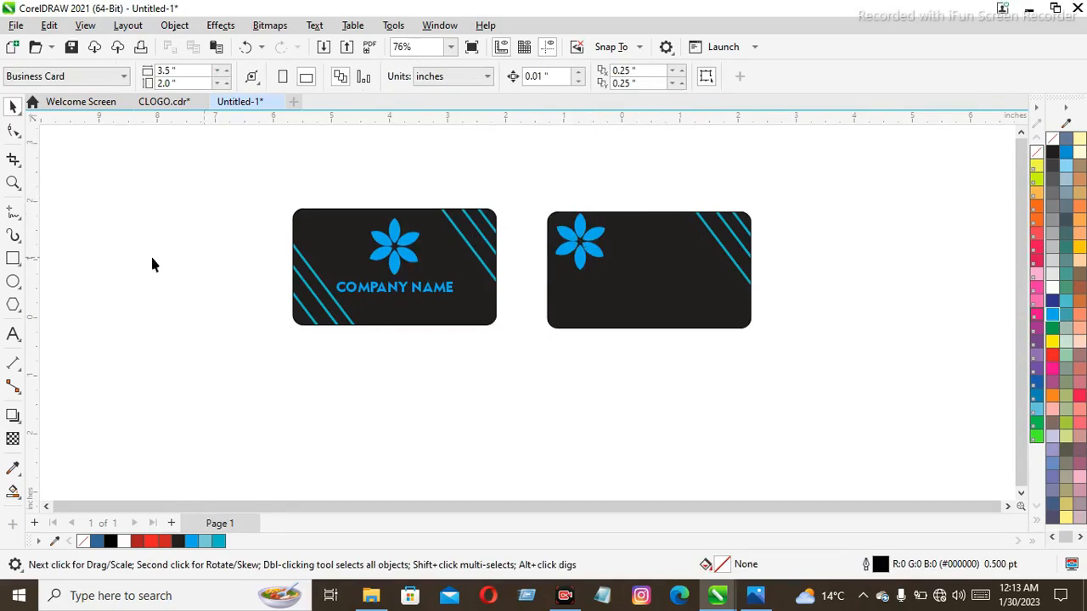
# Step: Add the artistic text "CONTECT #" below the left card
pyautogui.click(13, 336)
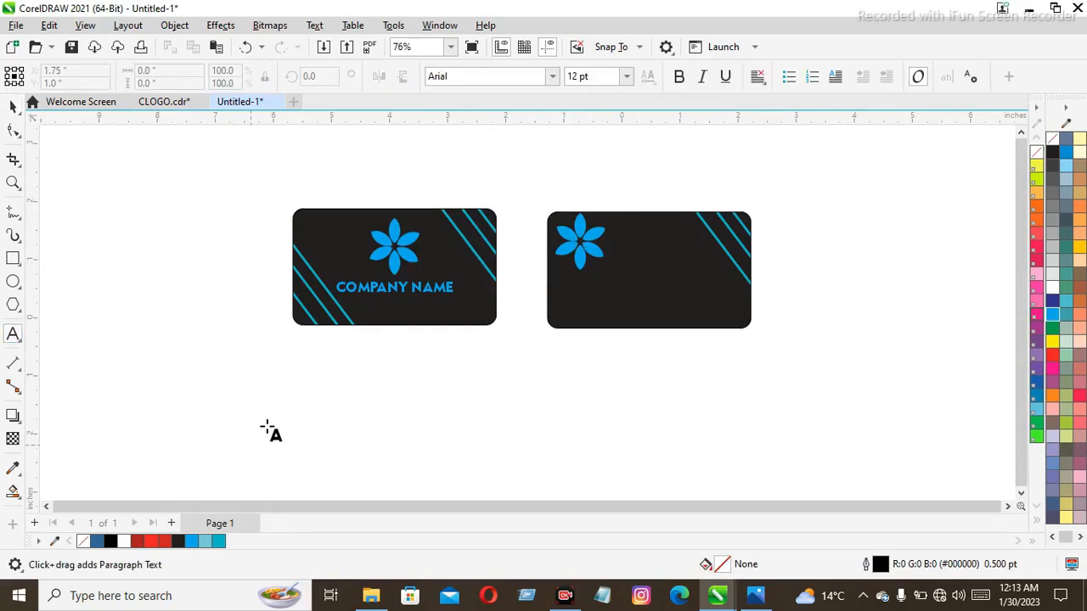
pyautogui.click(291, 406)
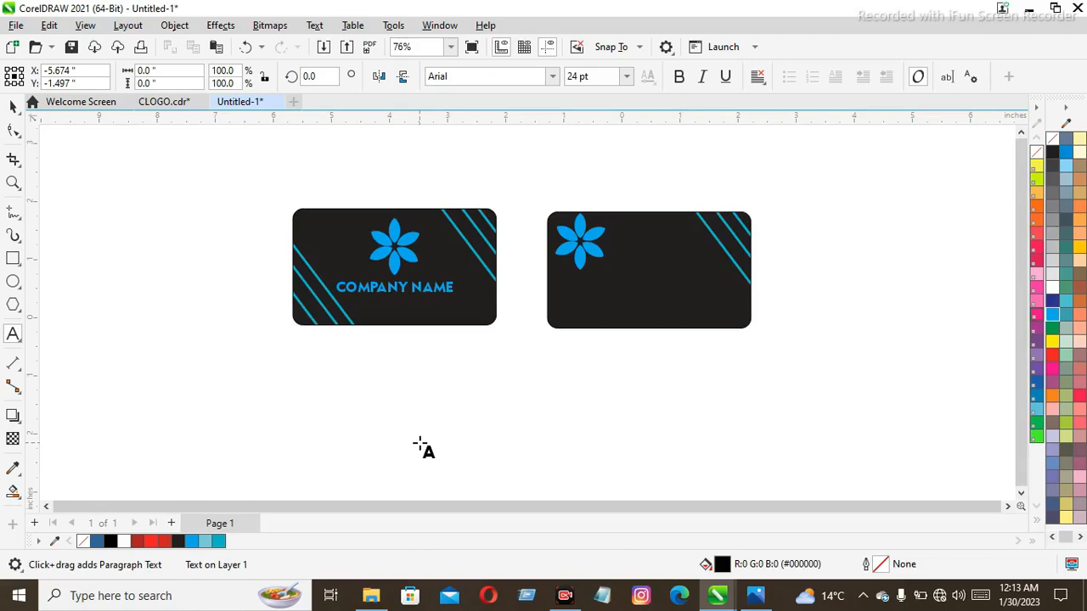
pyautogui.write('CONTECT #')
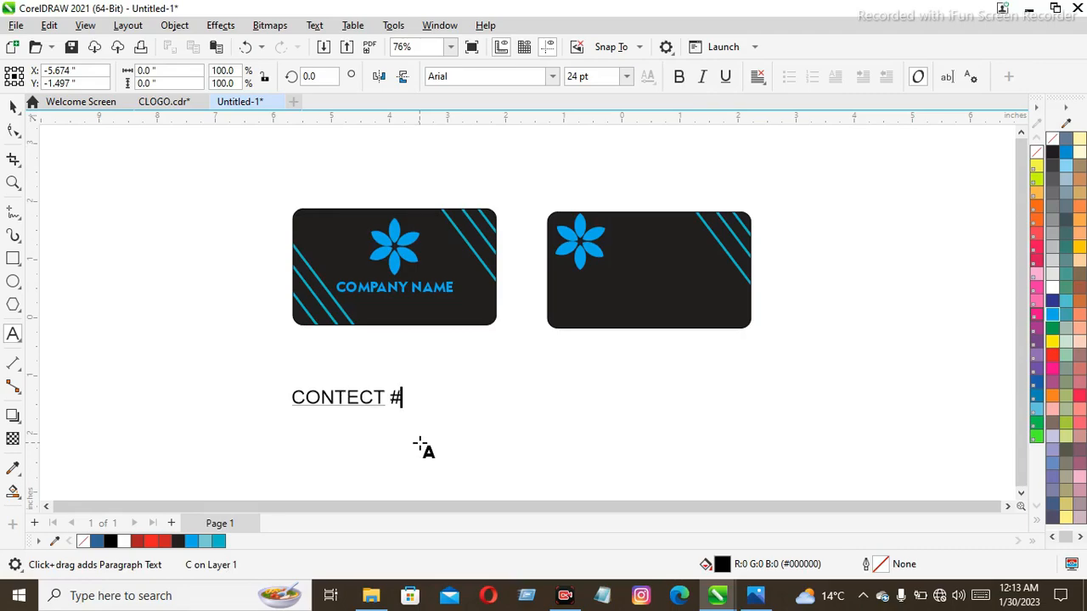
pyautogui.press('Escape')
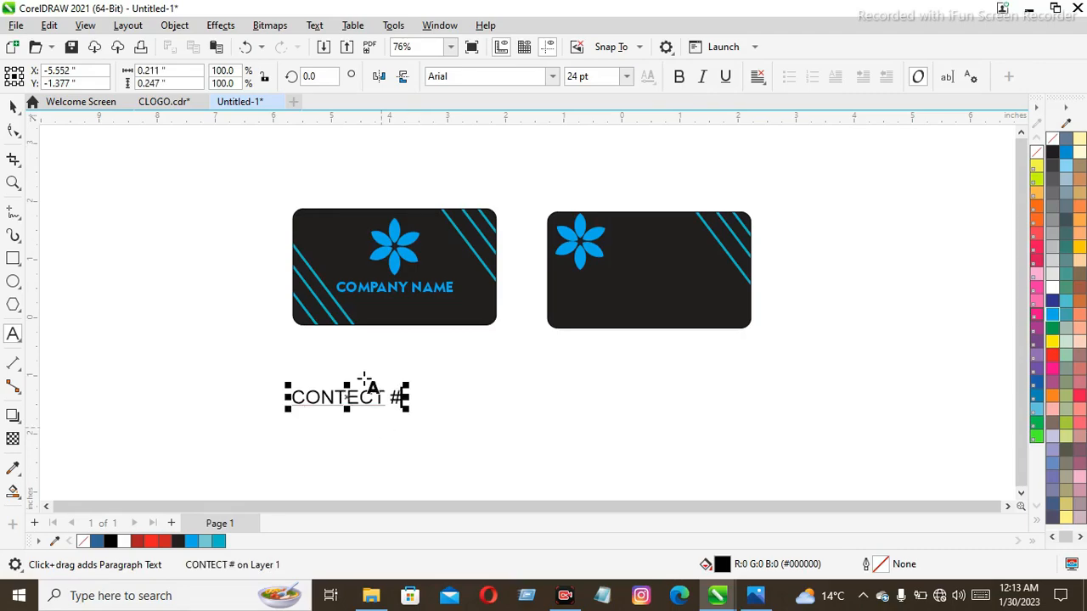
pyautogui.click(10, 108)
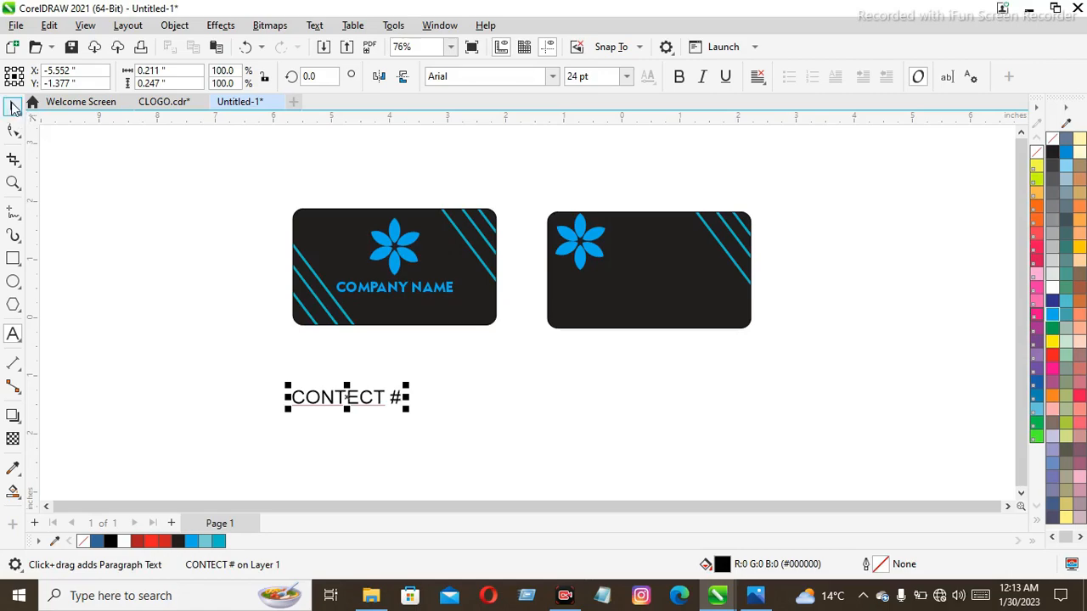
# Step: Set the CONTECT # text to Segoe UI Black italic and colour it cyan (C:100 M:0 Y:0 K:0)
pyautogui.click(552, 76)
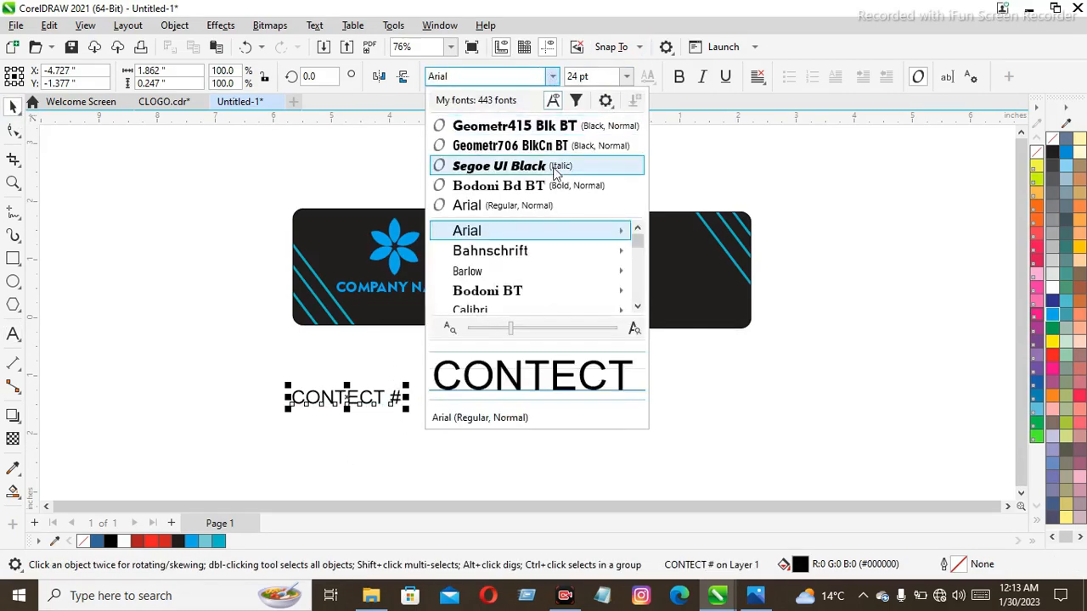
pyautogui.click(558, 164)
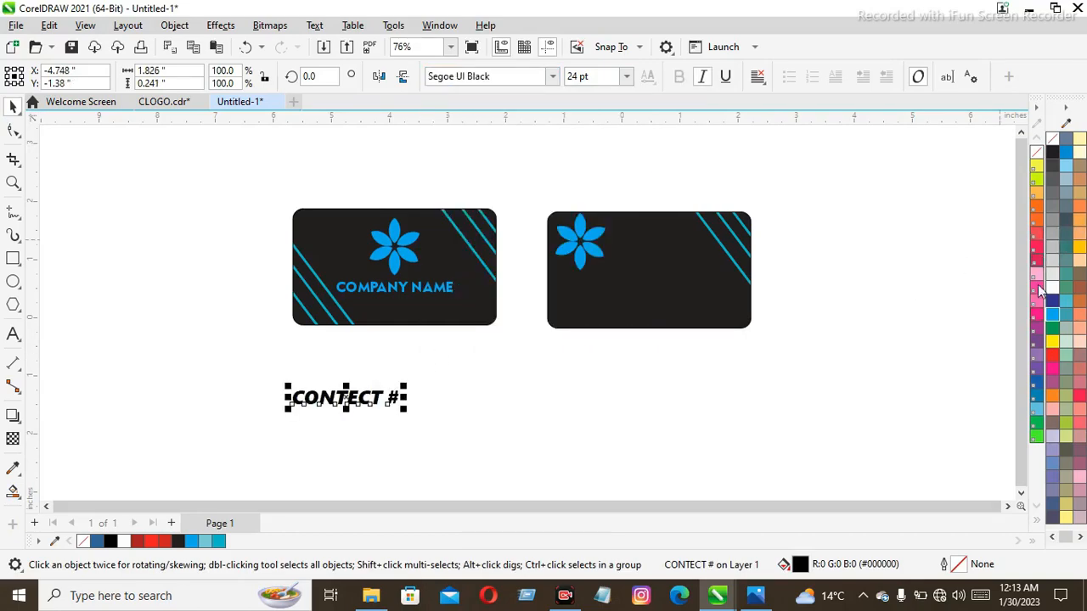
pyautogui.click(1052, 316)
# Step: Place the CONTECT # text in the lower-left corner of the right card and set its font size to 14 pt
pyautogui.moveTo(335, 418); pyautogui.dragTo(649, 328)
pyautogui.scroll(2, 598, 246)
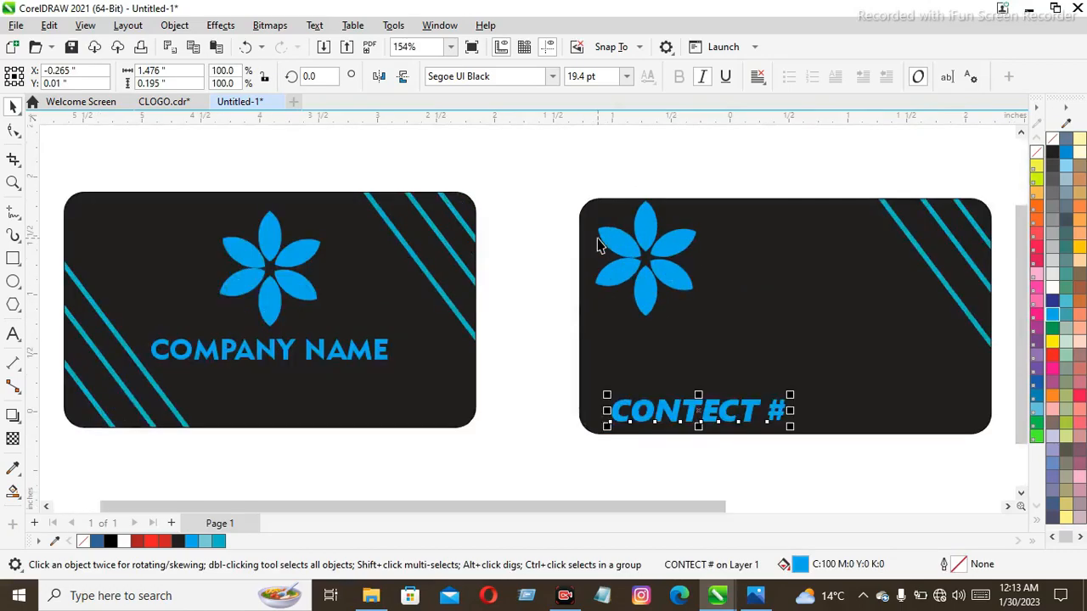
pyautogui.click(626, 75)
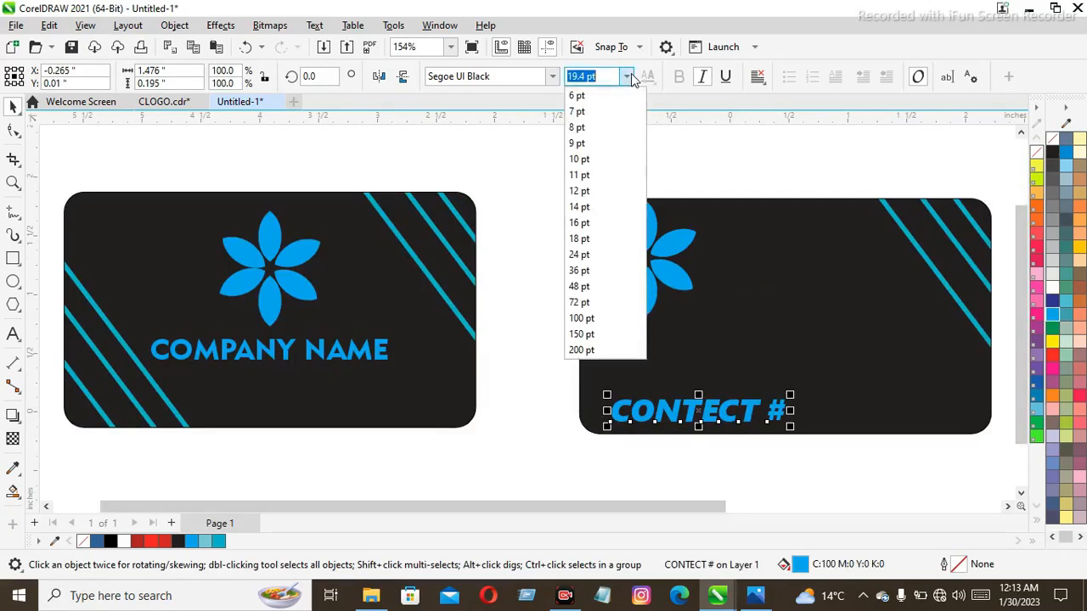
pyautogui.click(622, 206)
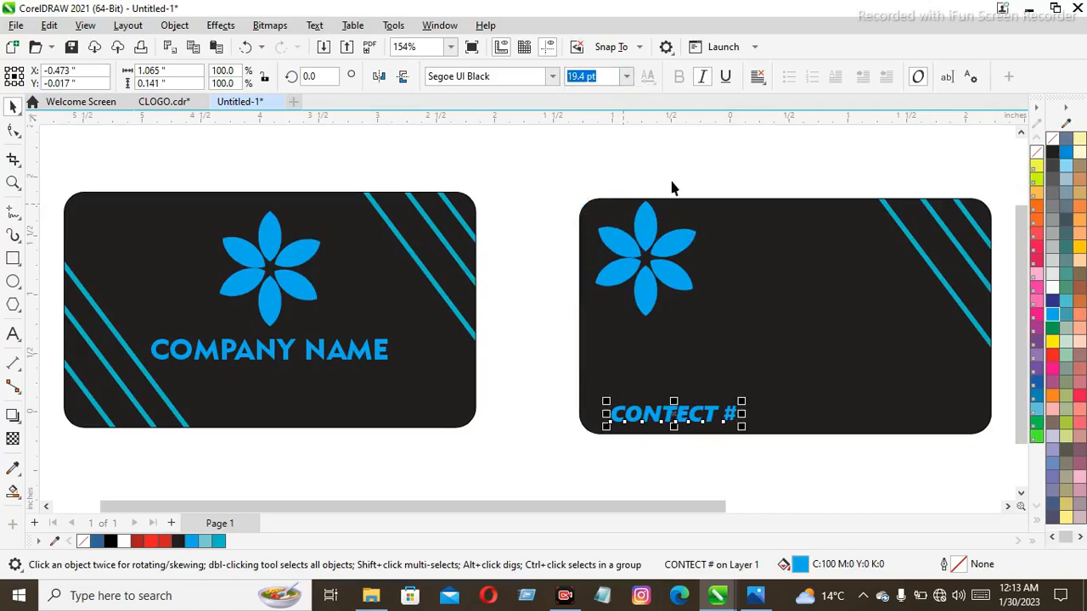
# Step: Place two copies of the COMPANY NAME text on the right card, one in the middle and one beside CONTECT #
pyautogui.click(370, 365)
pyautogui.keyDown('ctrl'); pyautogui.click(368, 364); pyautogui.keyUp('ctrl')
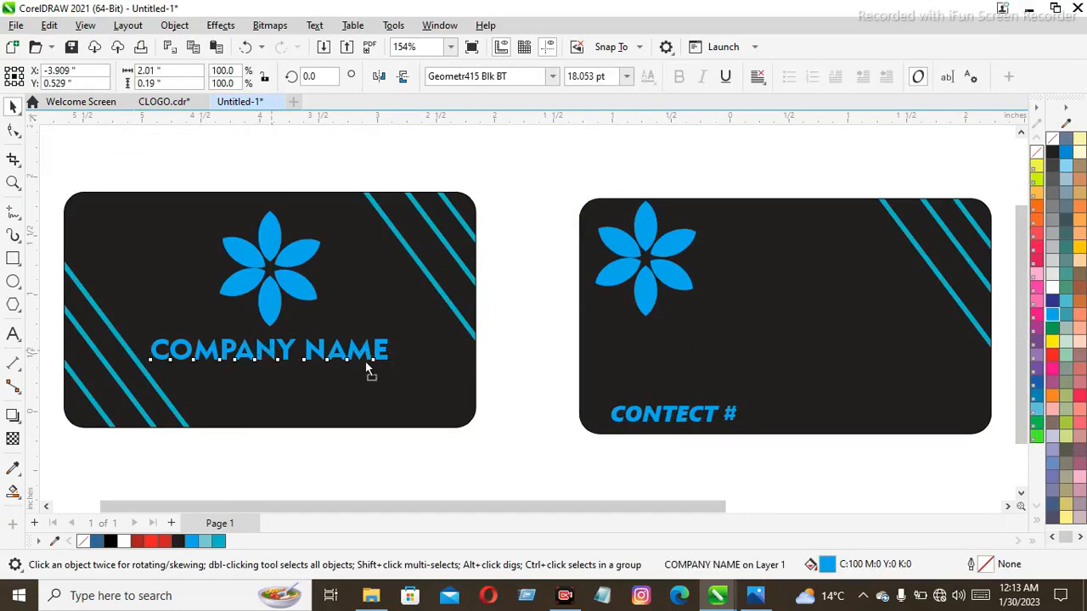
pyautogui.moveTo(367, 365); pyautogui.dragTo(865, 421)
# Step: Replace the COMPANY NAME copy beside CONTECT # with the contact phone number
pyautogui.doubleClick(918, 416)
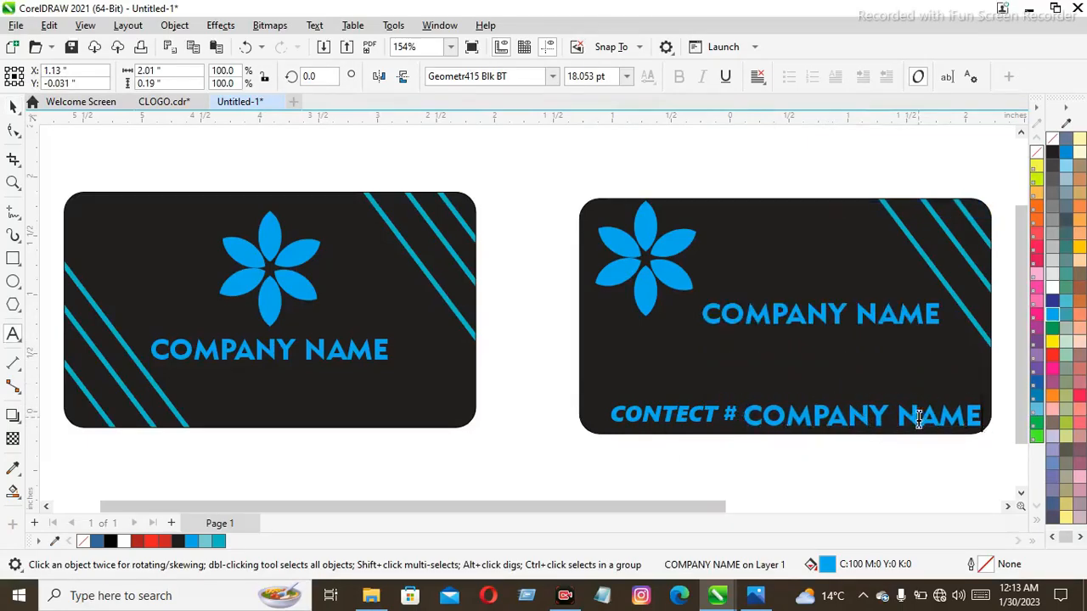
pyautogui.press('BackSpace')
pyautogui.press('BackSpace')
pyautogui.press('BackSpace')
pyautogui.press('BackSpace')
pyautogui.press('BackSpace')
pyautogui.press('BackSpace')
pyautogui.press('BackSpace')
pyautogui.press('BackSpace')
pyautogui.press('BackSpace')
pyautogui.press('BackSpace')
pyautogui.press('BackSpace')
pyautogui.press('BackSpace')
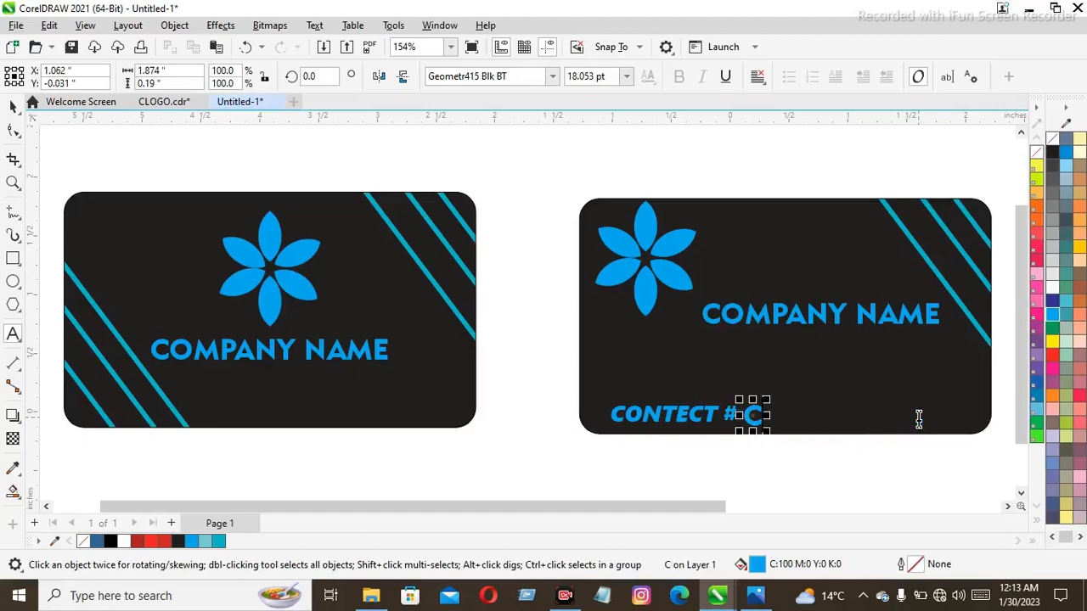
pyautogui.write('123')
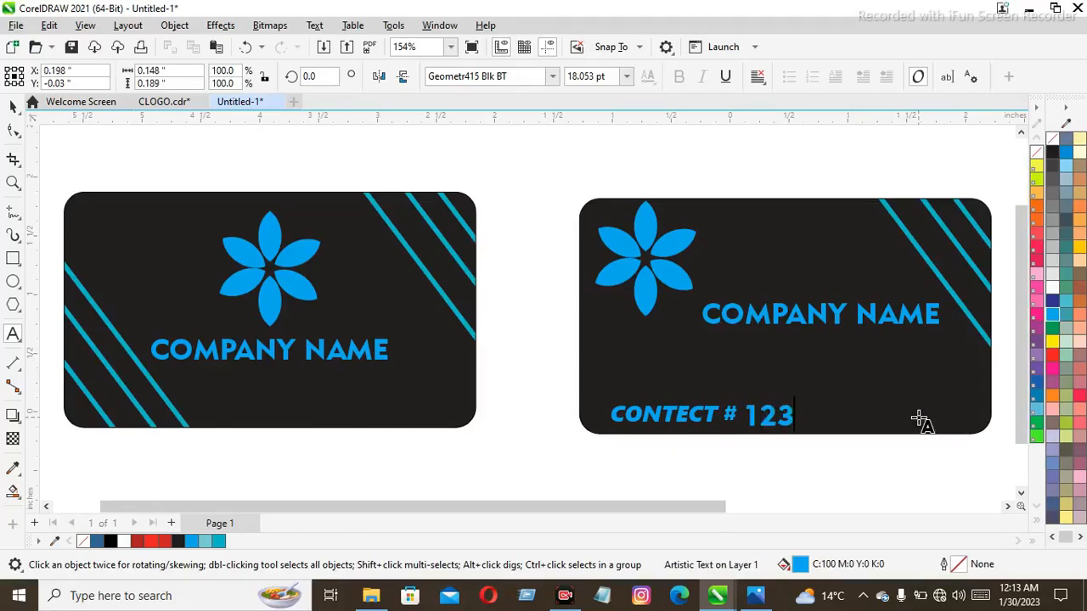
pyautogui.write('45678901')
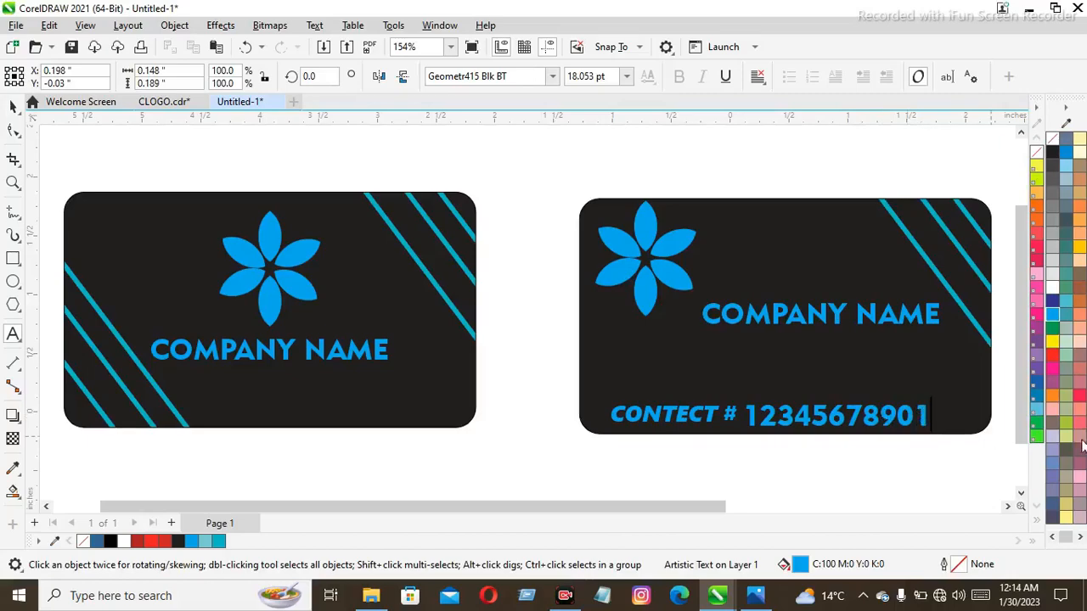
pyautogui.press('Escape')
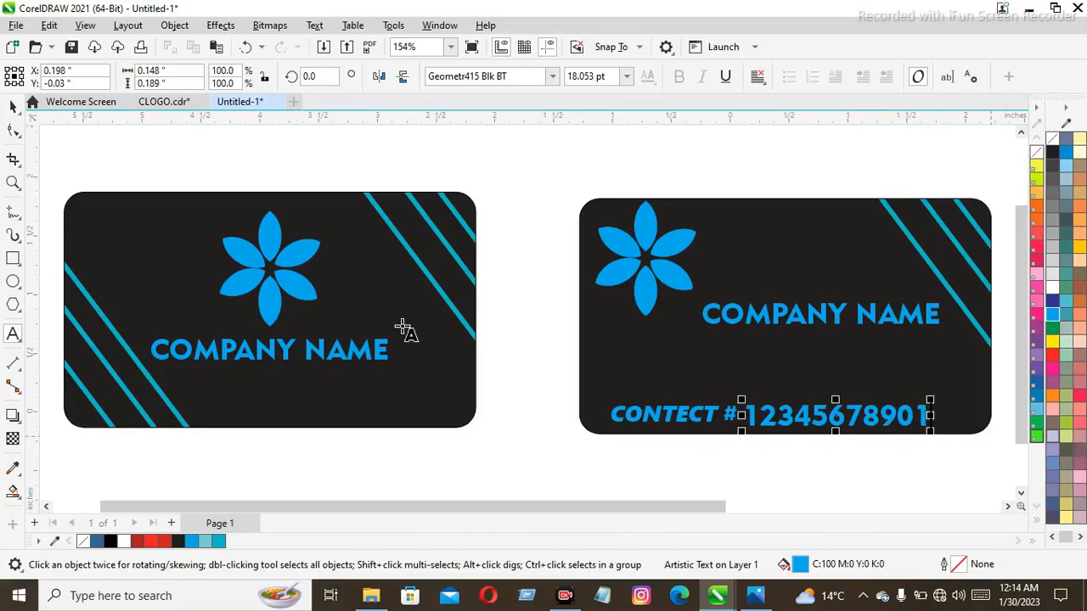
# Step: Nudge the phone number slightly to the right, away from the CONTECT # text, and deselect everything
pyautogui.click(13, 107)
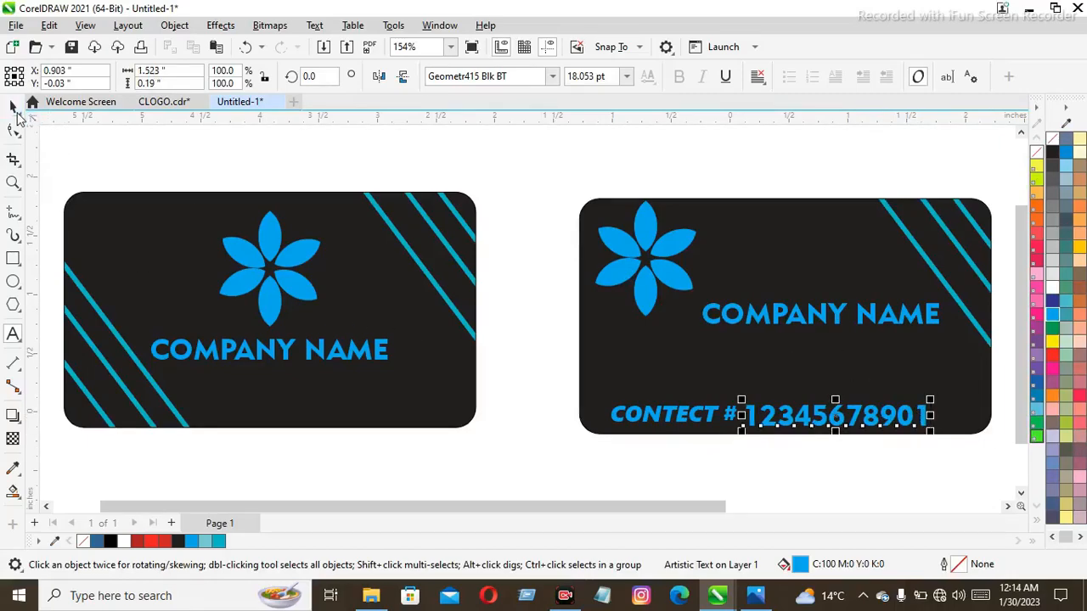
pyautogui.press('Right')
pyautogui.press('Right')
pyautogui.press('Right')
pyautogui.press('Right')
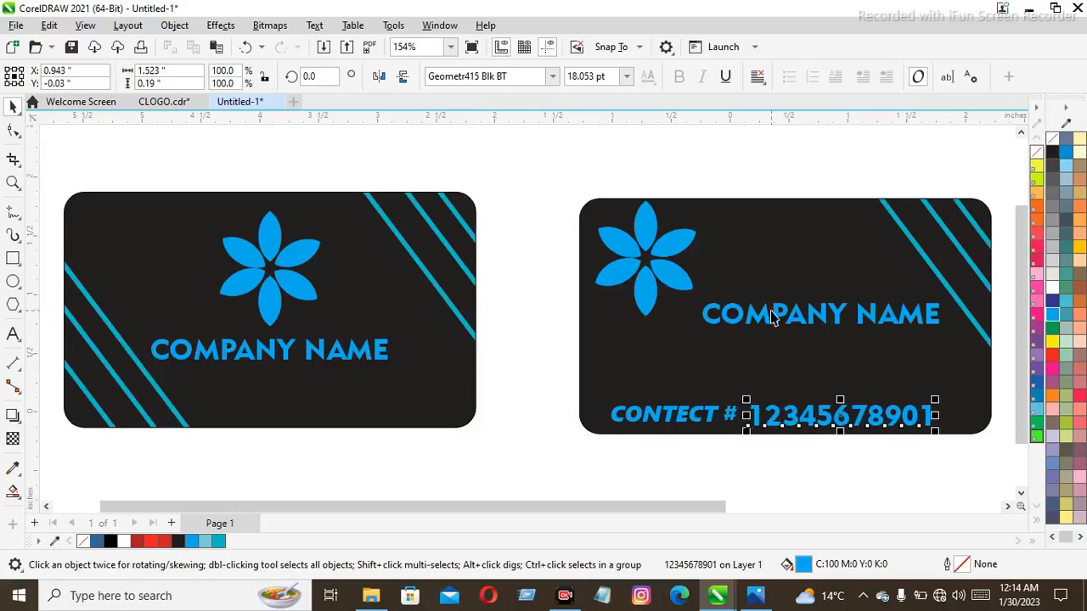
pyautogui.click(684, 173)
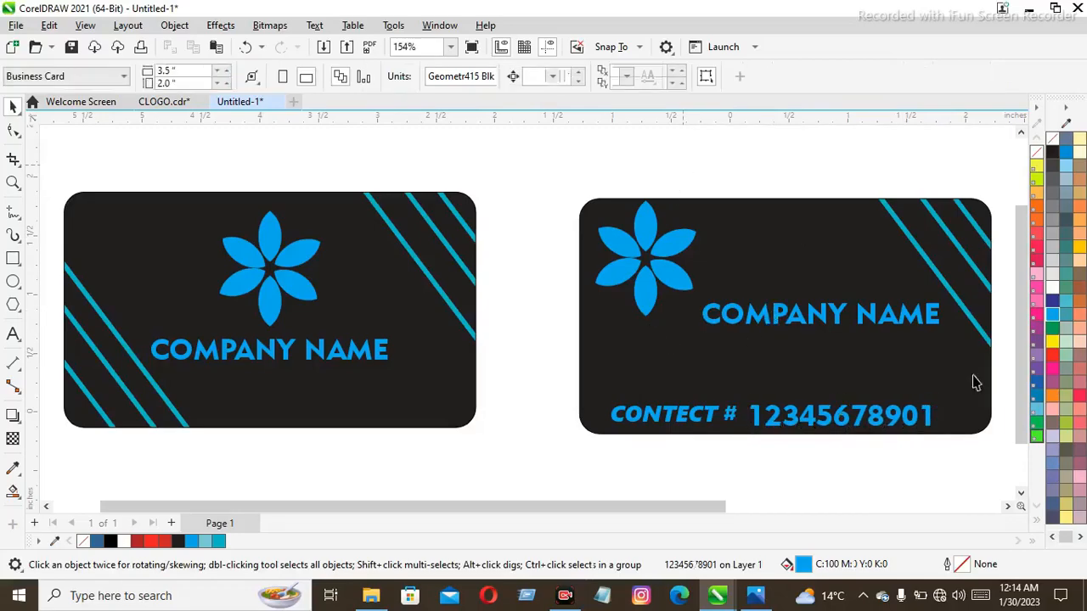
pyautogui.click(800, 422)
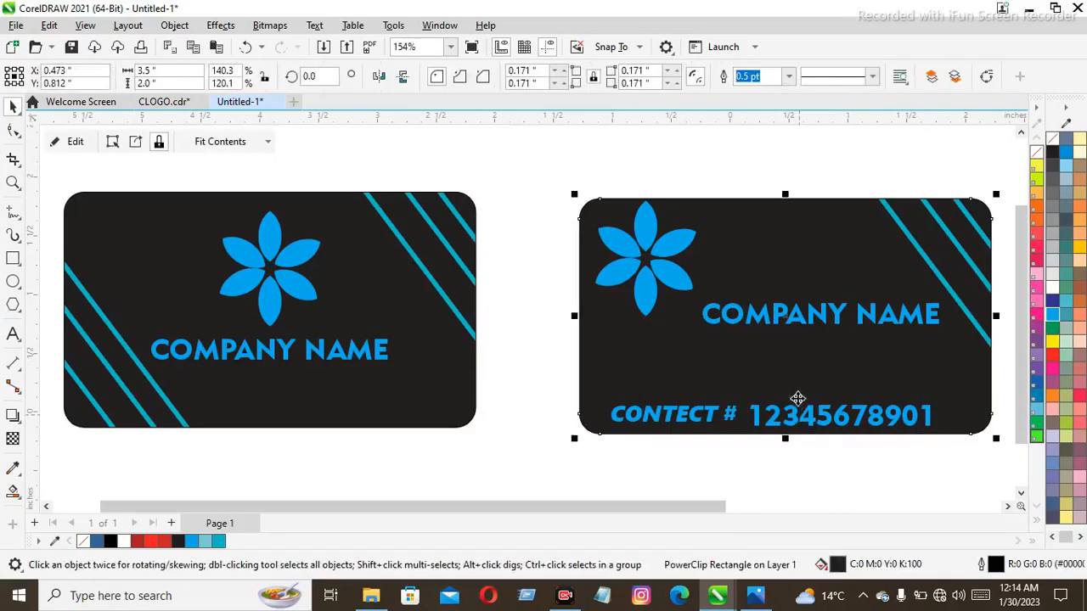
pyautogui.click(747, 154)
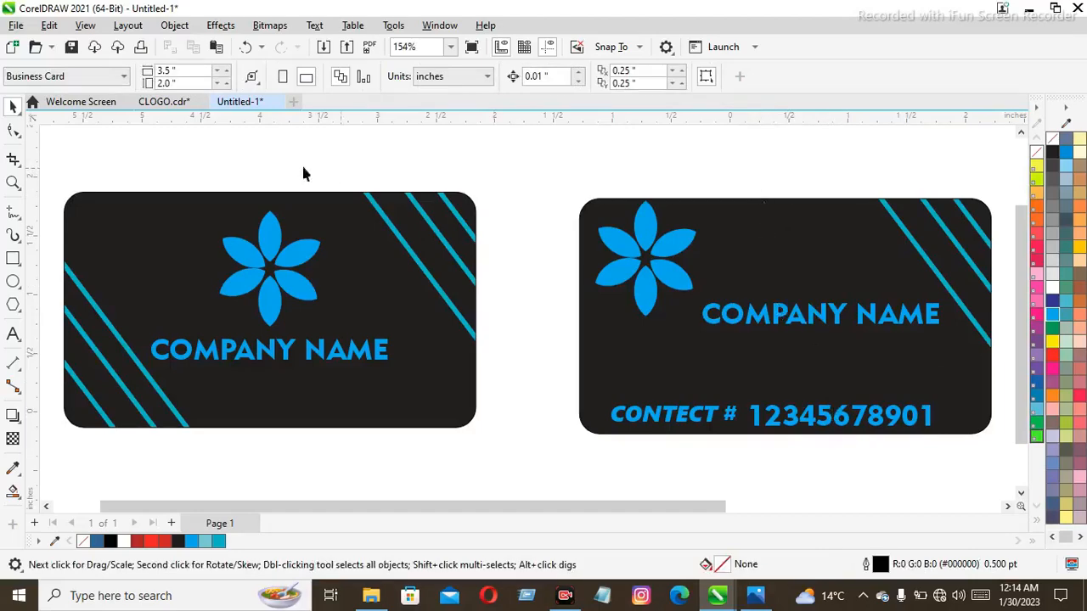
# Step: Draw a straight horizontal line about 1.26 in long on the right card's upper edge, between the logo and the stripes
pyautogui.click(13, 210)
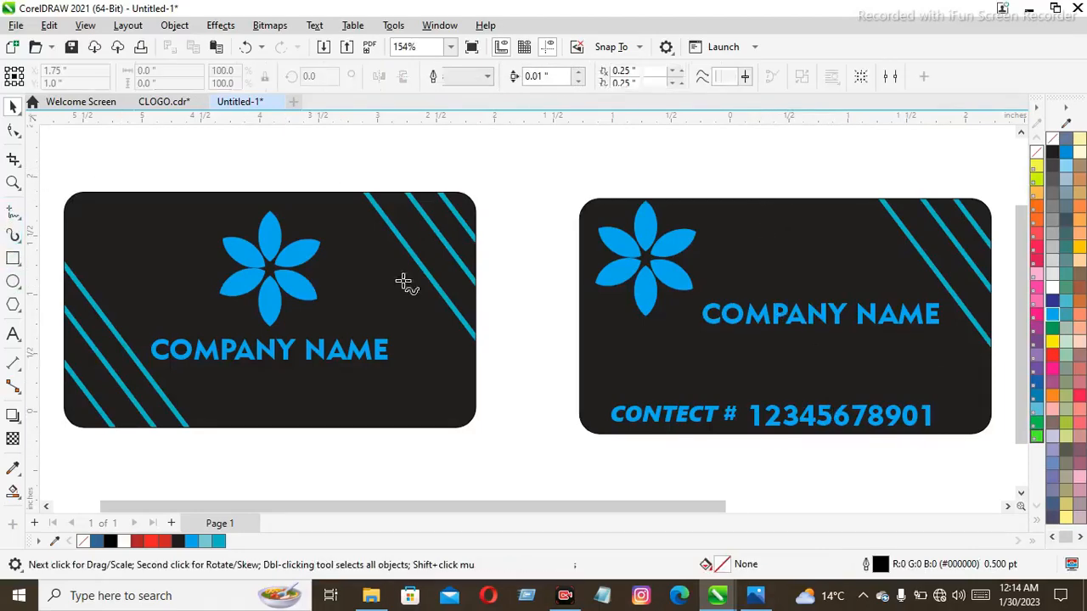
pyautogui.click(695, 200)
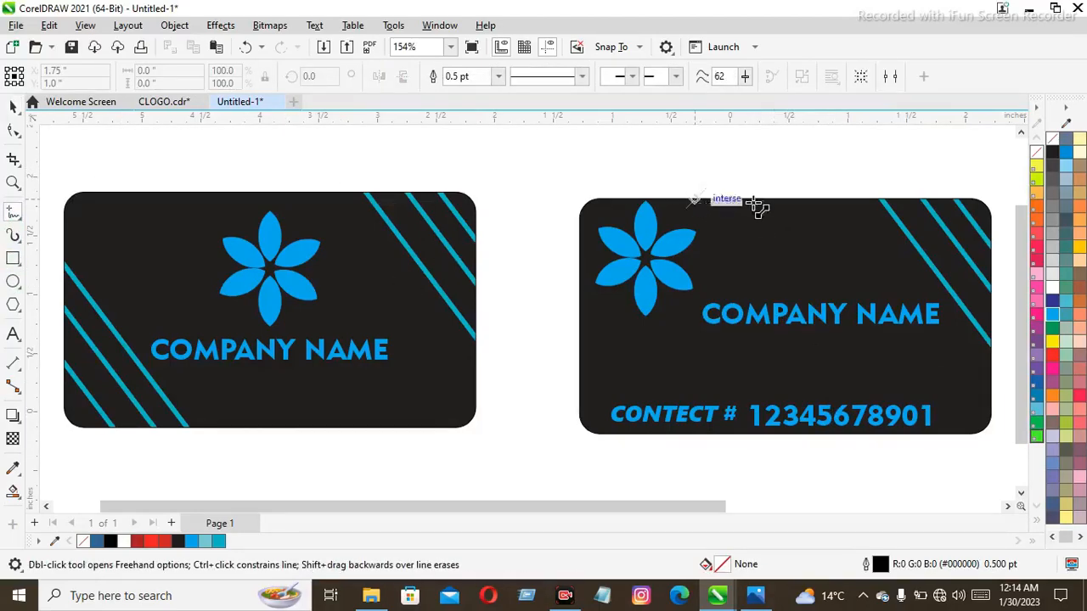
pyautogui.click(847, 200)
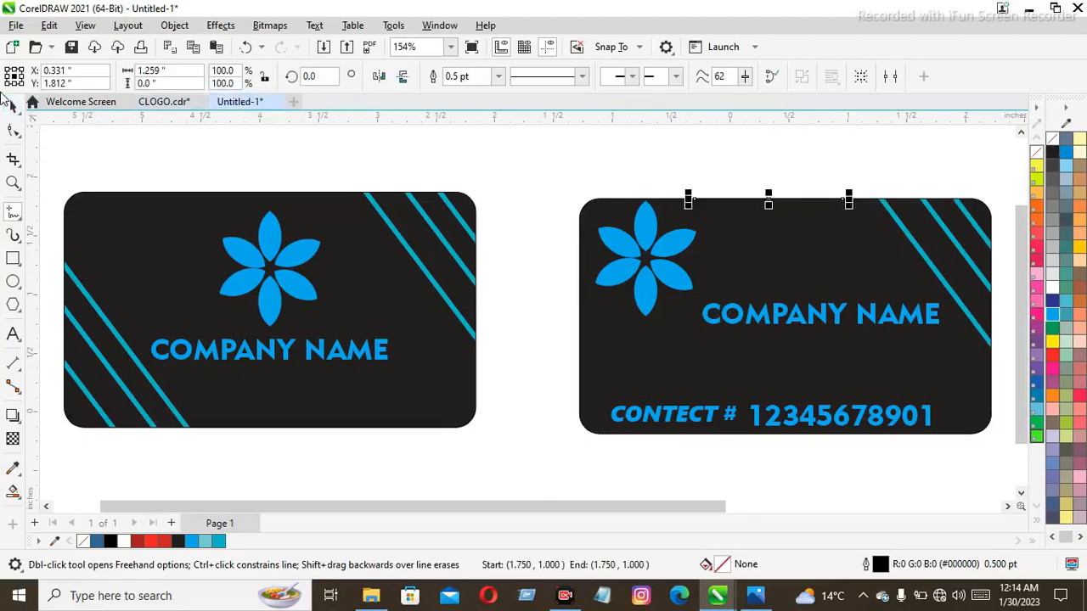
pyautogui.click(13, 104)
pyautogui.click(13, 129)
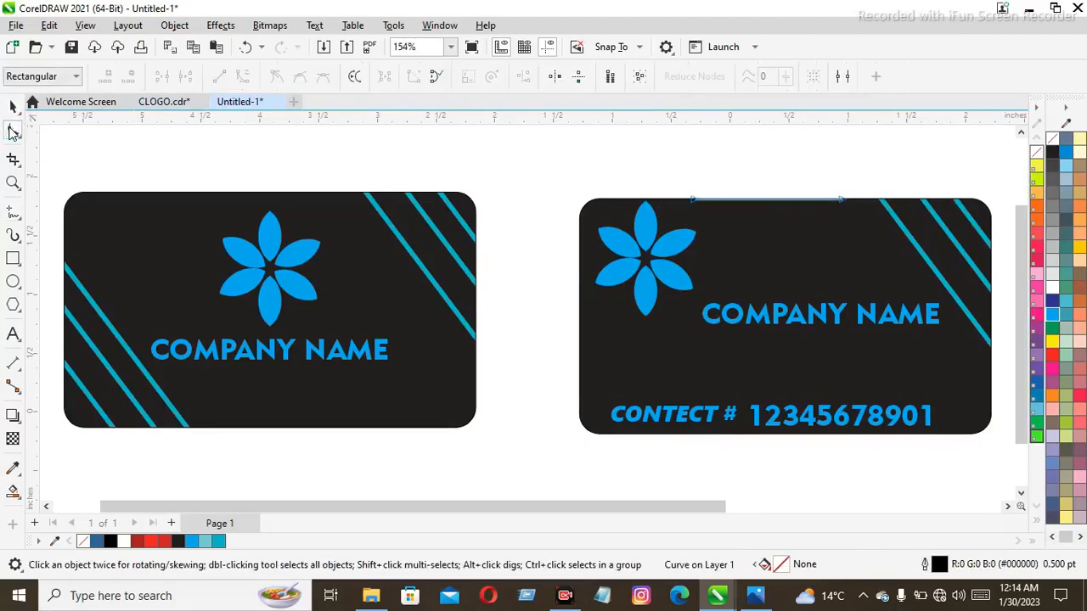
pyautogui.click(769, 207)
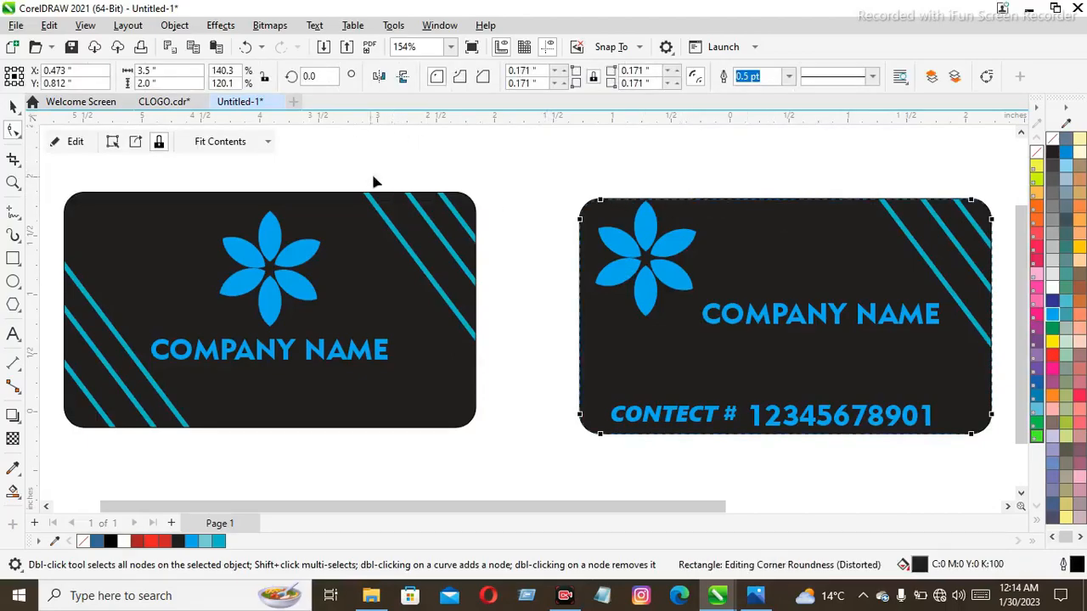
pyautogui.click(70, 141)
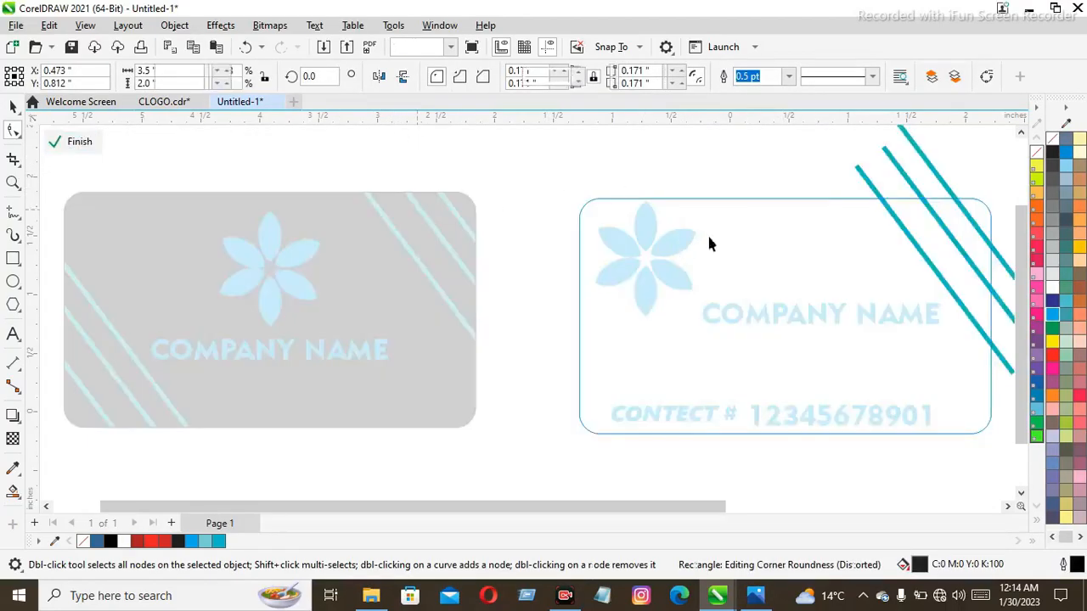
pyautogui.click(776, 207)
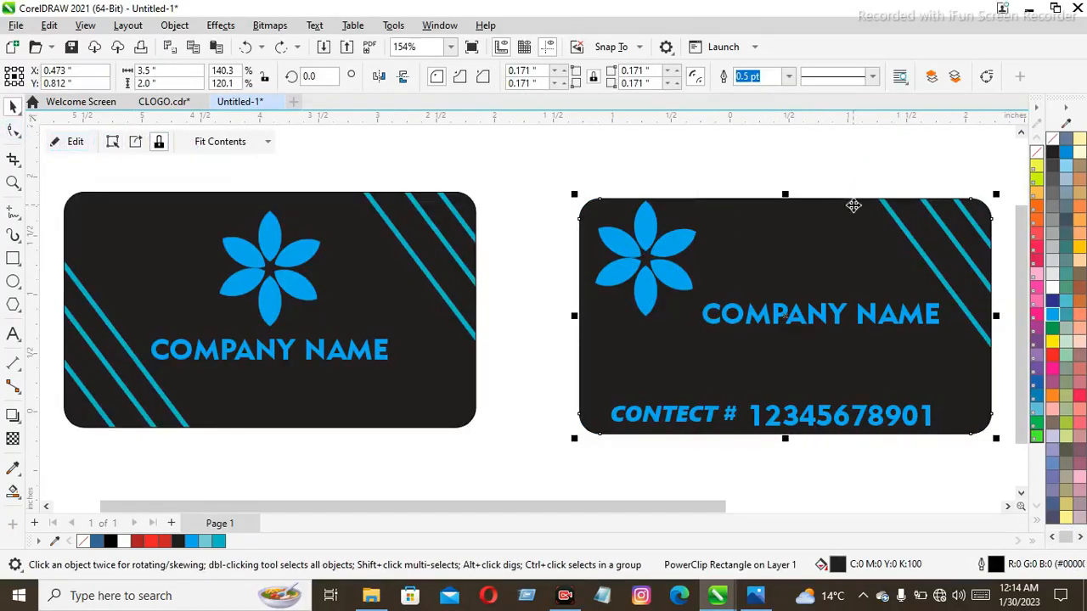
# Step: Move the drawn line to the middle of the right card's upper edge
pyautogui.press('F10')
pyautogui.click(788, 204)
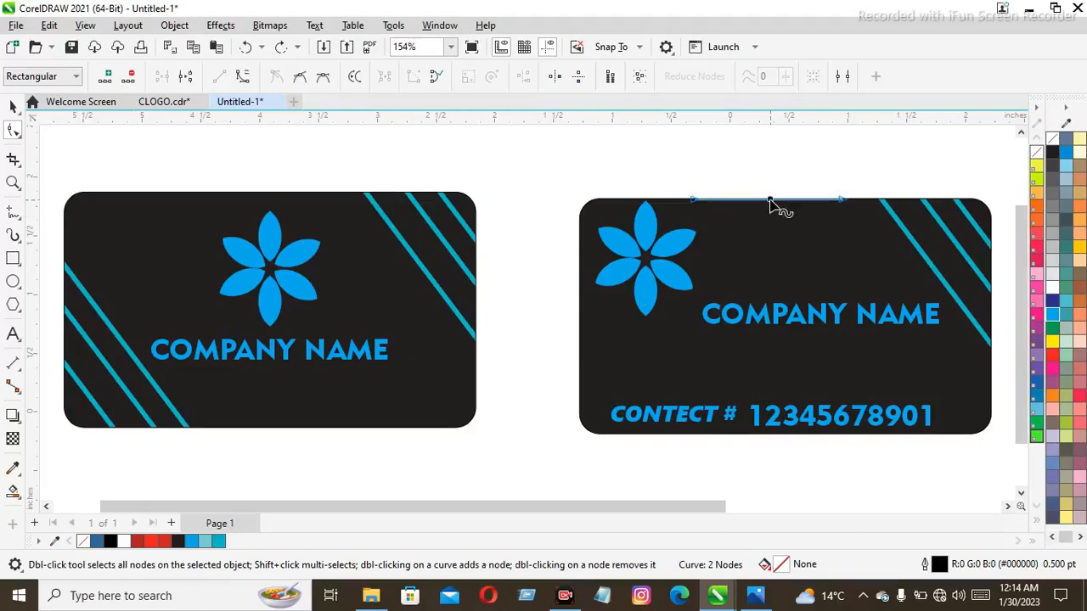
pyautogui.moveTo(770, 202)
pyautogui.mouseDown()
pyautogui.moveTo(771, 225)
pyautogui.moveTo(781, 226)
pyautogui.moveTo(785, 198)
pyautogui.mouseUp()
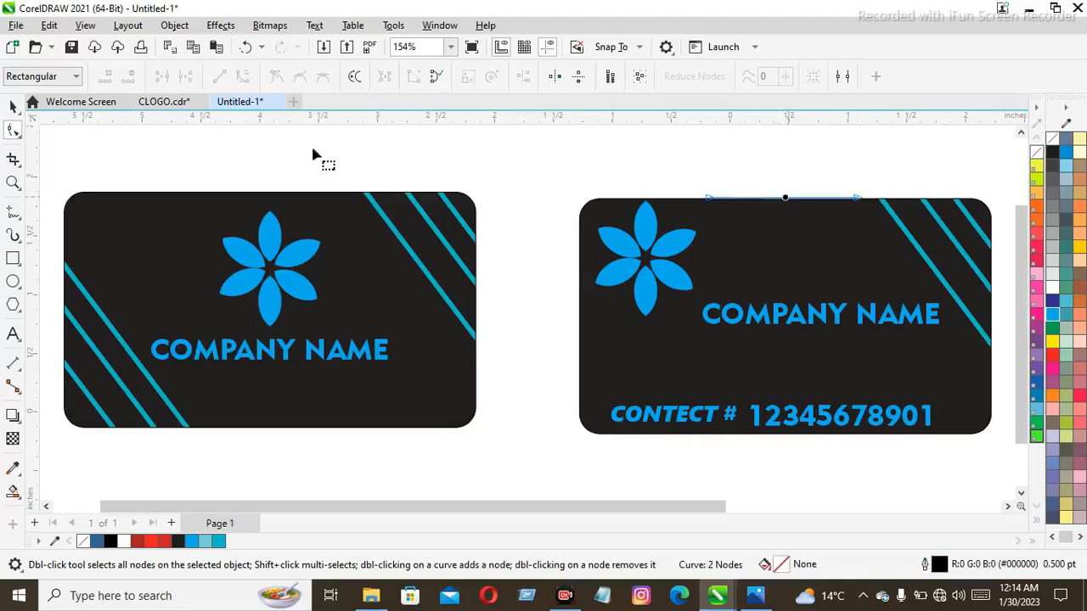
# Step: Convert the line to a curve and bend it downward into a wave about 0.27 in deep
pyautogui.rightClick(787, 199)
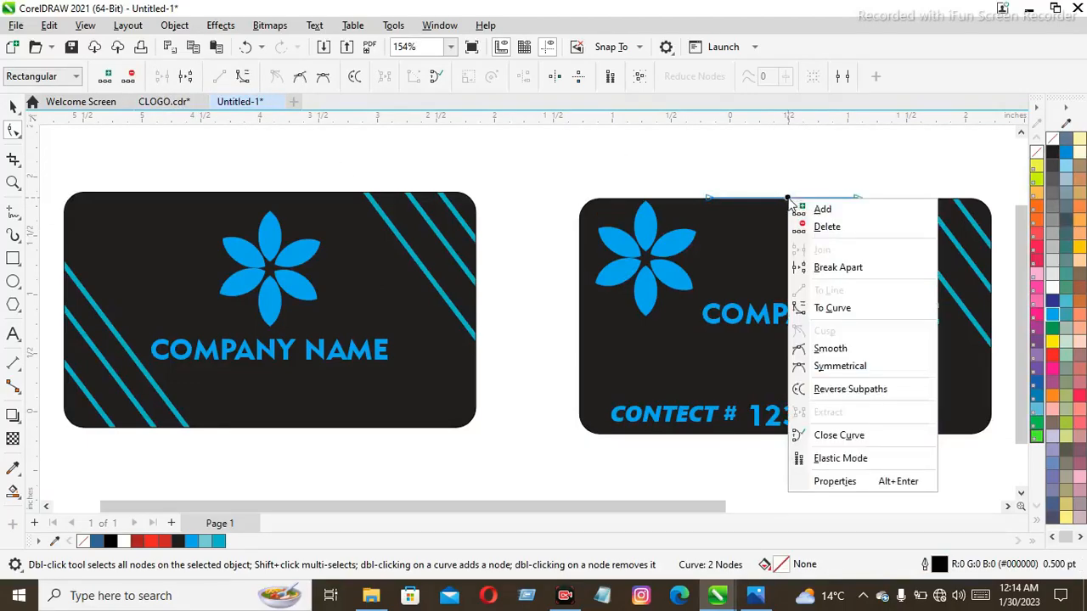
pyautogui.click(802, 308)
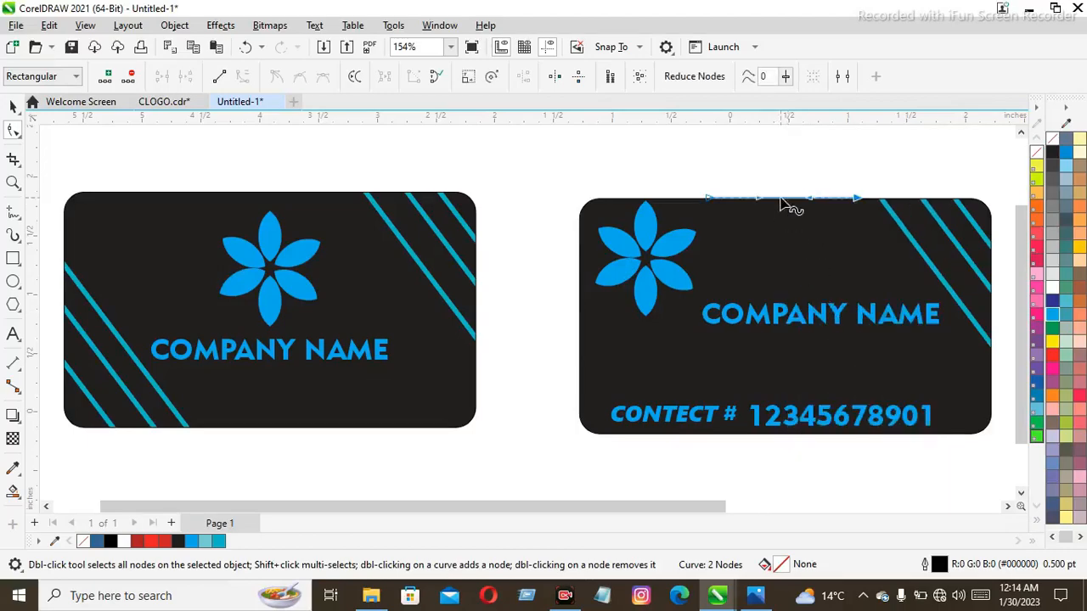
pyautogui.moveTo(810, 204); pyautogui.dragTo(774, 228)
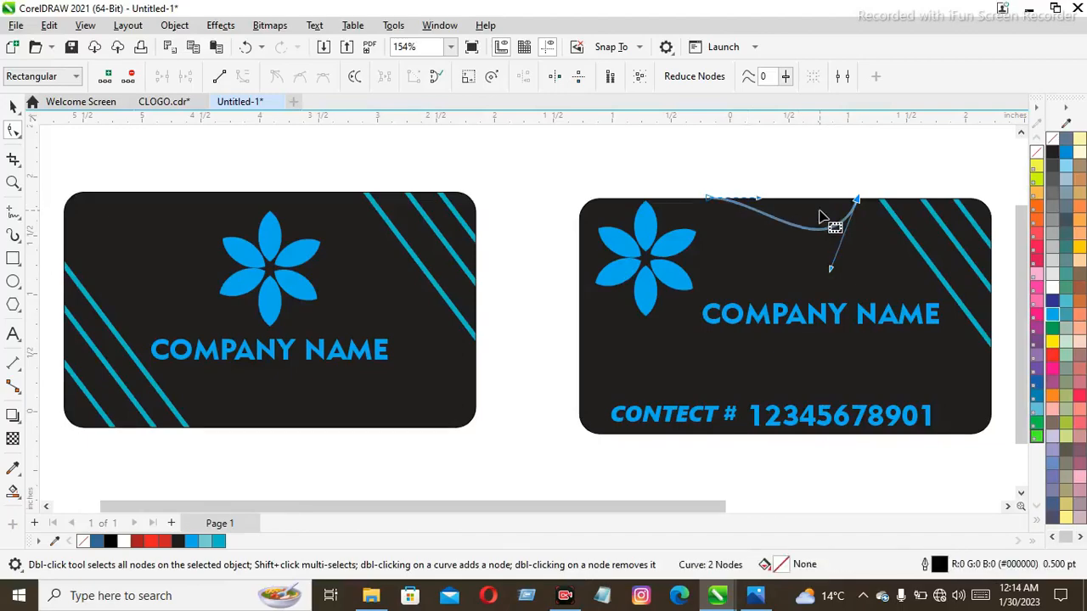
# Step: Align the curve with the right card's upper edge and smart-fill the area enclosed between them with R:51 G:102 B:153
pyautogui.click(13, 105)
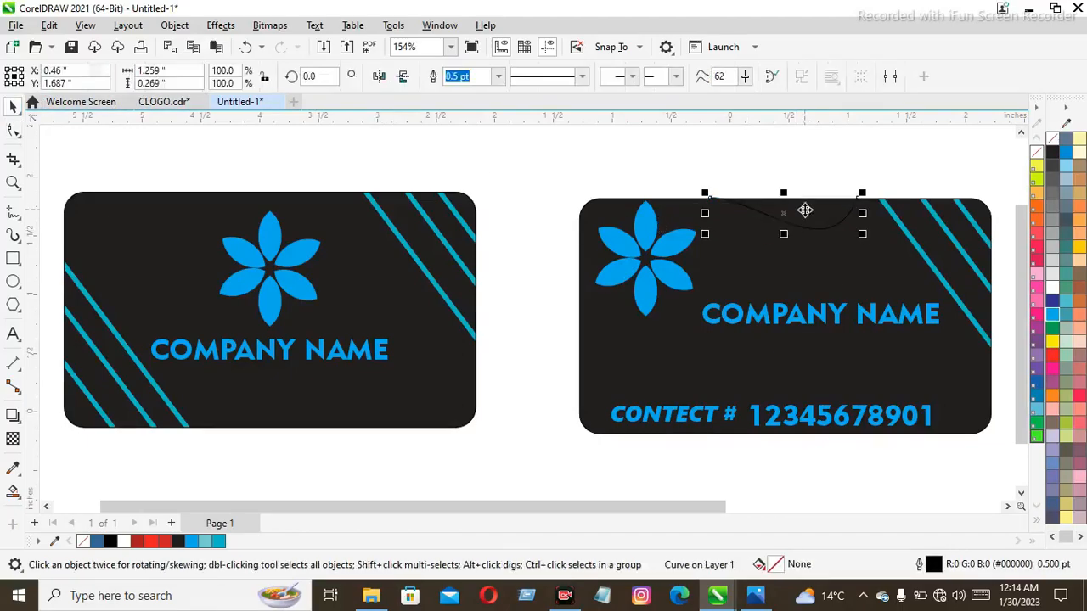
pyautogui.moveTo(805, 209); pyautogui.dragTo(802, 212)
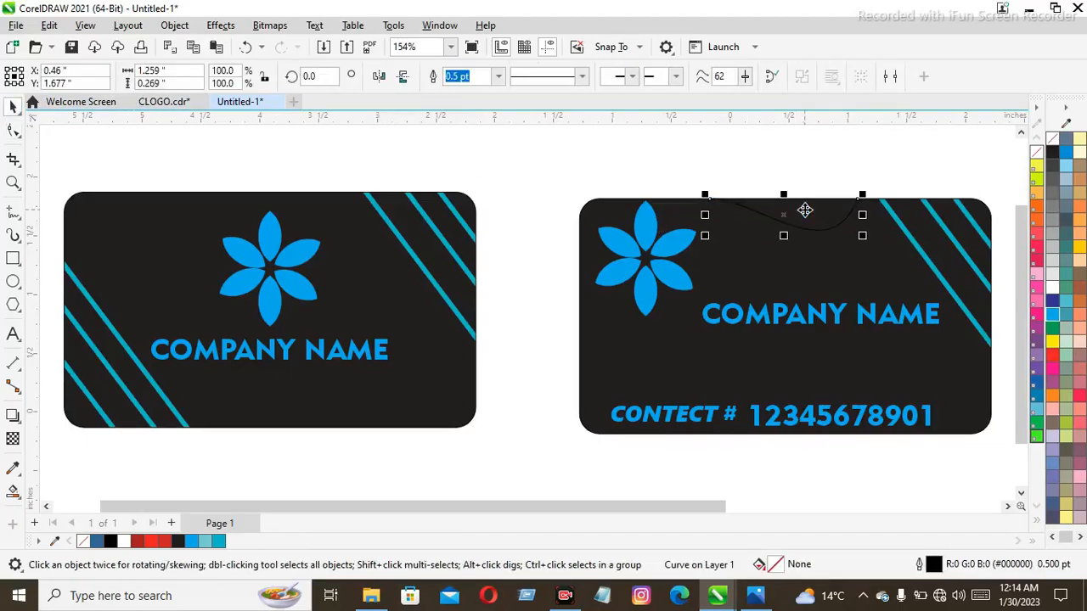
pyautogui.click(13, 492)
pyautogui.click(826, 212)
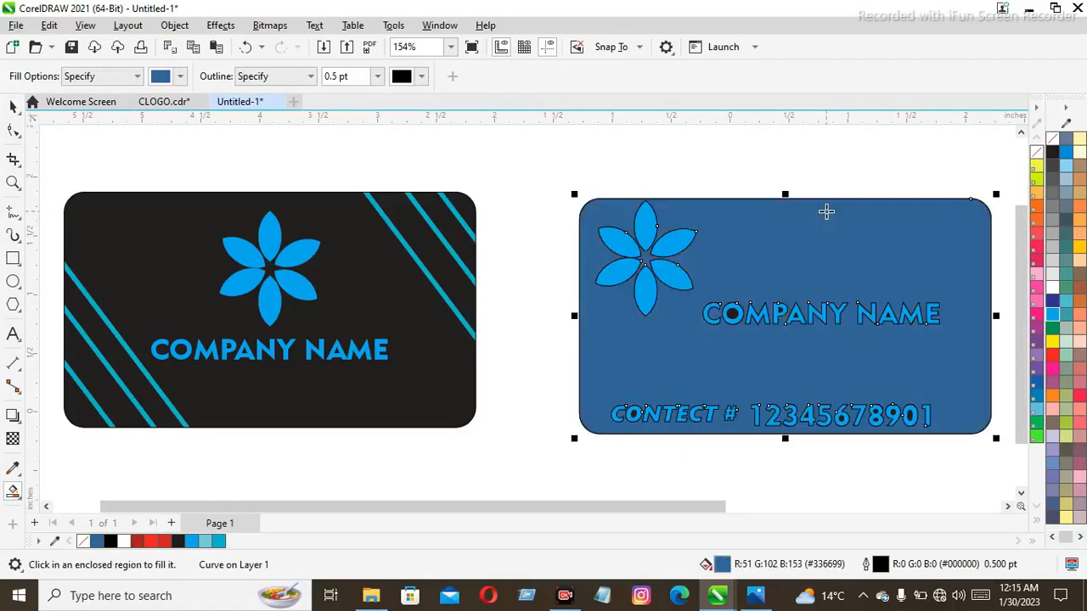
pyautogui.hotkey('ctrl', 'z')
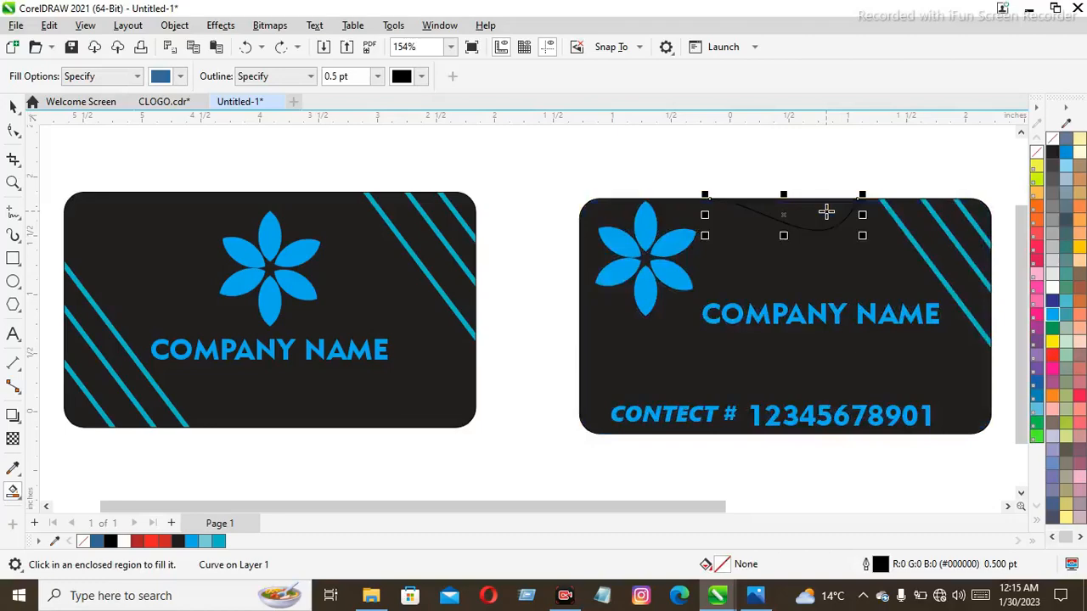
pyautogui.press('Up')
pyautogui.click(826, 211)
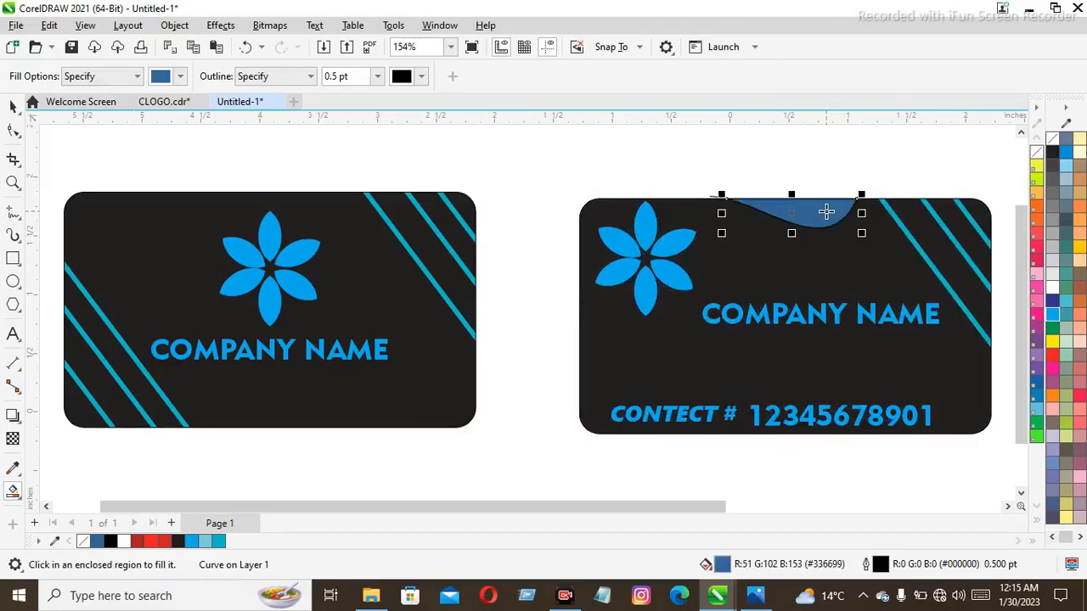
# Step: Recolour the filled wave shape cyan (C:100 M:0 Y:0 K:0) and remove its outline
pyautogui.click(13, 106)
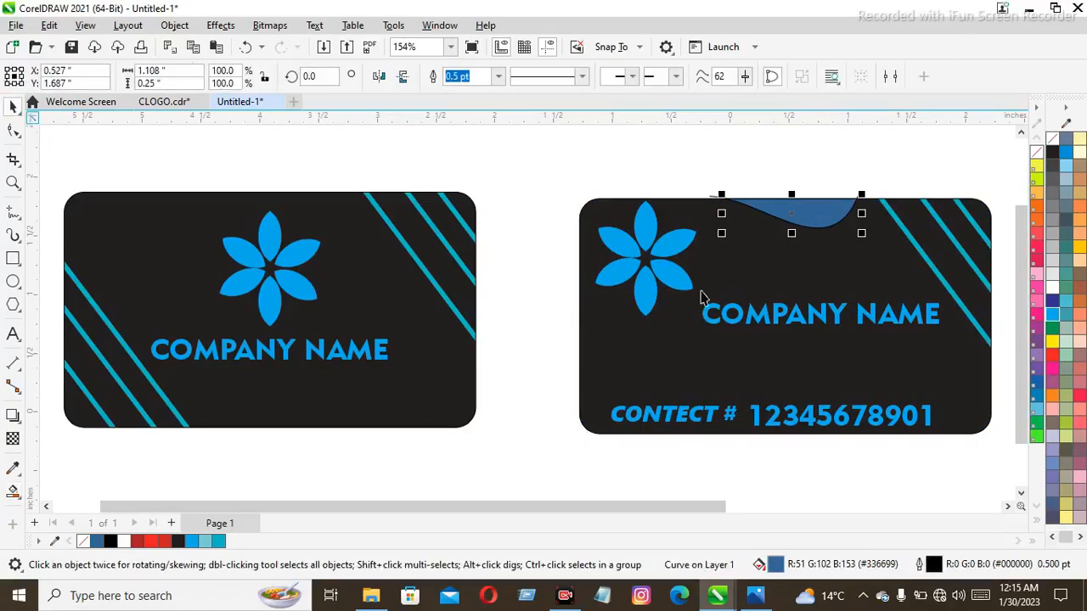
pyautogui.click(1054, 315)
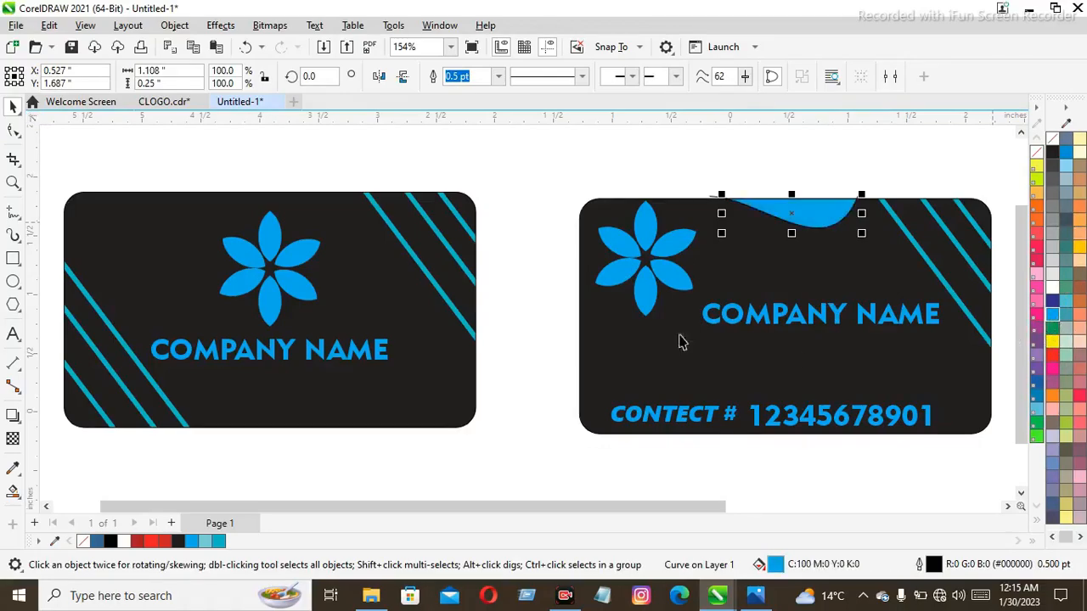
pyautogui.rightClick(1052, 138)
pyautogui.click(998, 151)
# Step: Delete the leftover black guide curve along the cyan wave on the right card
pyautogui.click(781, 177)
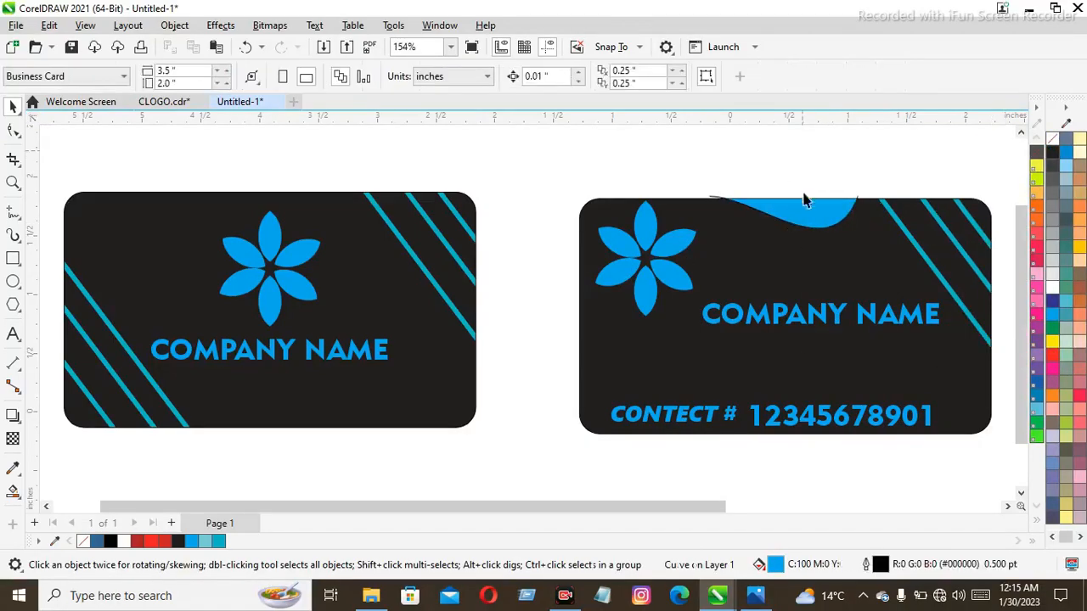
pyautogui.click(714, 203)
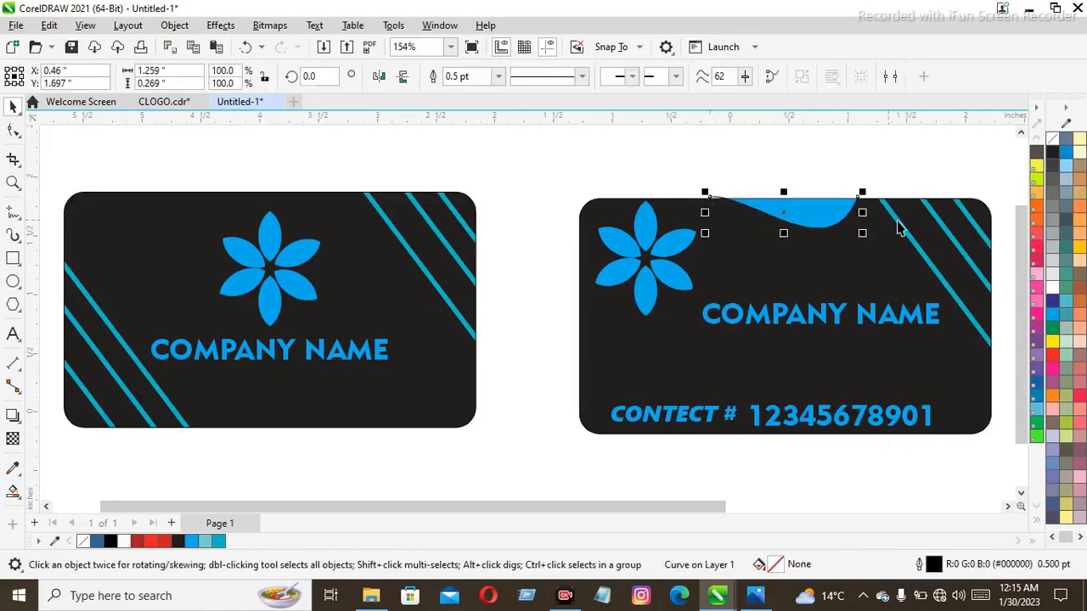
pyautogui.press('Escape')
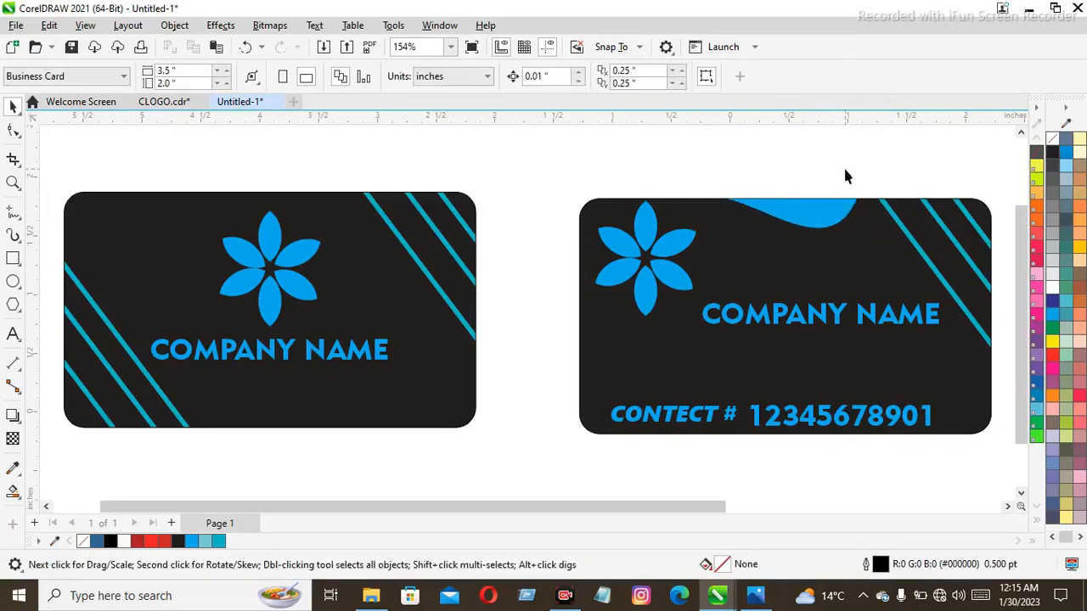
# Step: Copy the cyan wave to the left card and align it with the upper edge, beside the card's upper-left corner
pyautogui.click(828, 214)
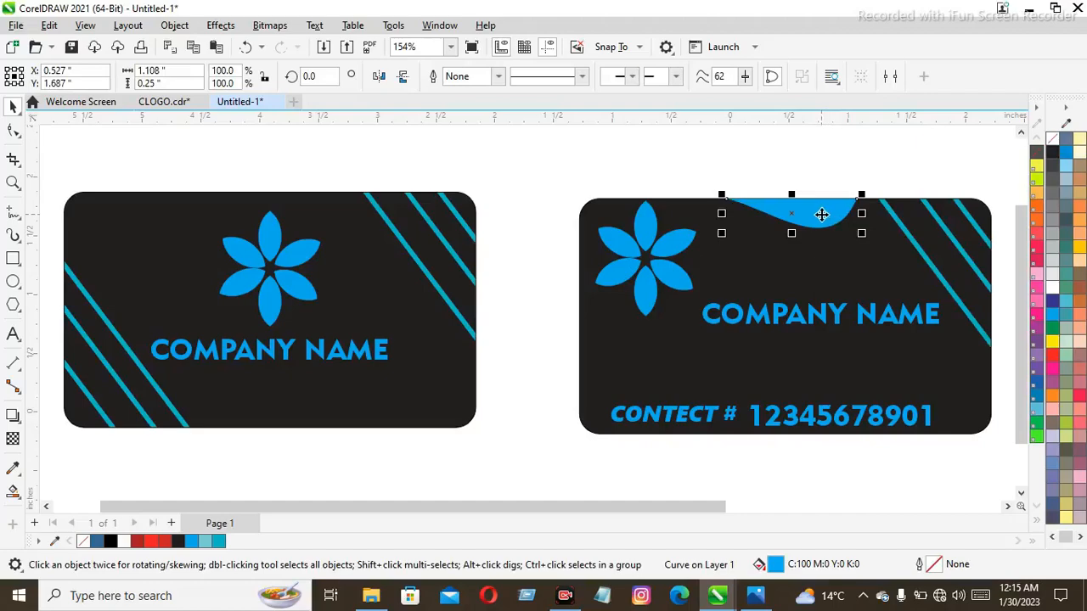
pyautogui.moveTo(821, 214); pyautogui.dragTo(171, 208)
pyautogui.press('Up')
pyautogui.press('Up')
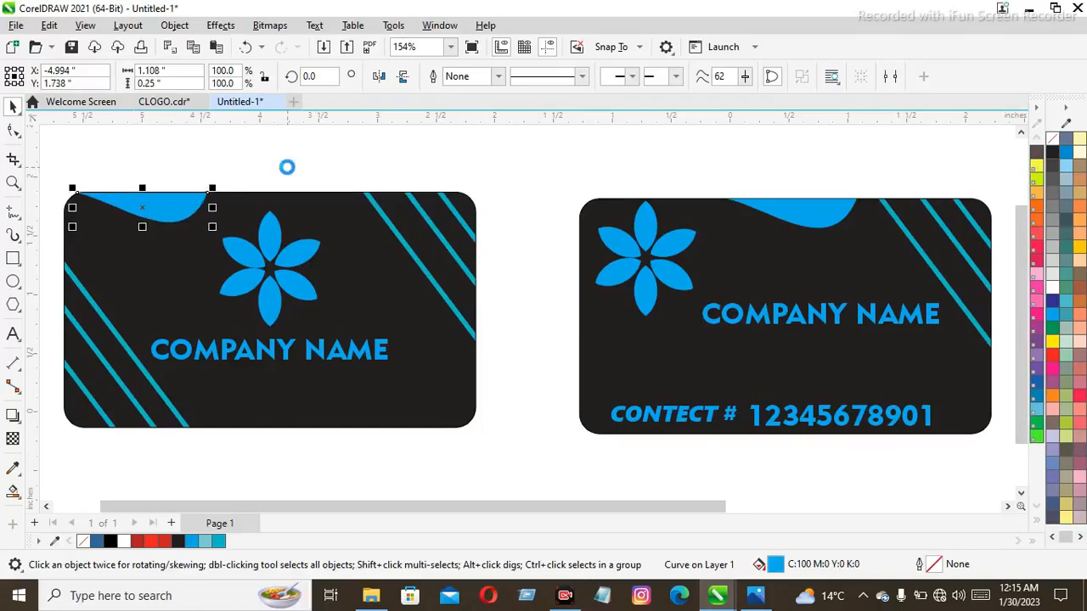
pyautogui.click(287, 174)
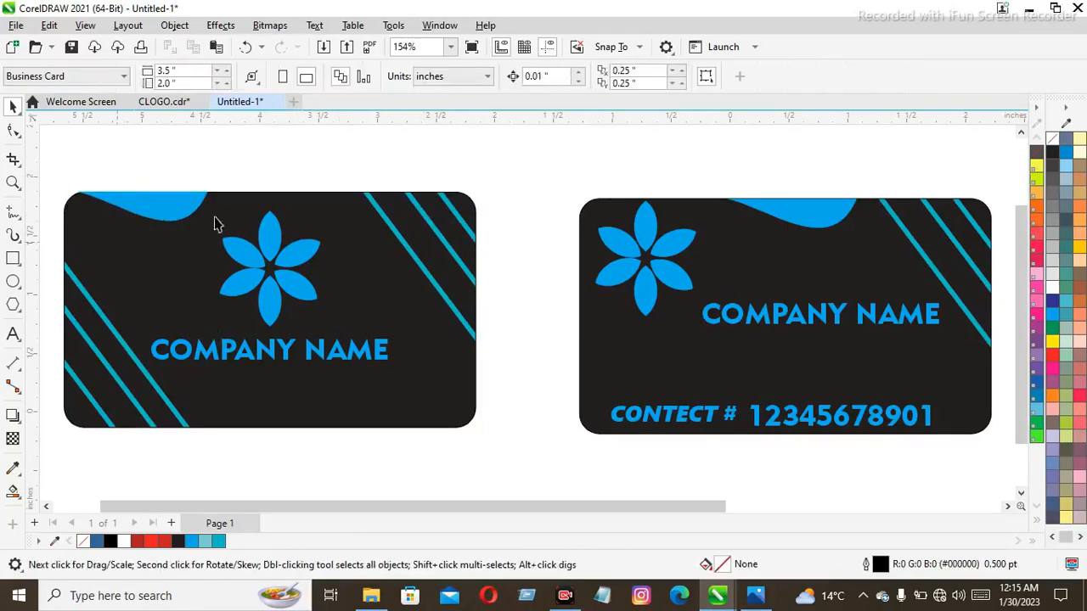
# Step: Try moving the company name on the right card slightly lower
pyautogui.scroll(-2, 510, 174)
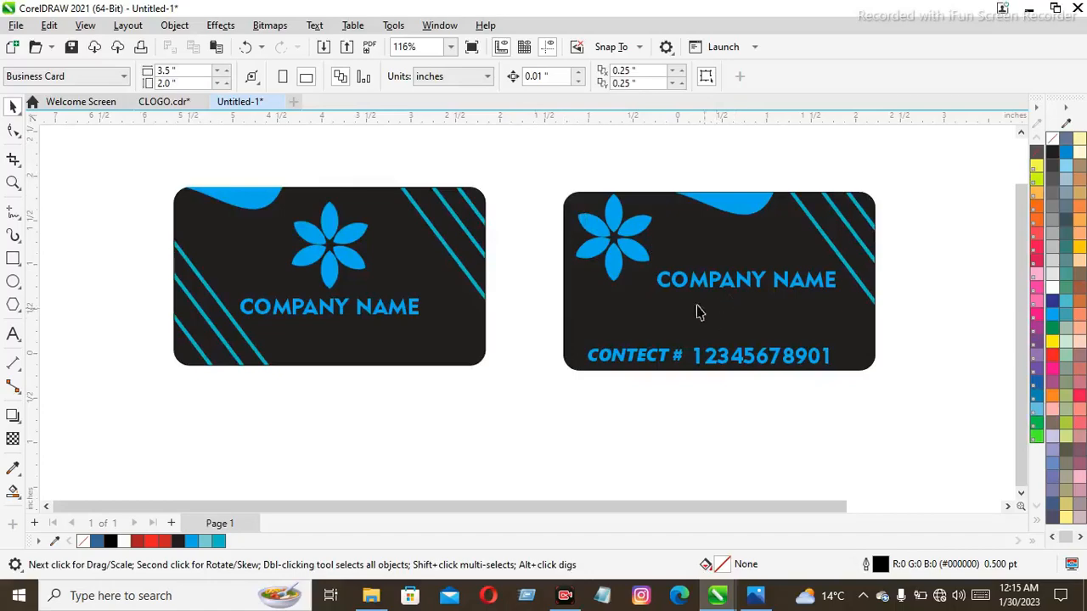
pyautogui.moveTo(725, 293); pyautogui.dragTo(735, 297)
pyautogui.press('Down')
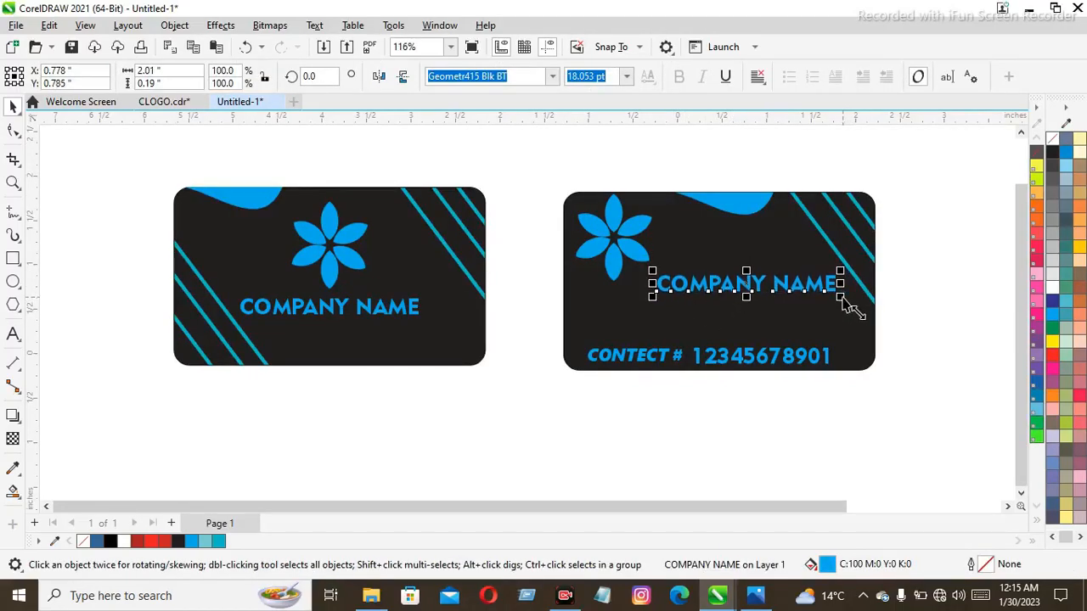
pyautogui.click(623, 146)
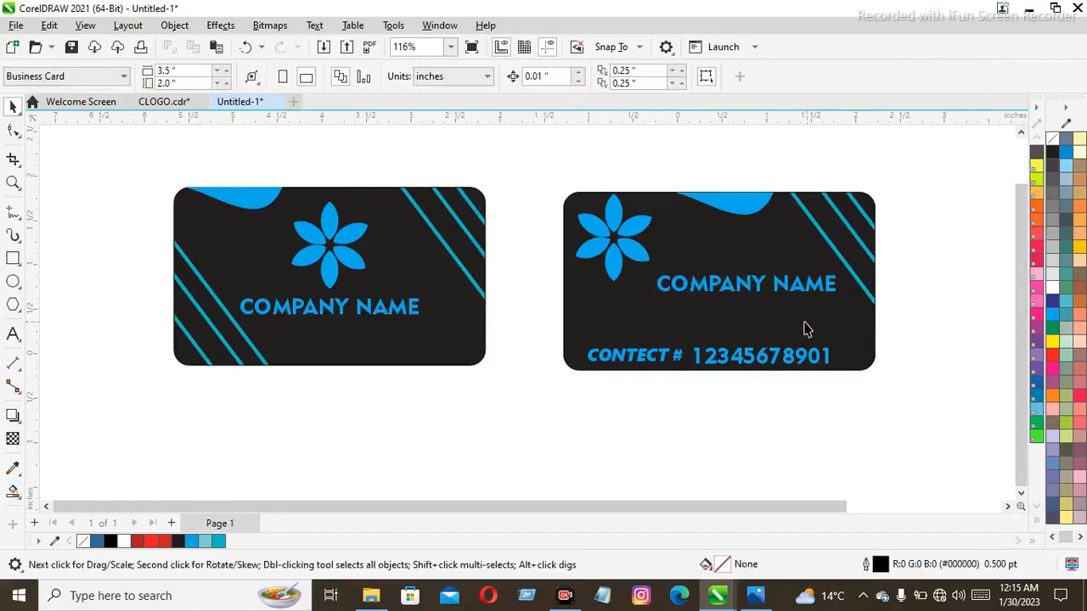
# Step: Duplicate the right card's COMPANY NAME text directly below the original, above the contact line
pyautogui.click(764, 290)
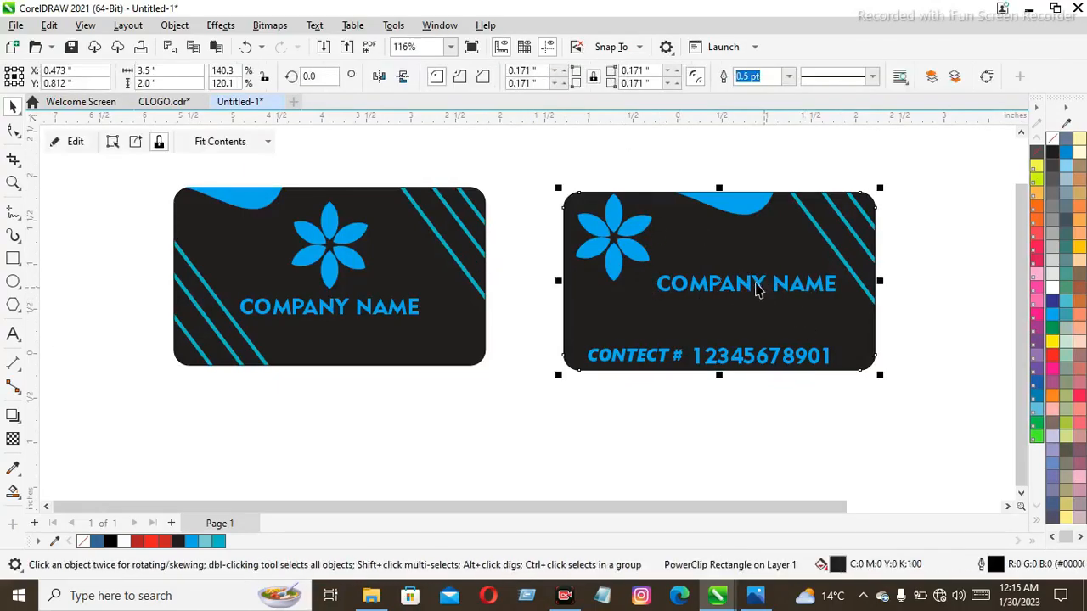
pyautogui.keyDown('ctrl'); pyautogui.click(758, 288); pyautogui.keyUp('ctrl')
pyautogui.moveTo(758, 287); pyautogui.dragTo(750, 308)
pyautogui.rightClick(749, 308)
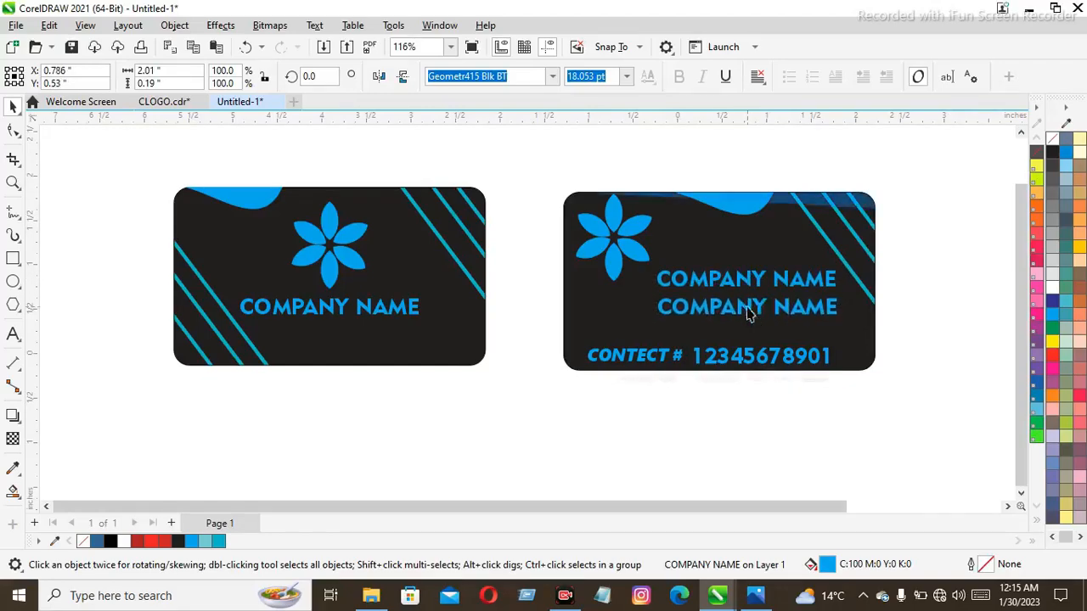
# Step: Replace the duplicated text's wording with LEK AH CHANNEL
pyautogui.press('g')
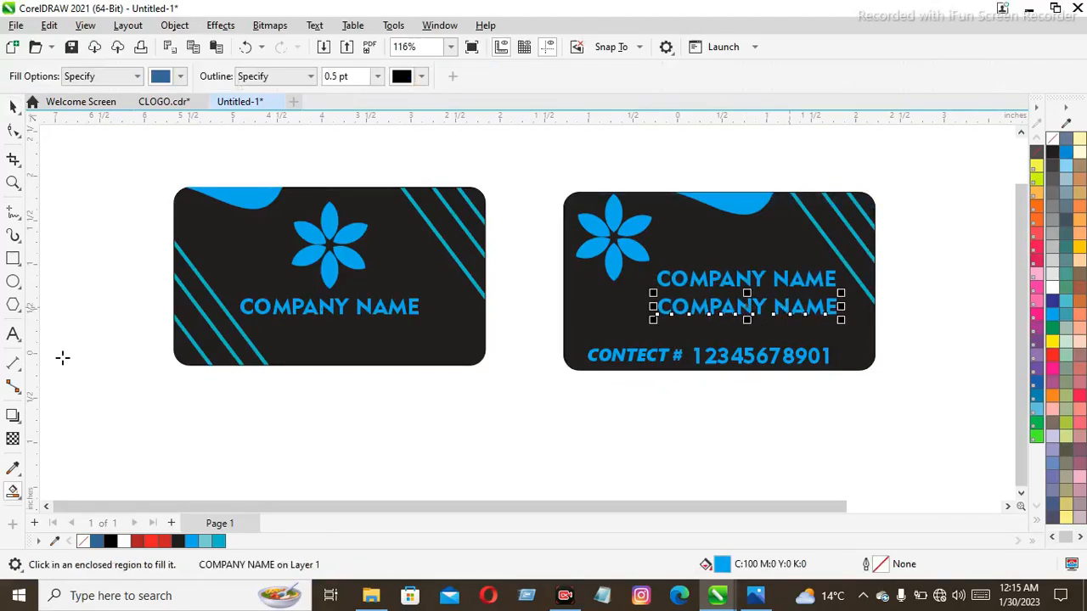
pyautogui.press('F8')
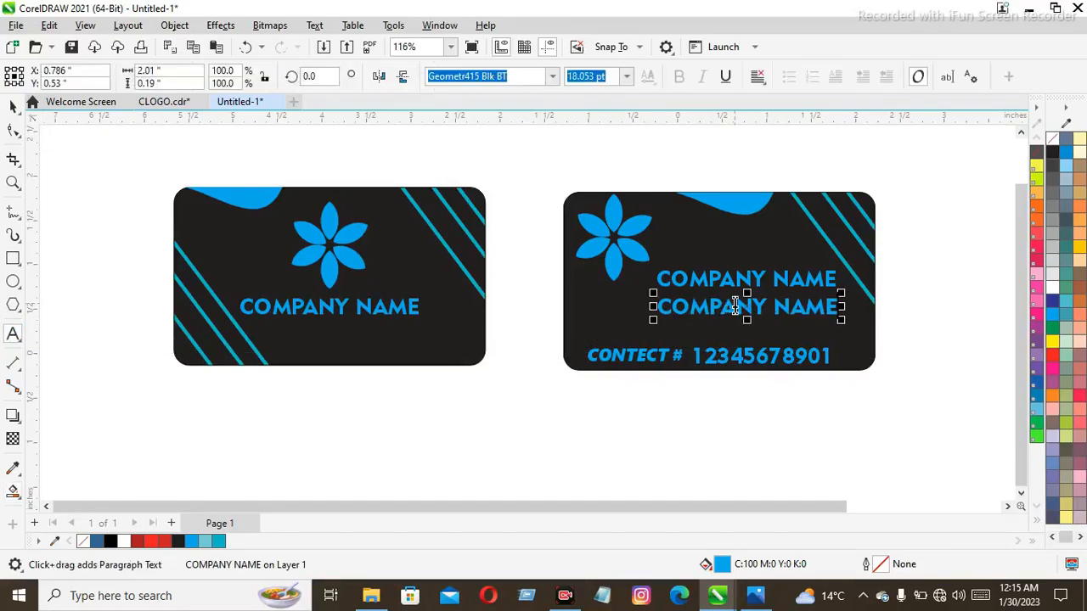
pyautogui.press('BackSpace')
pyautogui.press('BackSpace')
pyautogui.press('BackSpace')
pyautogui.press('BackSpace')
pyautogui.press('BackSpace')
pyautogui.press('BackSpace')
pyautogui.press('BackSpace')
pyautogui.press('BackSpace')
pyautogui.press('BackSpace')
pyautogui.press('BackSpace')
pyautogui.press('BackSpace')
pyautogui.press('BackSpace')
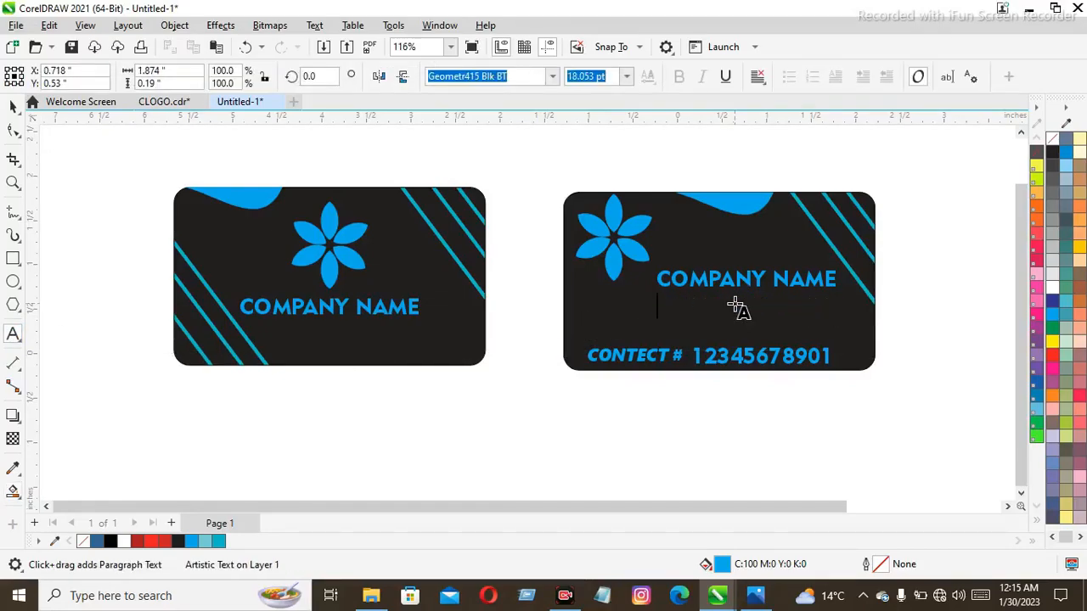
pyautogui.write('LEK A')
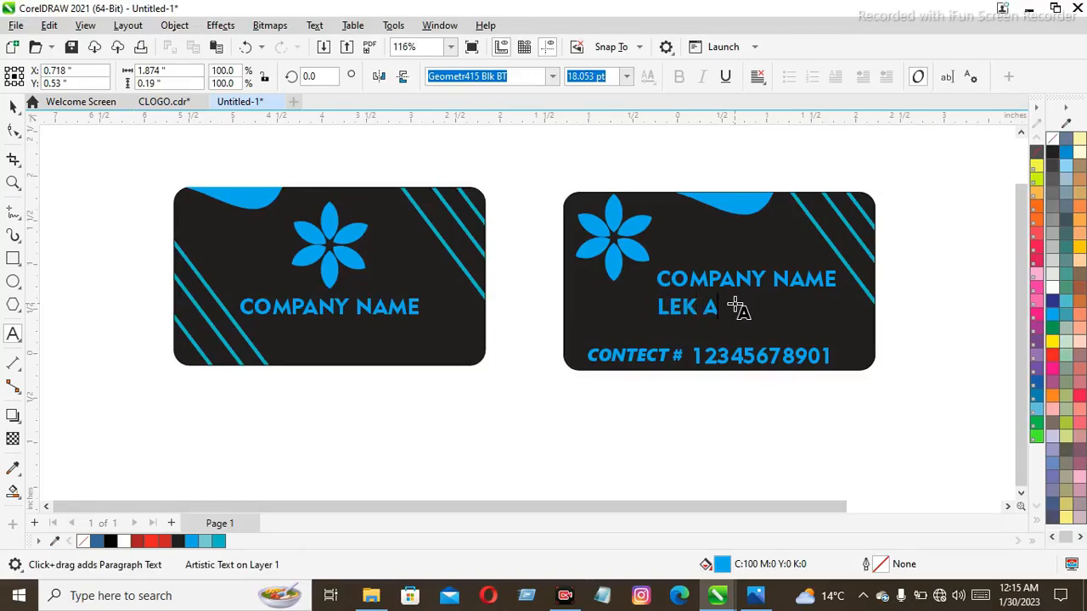
pyautogui.write('HCHANN')
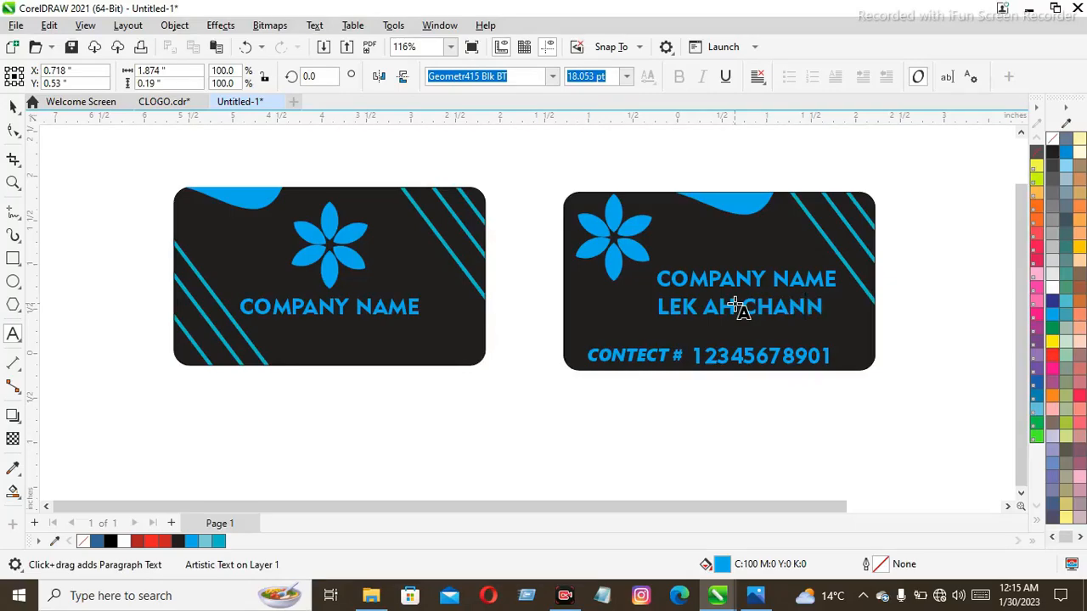
pyautogui.write('EL')
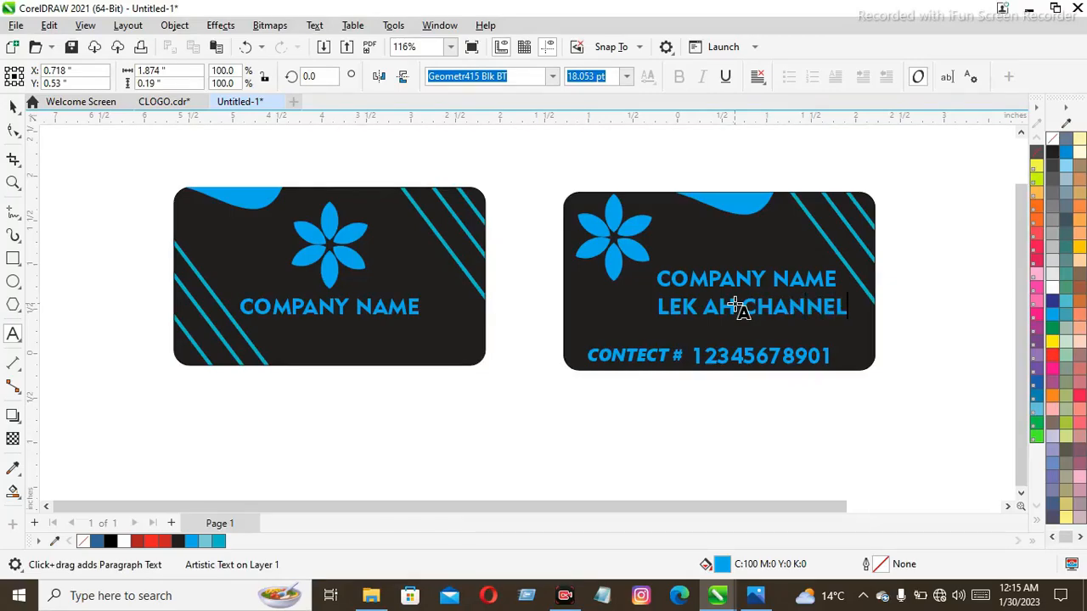
pyautogui.press('Escape')
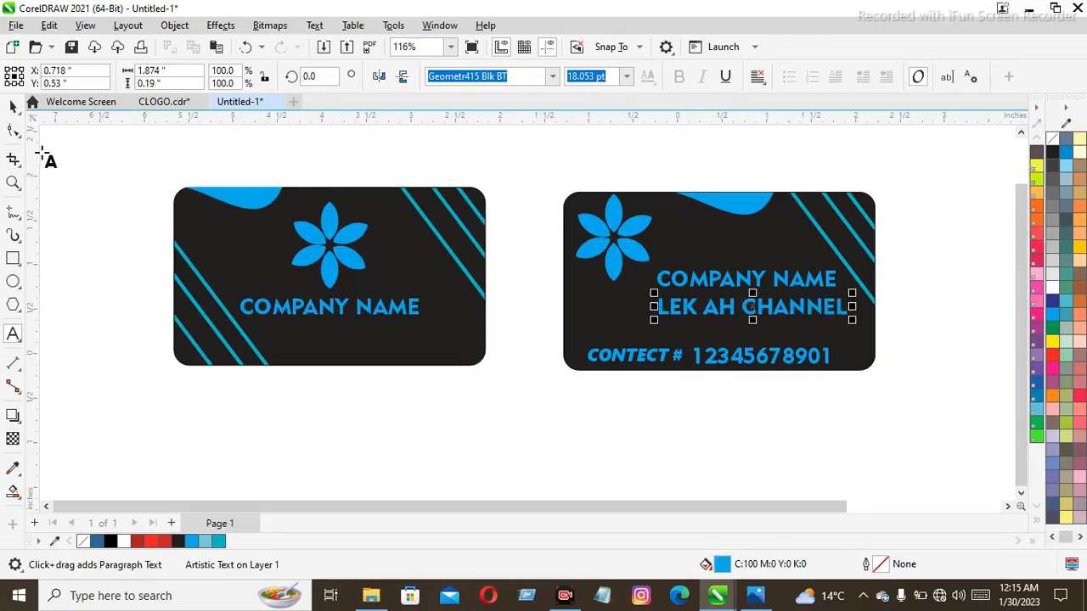
pyautogui.click(13, 106)
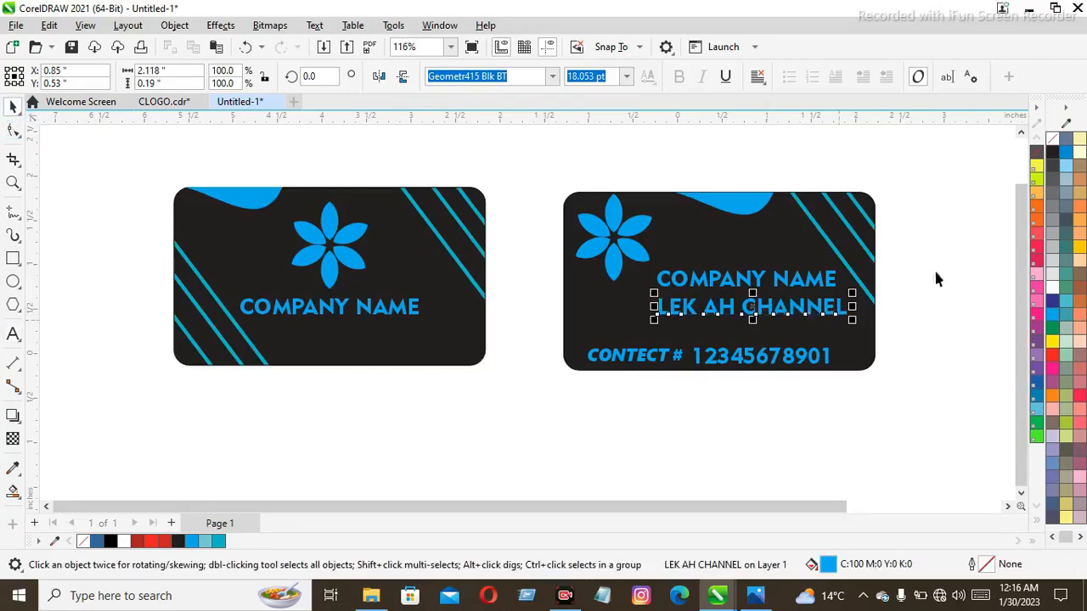
# Step: Try a yellow PANTONE 12-0645 TN fill on the LEK AH CHANNEL text and return it to cyan
pyautogui.click(1035, 167)
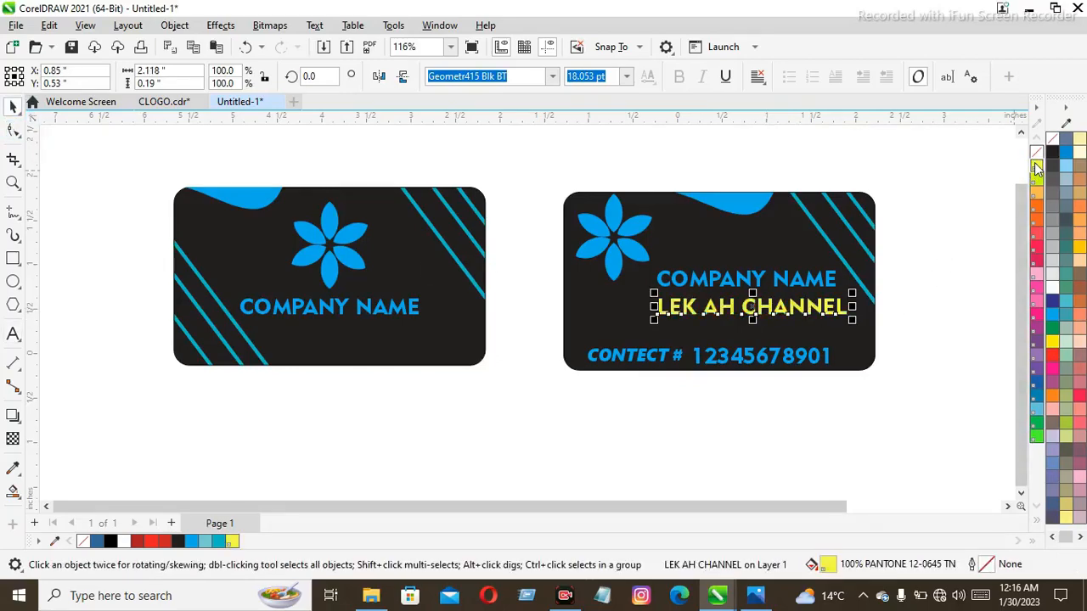
pyautogui.click(980, 240)
pyautogui.click(845, 310)
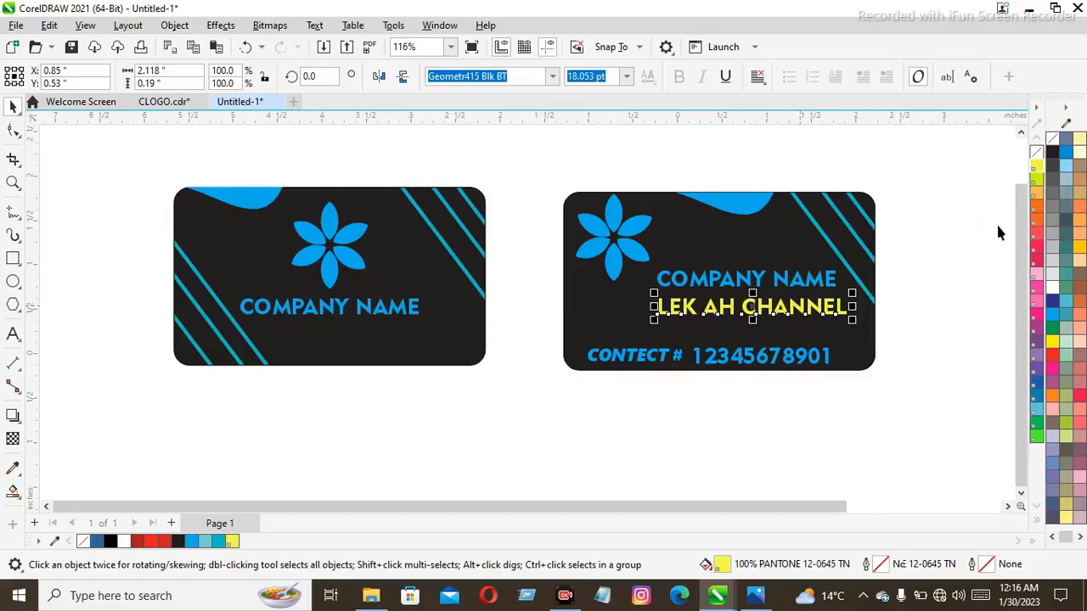
pyautogui.click(1052, 314)
pyautogui.click(921, 291)
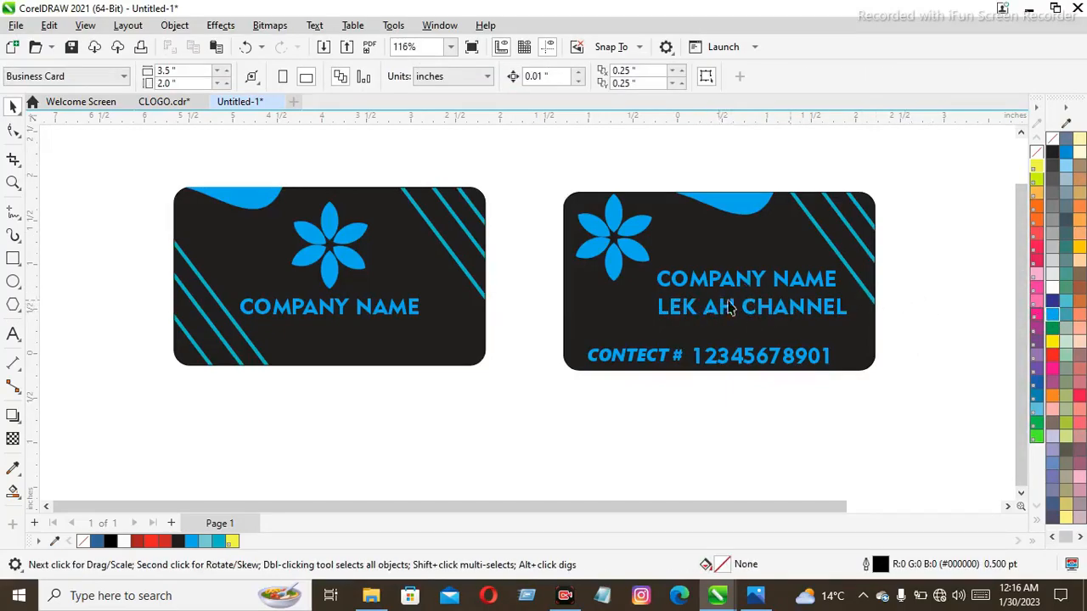
# Step: Shift the COMPANY NAME text on the left card slightly to the right beneath the flower logo
pyautogui.click(345, 307)
pyautogui.moveTo(345, 307); pyautogui.dragTo(353, 308)
pyautogui.click(488, 163)
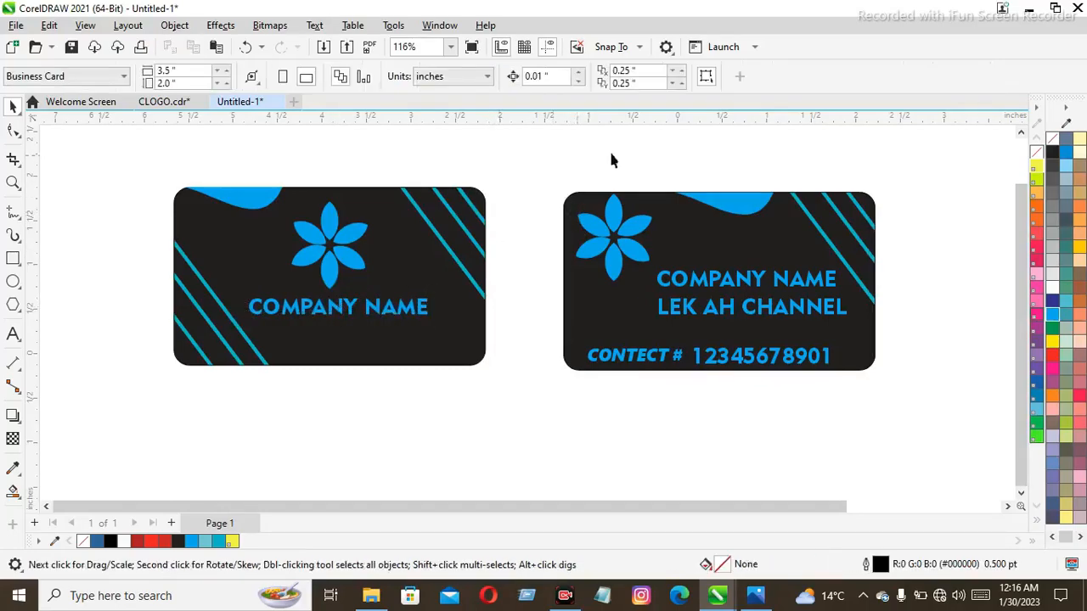